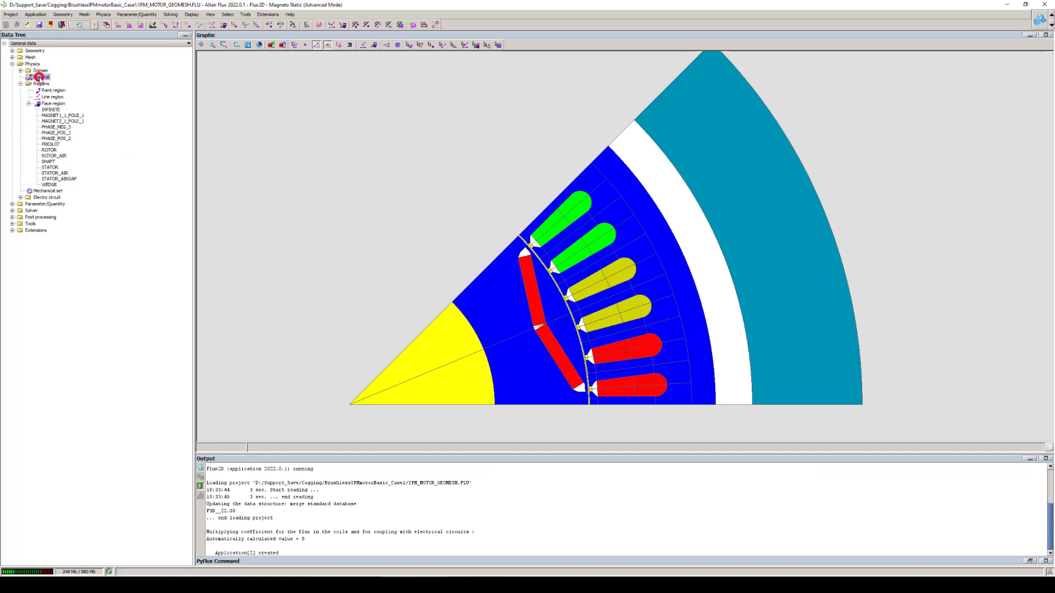
Import the Cogent_M270_35A_50Hz material from the ALTAIR material database into the Flux project
{"action": "right_click", "coordinate": [42, 77]}
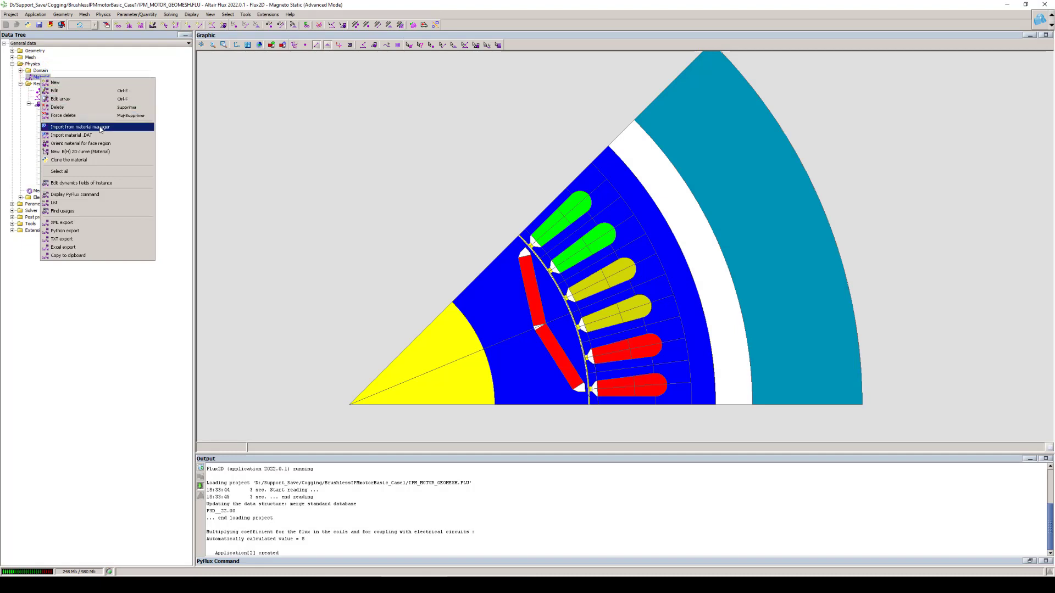
{"action": "left_click", "coordinate": [98, 127]}
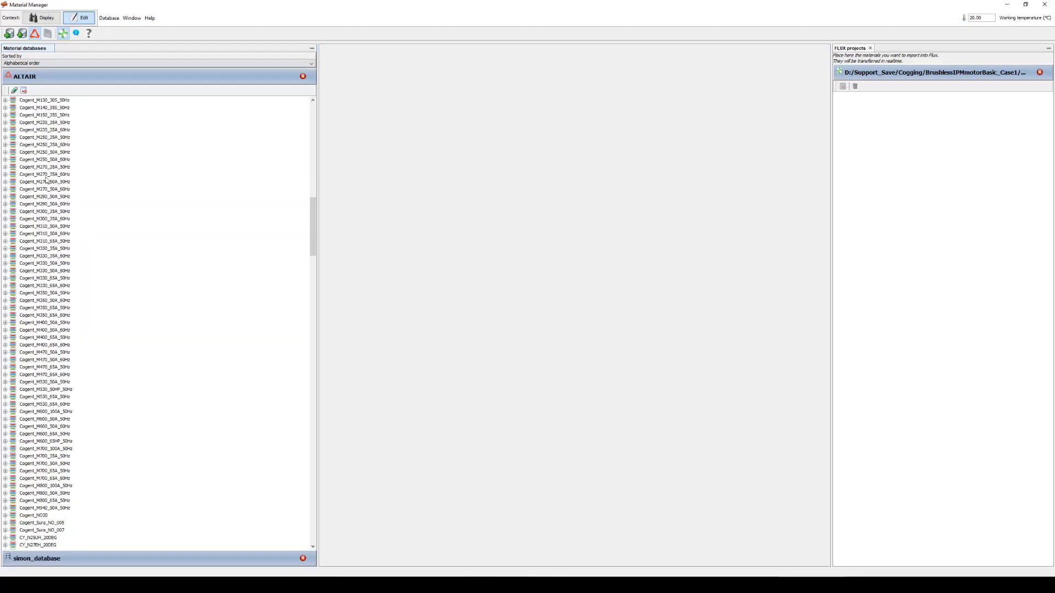
{"action": "left_click_drag", "start_coordinate": [50, 168], "coordinate": [903, 141]}
Import the CY_N35_20DEG magnet material into the project, close the Material Manager and expand the project's material list
{"action": "scroll", "coordinate": [59, 228], "scroll_direction": "down", "scroll_amount": 5}
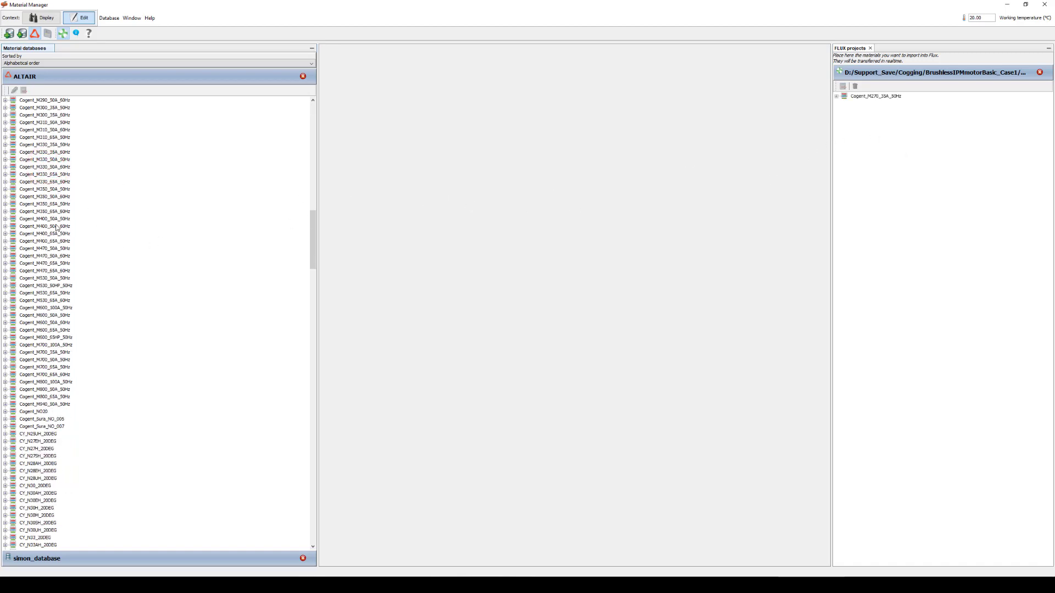
{"action": "scroll", "coordinate": [57, 228], "scroll_direction": "down", "scroll_amount": 12}
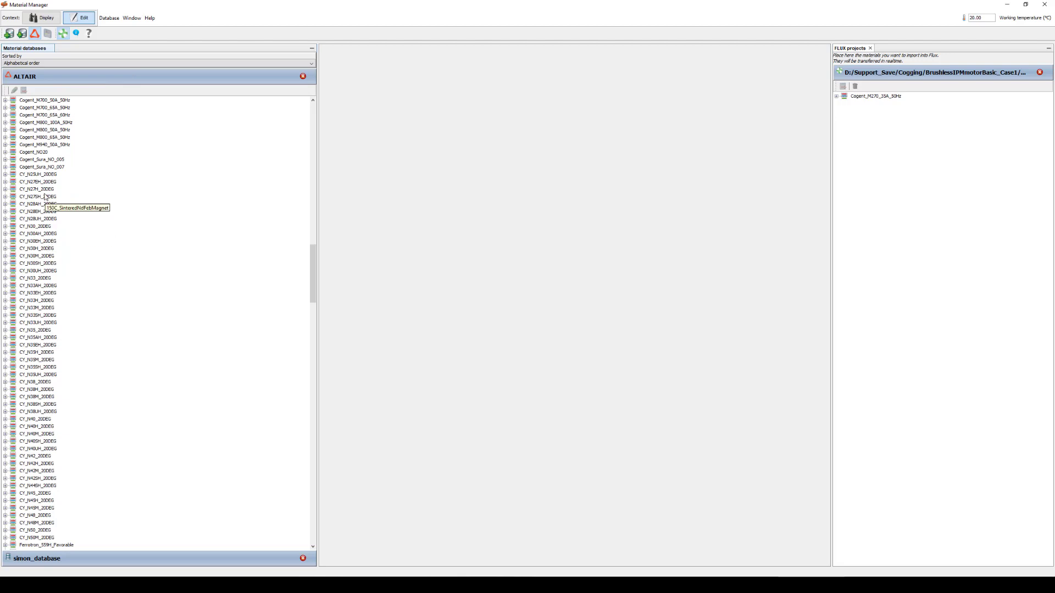
{"action": "left_click", "coordinate": [41, 331]}
{"action": "left_click_drag", "start_coordinate": [42, 331], "coordinate": [890, 230]}
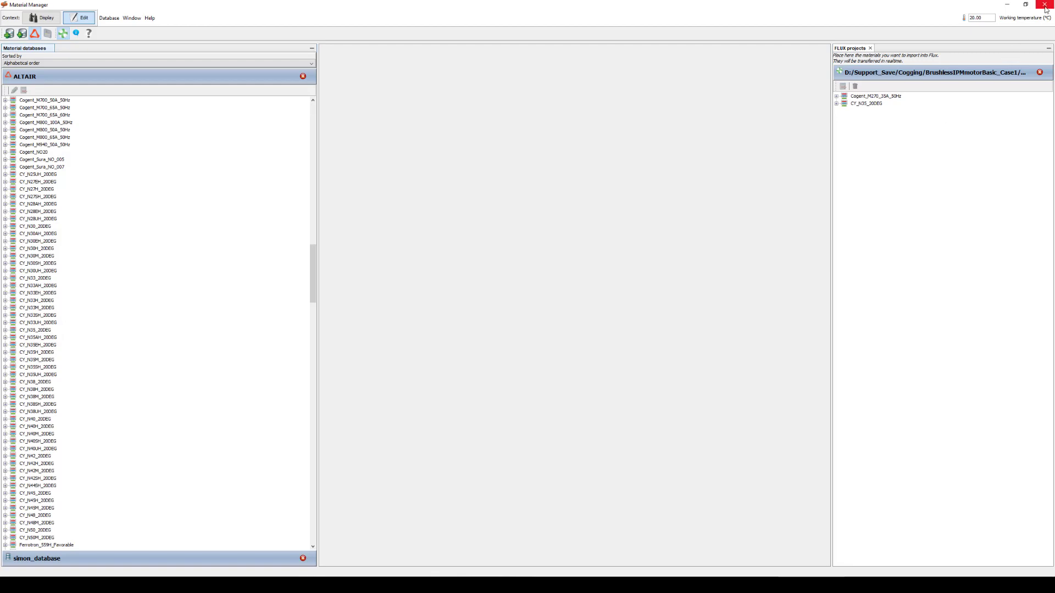
{"action": "left_click", "coordinate": [1045, 7]}
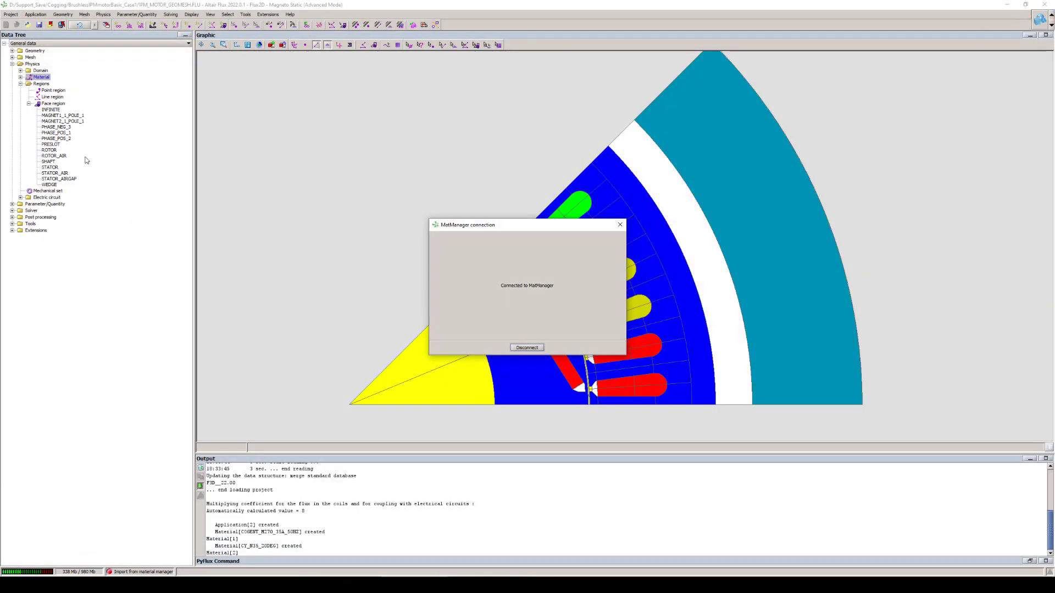
{"action": "left_click", "coordinate": [20, 76]}
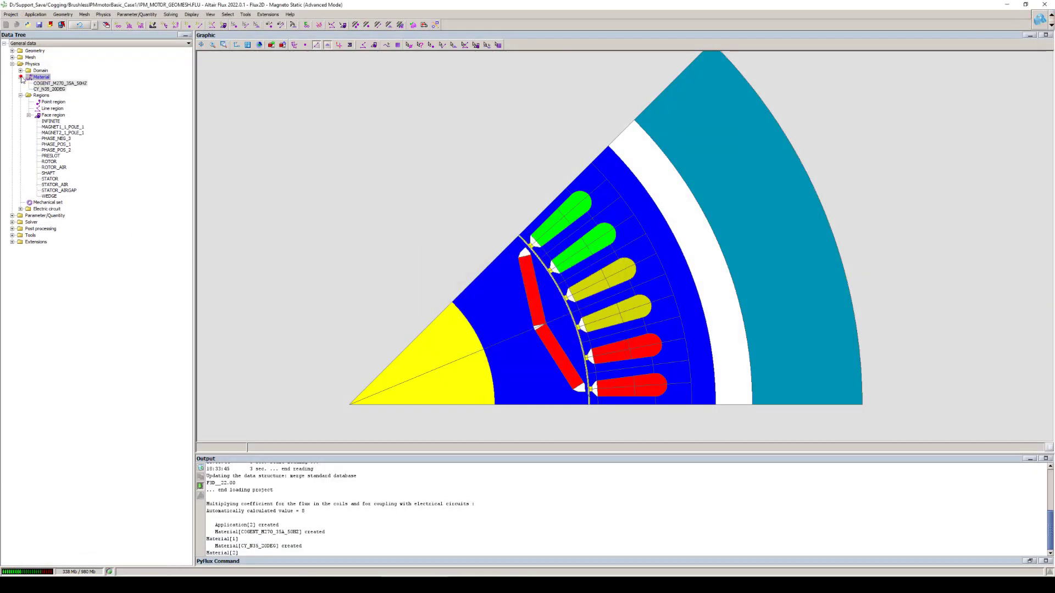
Create a mechanical set named rotor, rotating around one axis parallel to Oz in XY1, with pivot point coordinates 0 and 0
{"action": "double_click", "coordinate": [43, 202]}
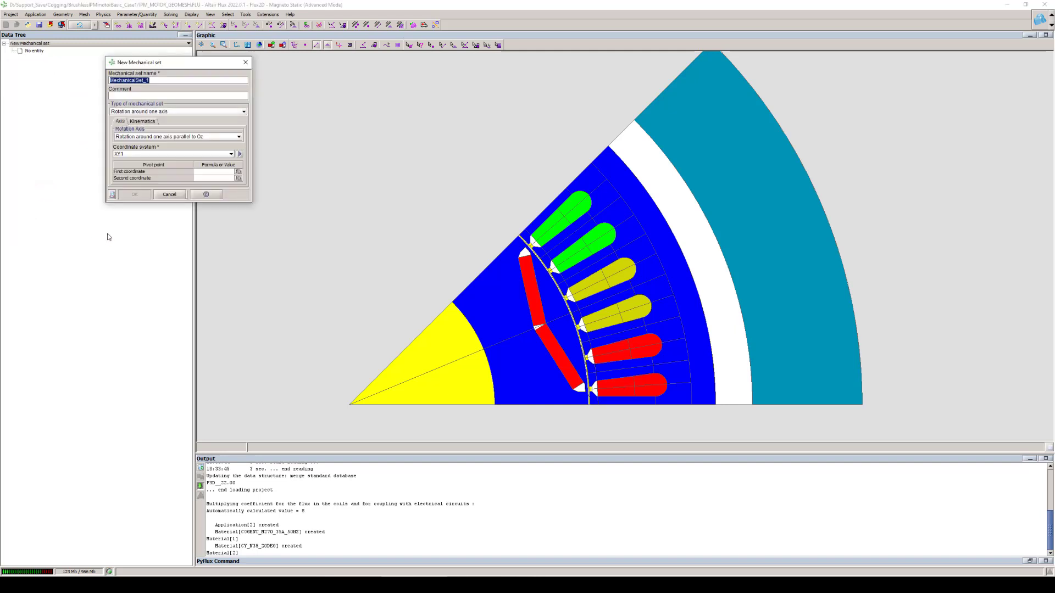
{"action": "type", "text": "r"}
{"action": "key", "text": "BackSpace"}
{"action": "key", "text": "BackSpace"}
{"action": "key", "text": "BackSpace"}
{"action": "key", "text": "BackSpace"}
{"action": "left_click_drag", "start_coordinate": [215, 62], "coordinate": [246, 241]}
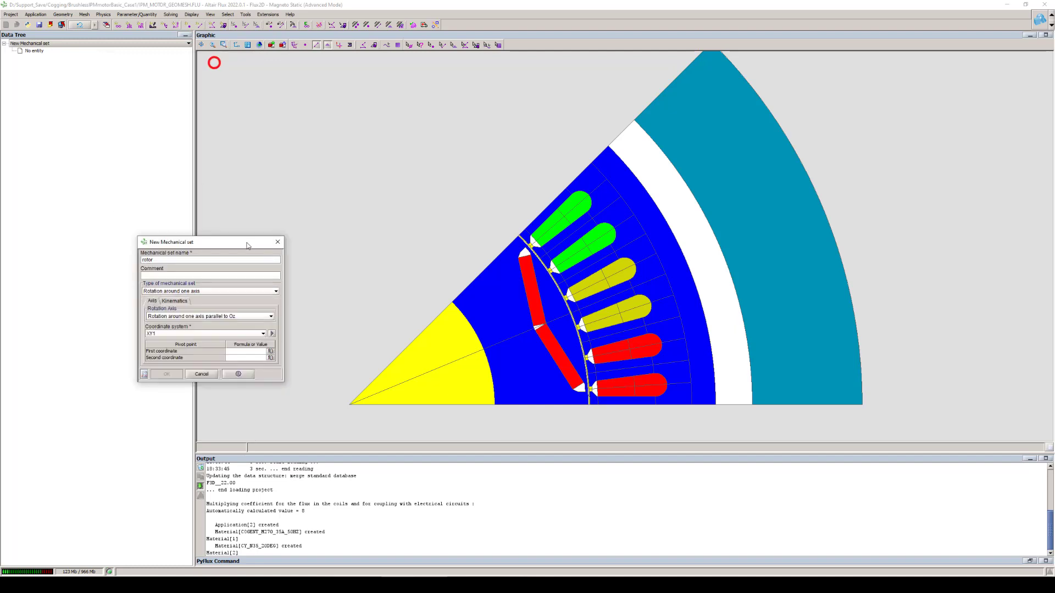
{"action": "left_click", "coordinate": [246, 352]}
{"action": "type", "text": "0"}
{"action": "key", "text": "Tab"}
{"action": "type", "text": "0"}
{"action": "key", "text": "Tab"}
{"action": "key", "text": "Return"}
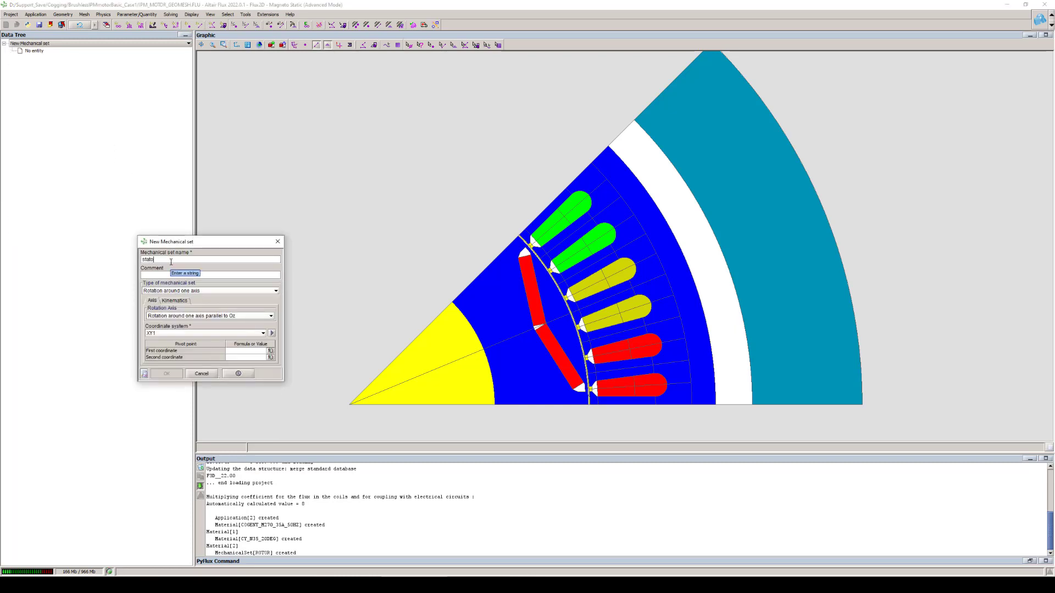
Create a mechanical set named stator of type Fixed, and expand the list of mechanical sets
{"action": "left_click", "coordinate": [167, 290]}
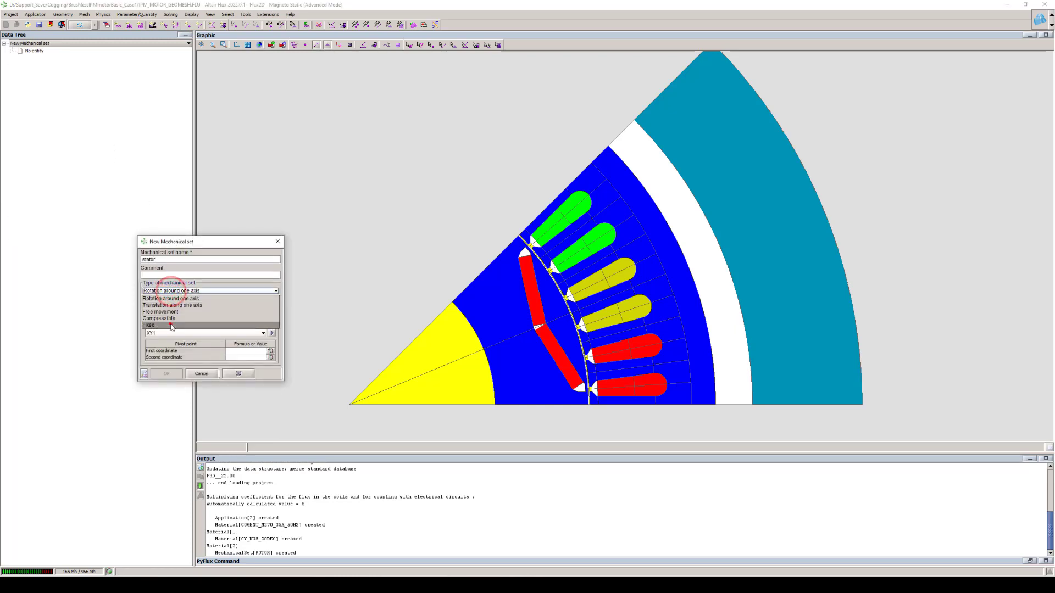
{"action": "left_click", "coordinate": [171, 324]}
{"action": "left_click", "coordinate": [168, 373]}
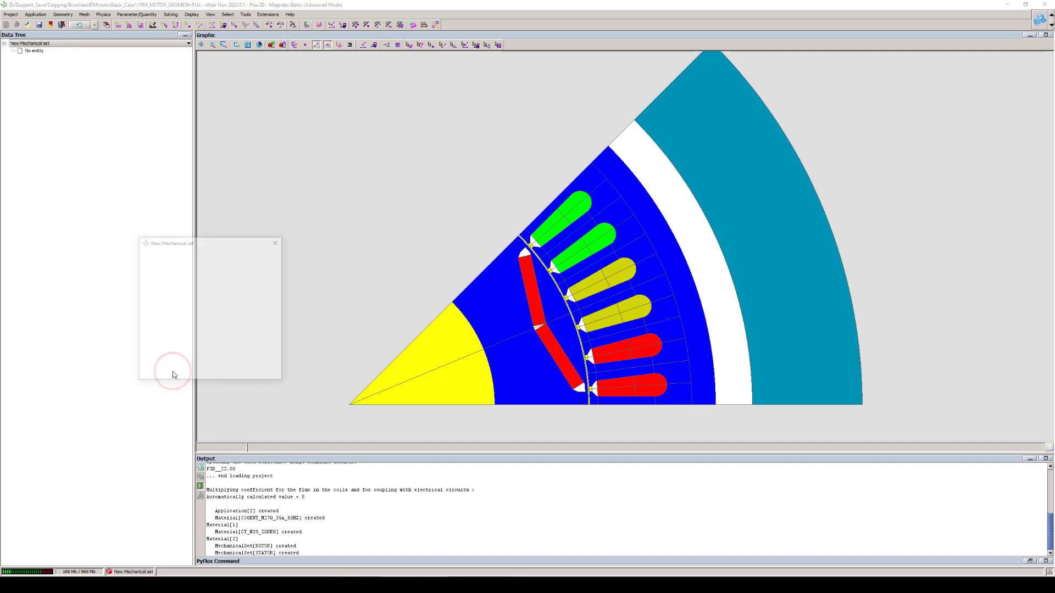
{"action": "left_click", "coordinate": [200, 373]}
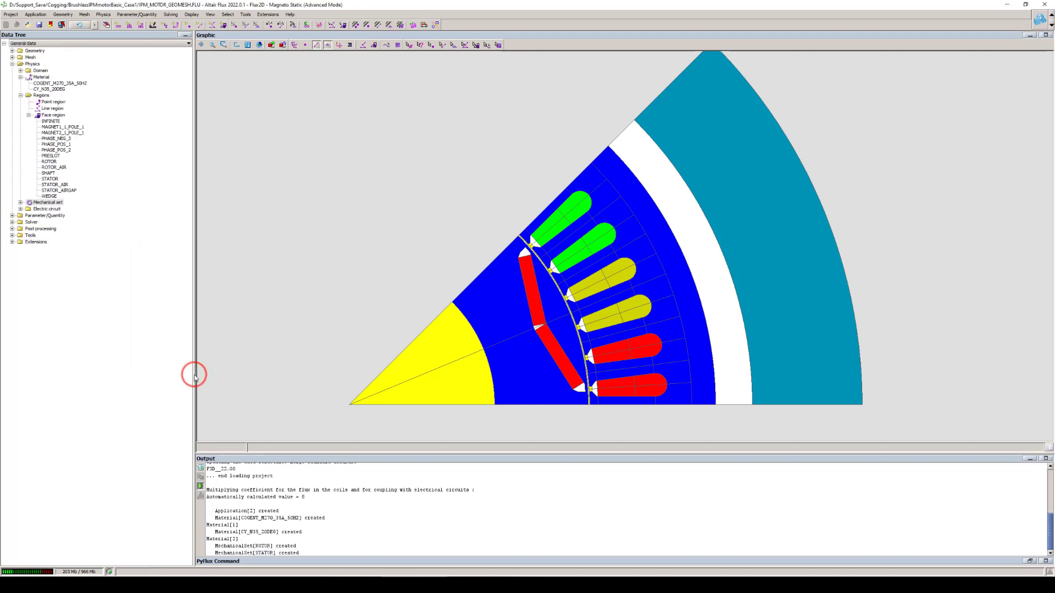
{"action": "left_click", "coordinate": [20, 203]}
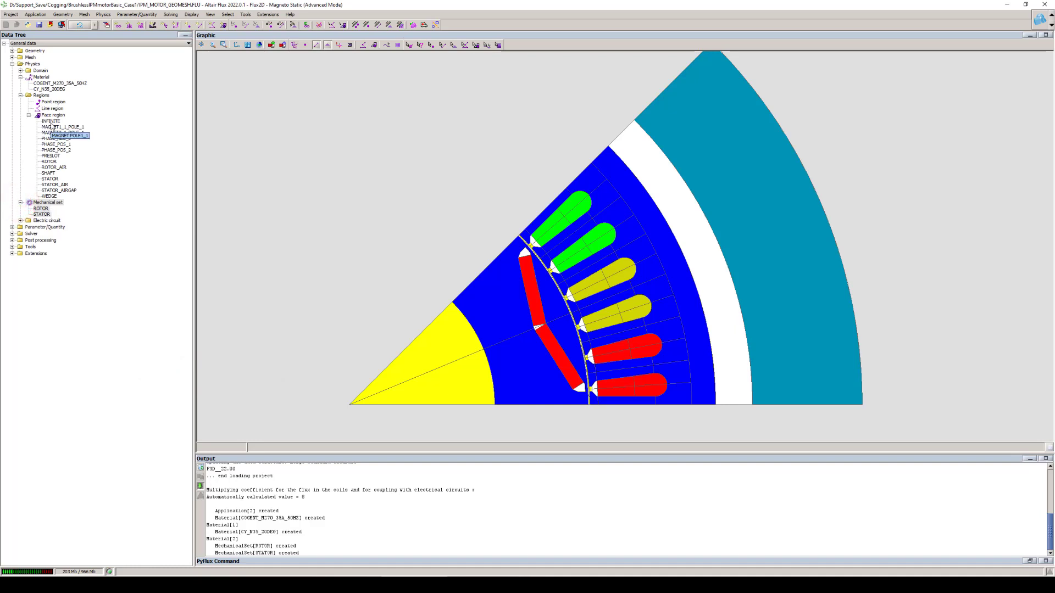
Assign the SHAFT and ROTOR_AIR face regions together to the ROTOR mechanical set
{"action": "scroll", "coordinate": [388, 297], "scroll_direction": "down", "scroll_amount": 1}
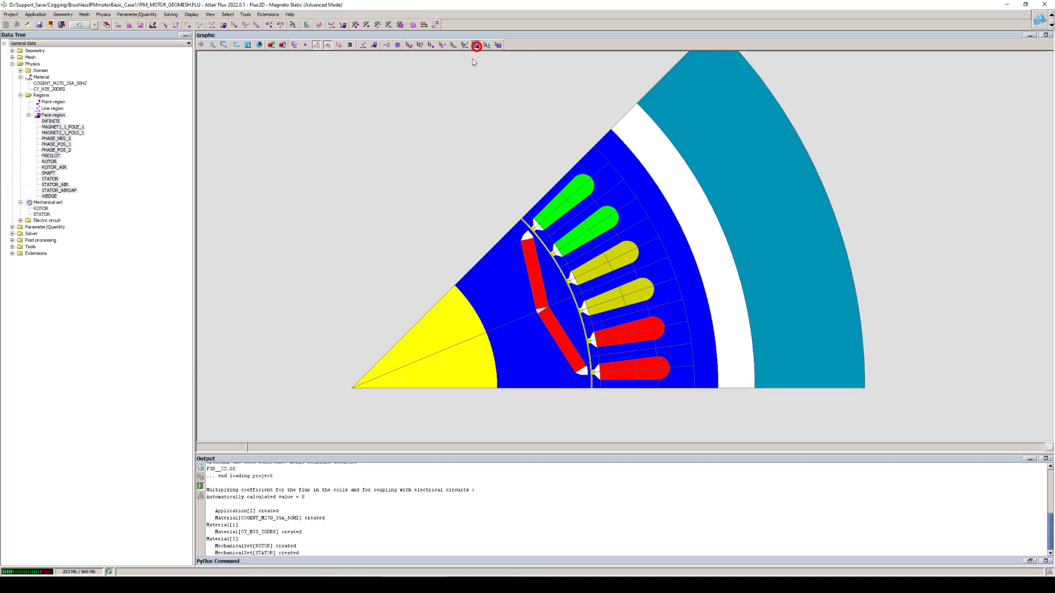
{"action": "left_click", "coordinate": [476, 46]}
{"action": "left_click", "coordinate": [448, 320]}
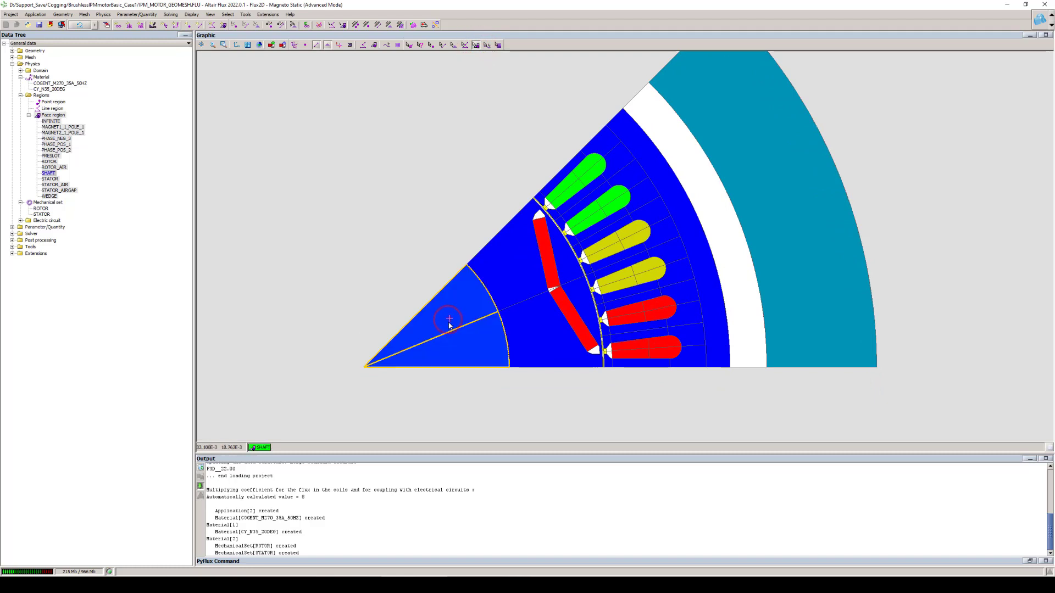
{"action": "left_click", "coordinate": [430, 236]}
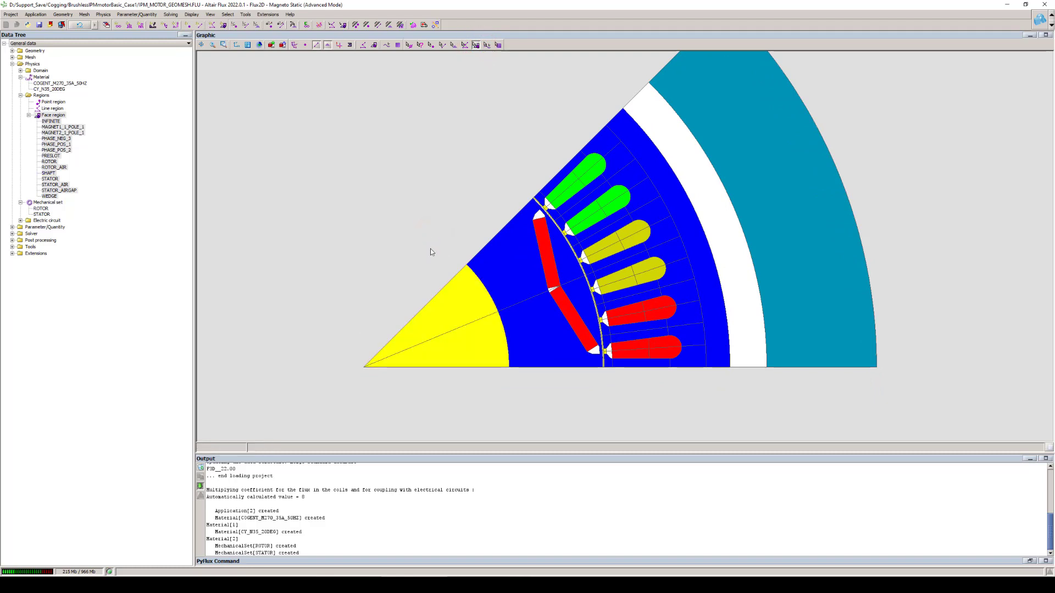
{"action": "left_click", "coordinate": [434, 321]}
{"action": "scroll", "coordinate": [434, 320], "scroll_direction": "up", "scroll_amount": 2}
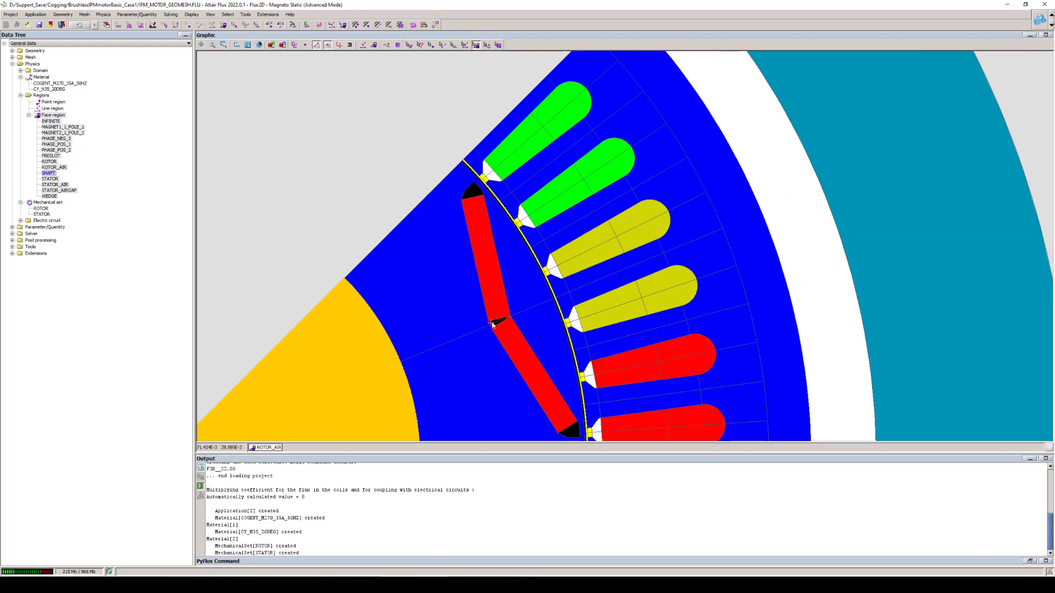
{"action": "left_click", "coordinate": [493, 325]}
{"action": "right_click", "coordinate": [493, 325]}
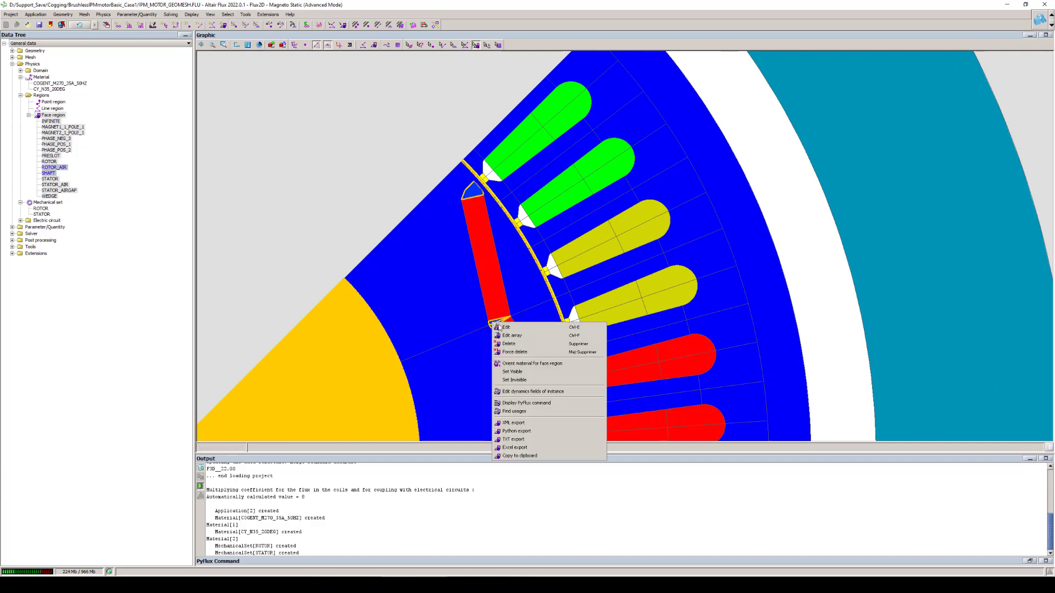
{"action": "left_click", "coordinate": [509, 334]}
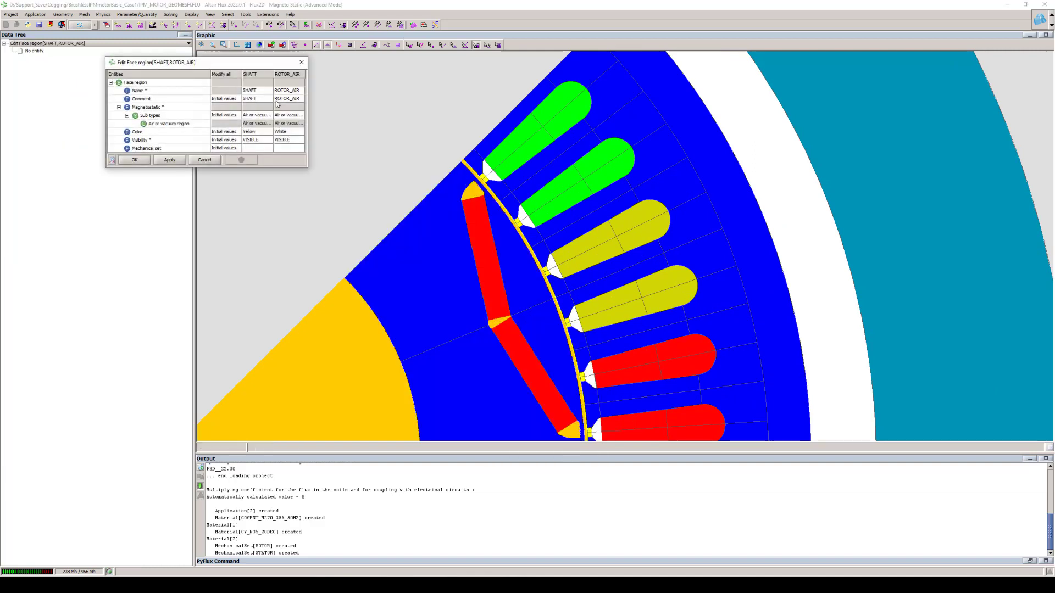
{"action": "left_click_drag", "start_coordinate": [249, 67], "coordinate": [270, 50]}
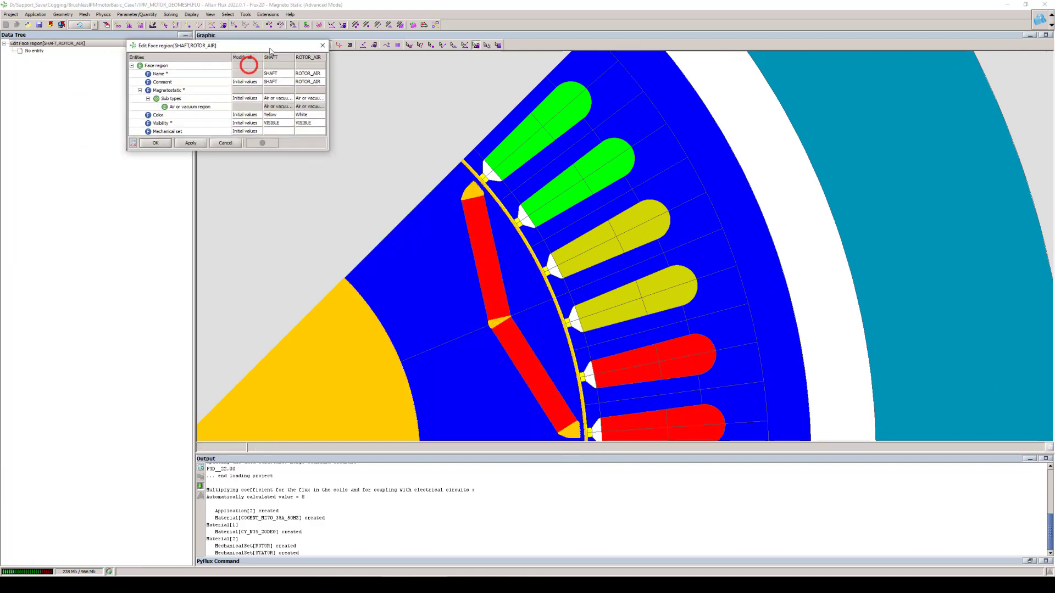
{"action": "left_click", "coordinate": [256, 131]}
{"action": "left_click", "coordinate": [156, 143]}
{"action": "left_click", "coordinate": [249, 130]}
{"action": "left_click", "coordinate": [241, 151]}
{"action": "left_click", "coordinate": [156, 143]}
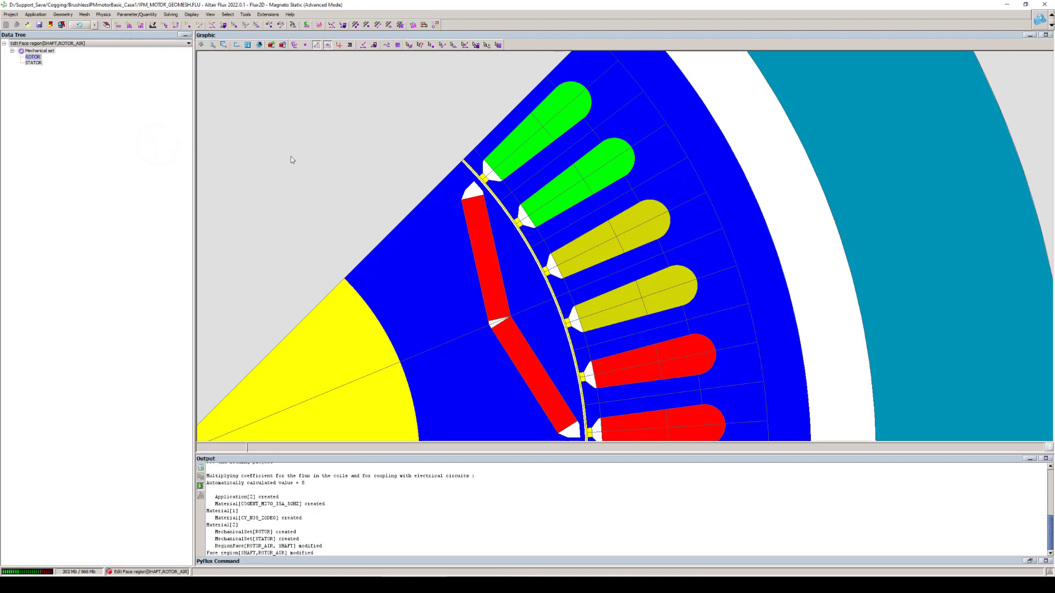
Define the ROTOR face region as laminated magnetic non conducting, with COGENT_M270_35A_50HZ, sheet thickness 0.35e-3 m and stacking factor 0.97
{"action": "left_click", "coordinate": [443, 315]}
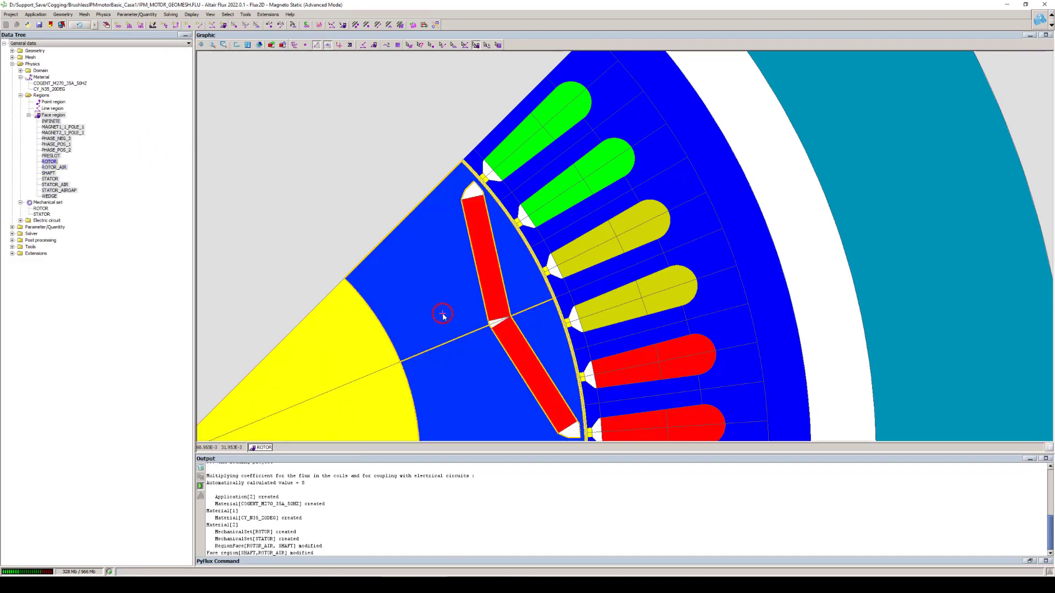
{"action": "left_click", "coordinate": [442, 314]}
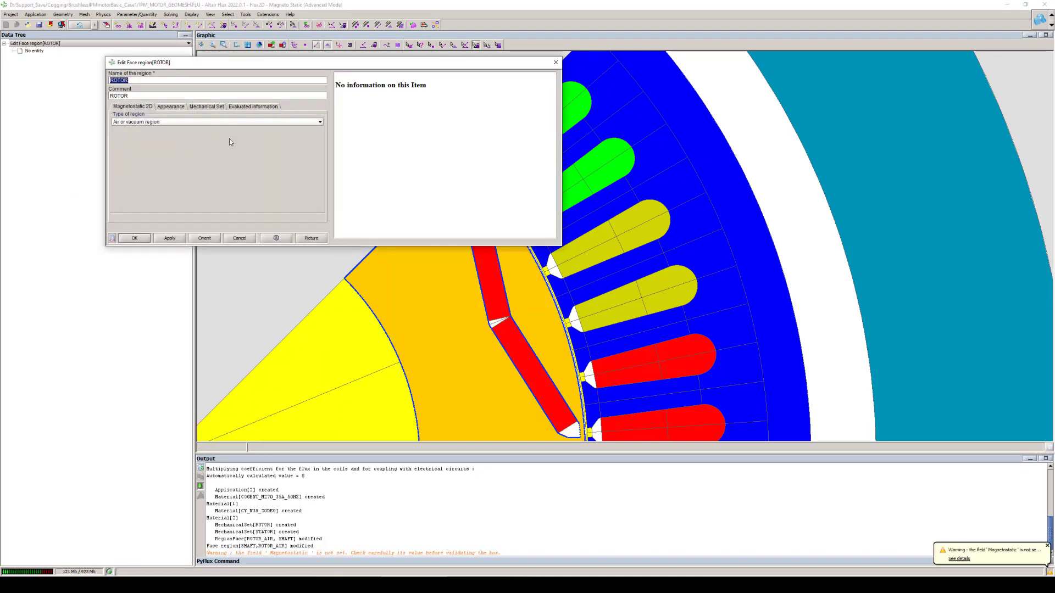
{"action": "left_click", "coordinate": [157, 121]}
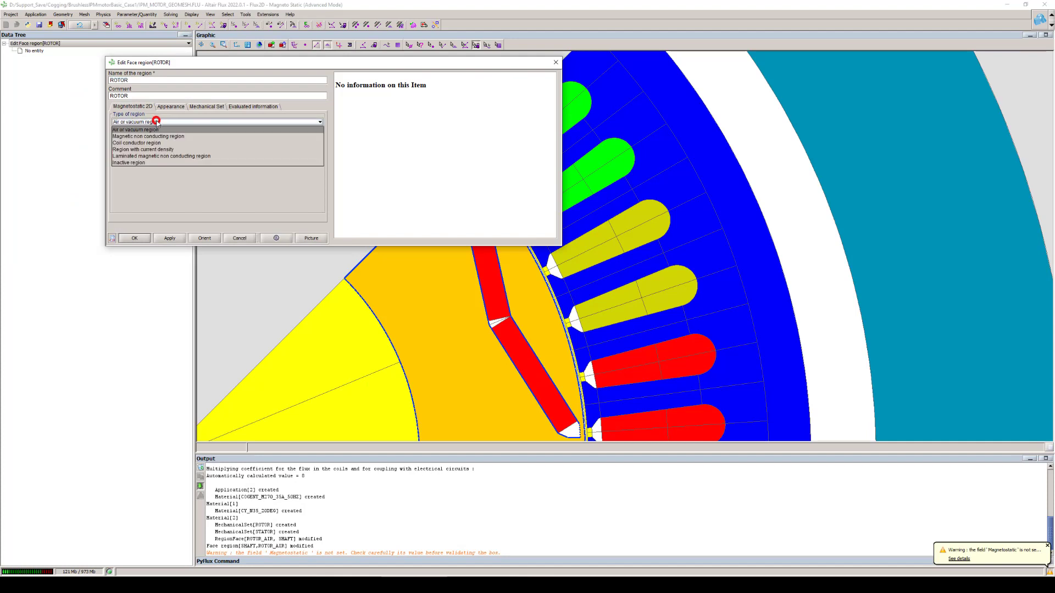
{"action": "left_click", "coordinate": [157, 153]}
{"action": "left_click", "coordinate": [142, 155]}
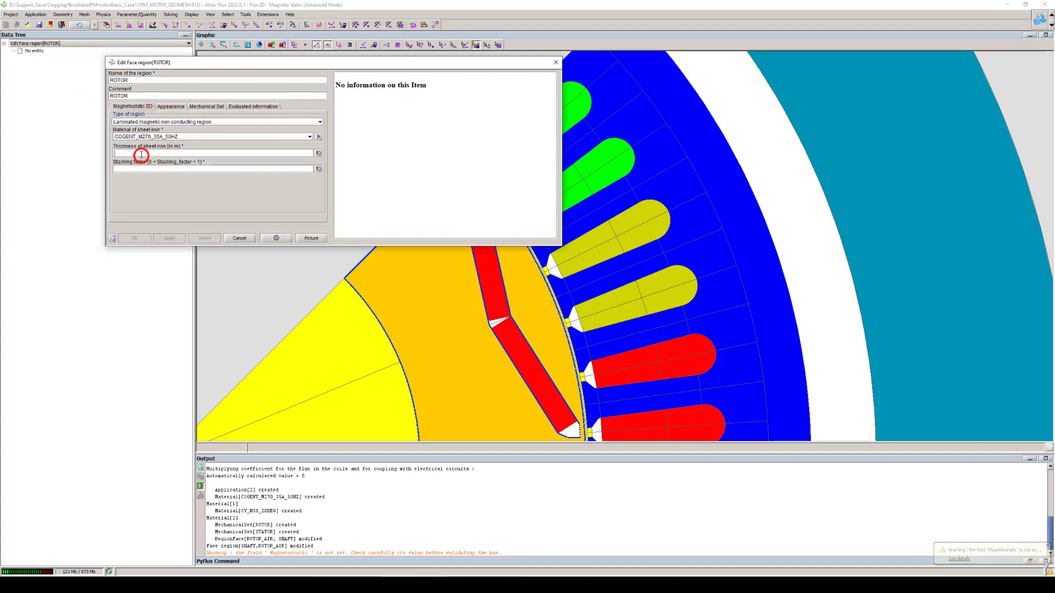
{"action": "type", "text": "0.35e-3"}
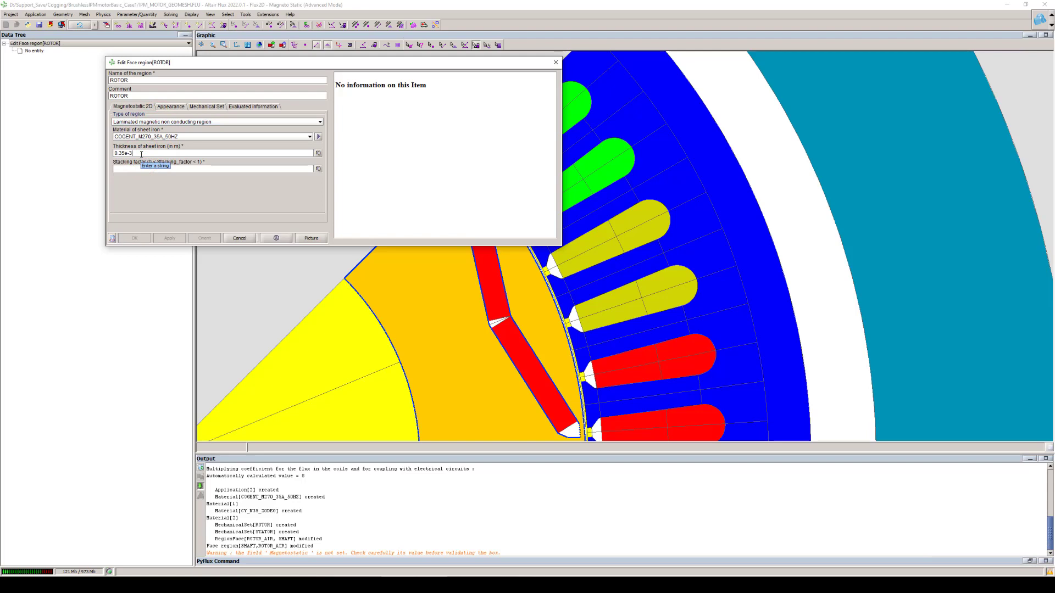
{"action": "type", "text": "0.97"}
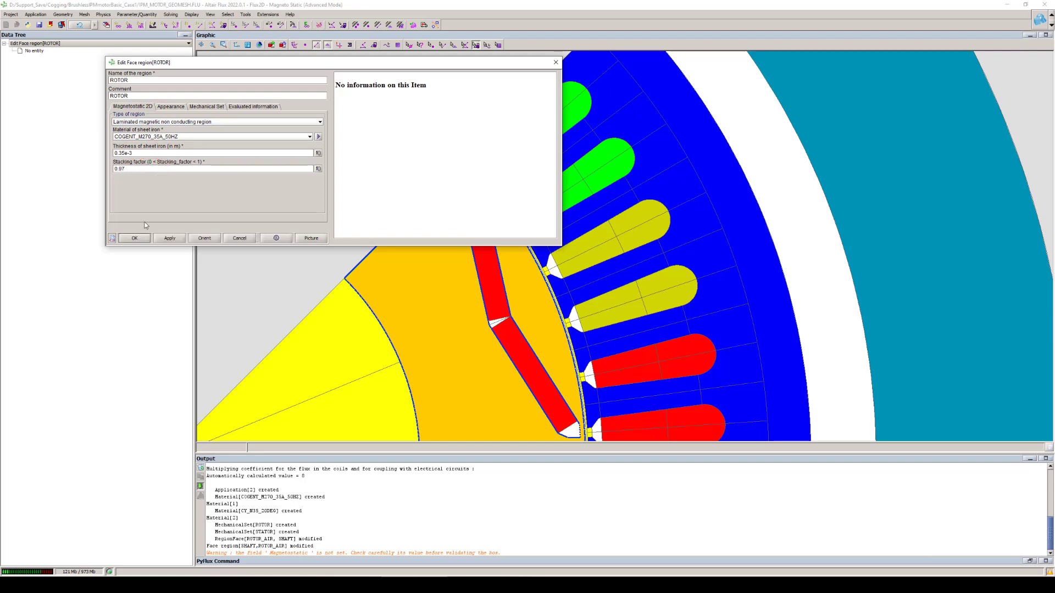
{"action": "left_click", "coordinate": [141, 237]}
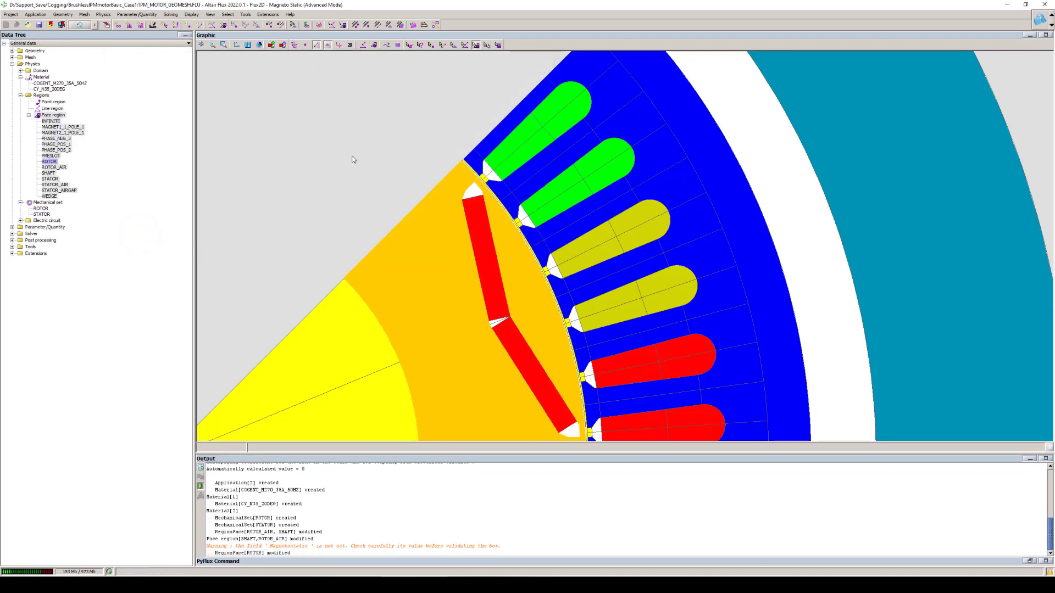
Set both magnet face regions to magnetic non conducting region with material CY_N35_20DEG
{"action": "left_click", "coordinate": [506, 342]}
{"action": "left_click", "coordinate": [496, 268], "text": "ctrl"}
{"action": "right_click", "coordinate": [496, 269]}
{"action": "left_click", "coordinate": [506, 279]}
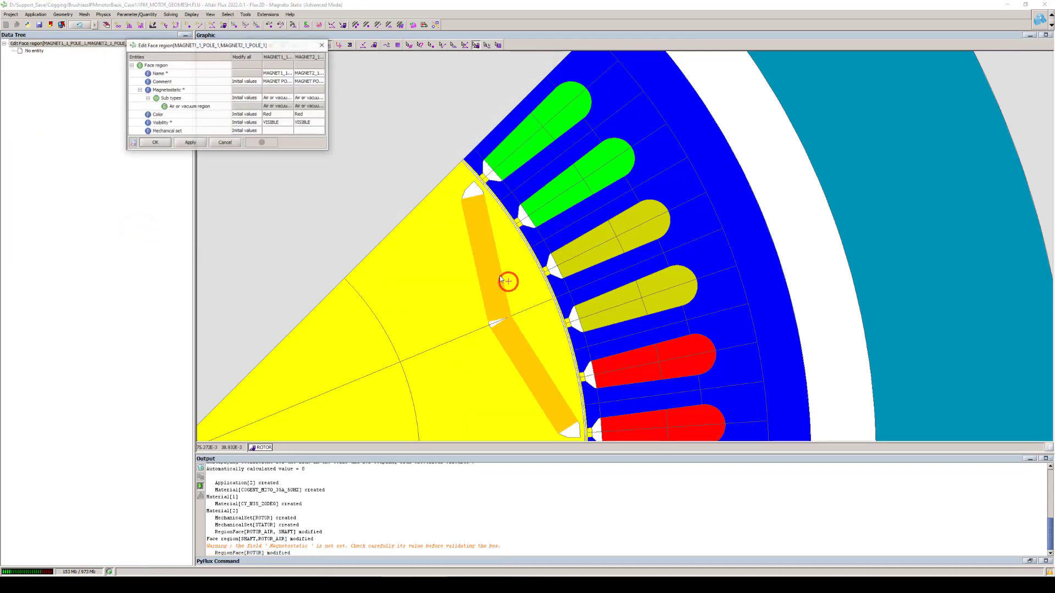
{"action": "left_click_drag", "start_coordinate": [329, 97], "coordinate": [497, 97]}
{"action": "left_click", "coordinate": [323, 97]}
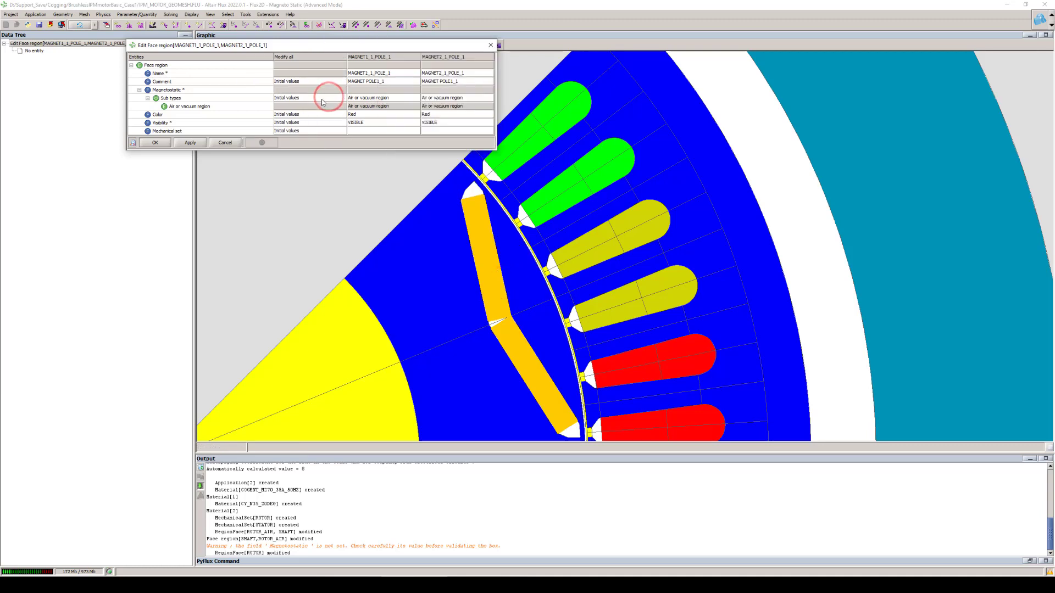
{"action": "left_click", "coordinate": [316, 119]}
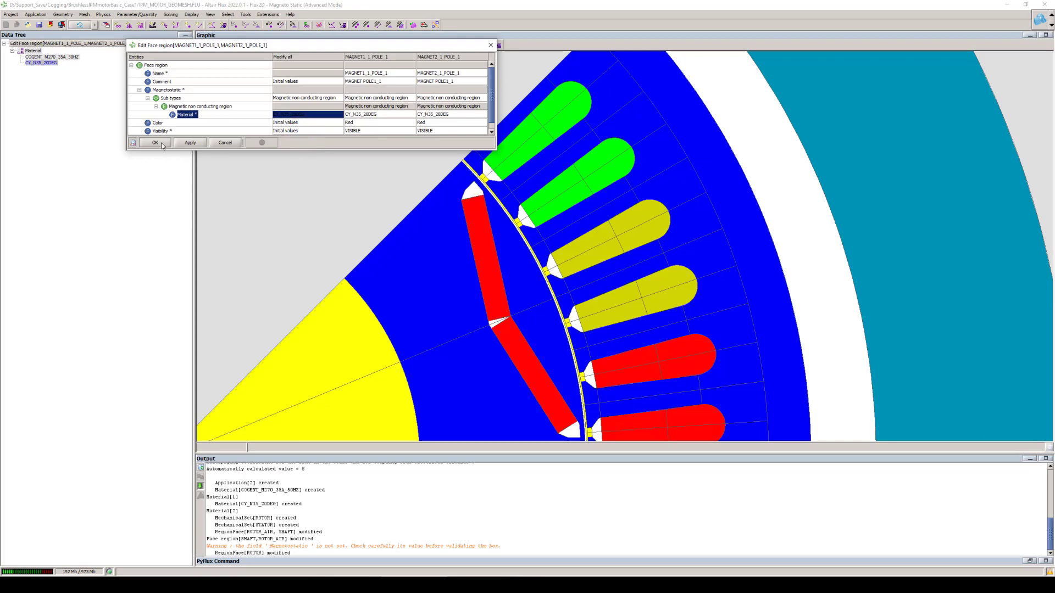
Assign both magnet face regions to the ROTOR mechanical set and apply the edits
{"action": "left_click", "coordinate": [312, 150]}
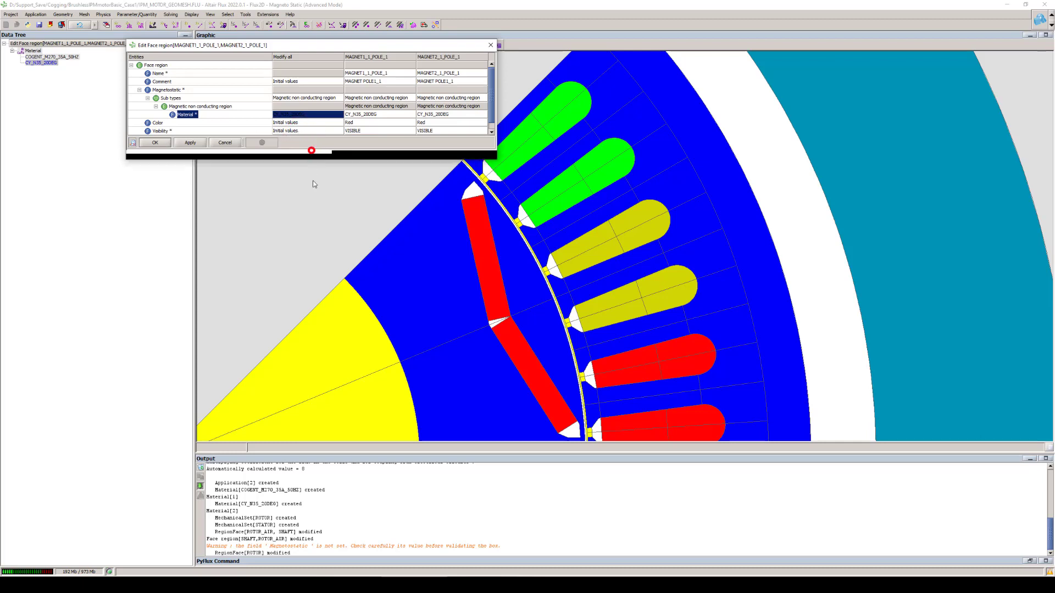
{"action": "left_click", "coordinate": [325, 139]}
{"action": "left_click", "coordinate": [305, 160]}
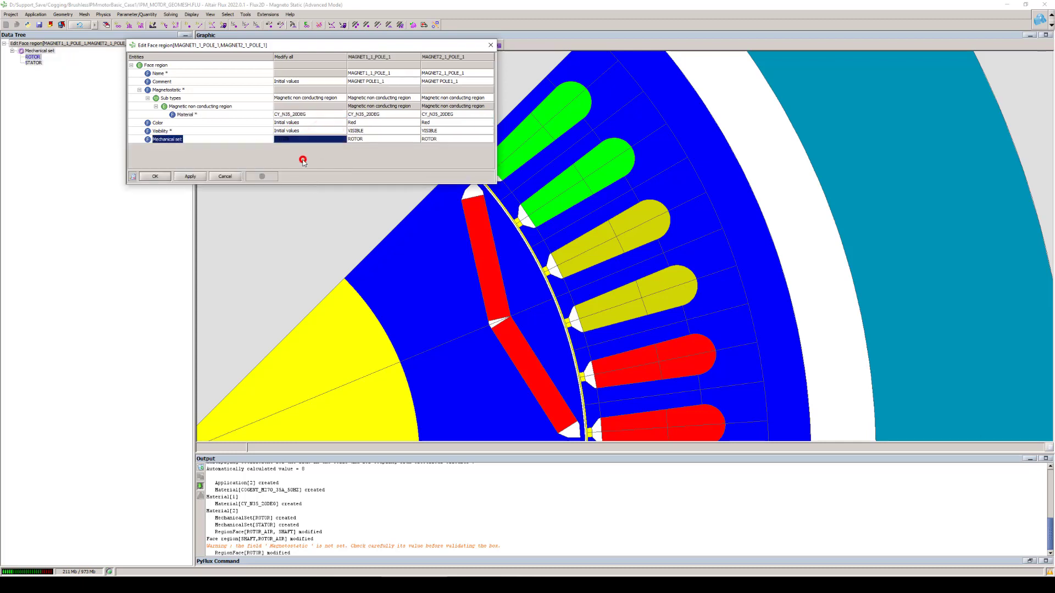
{"action": "left_click", "coordinate": [156, 177]}
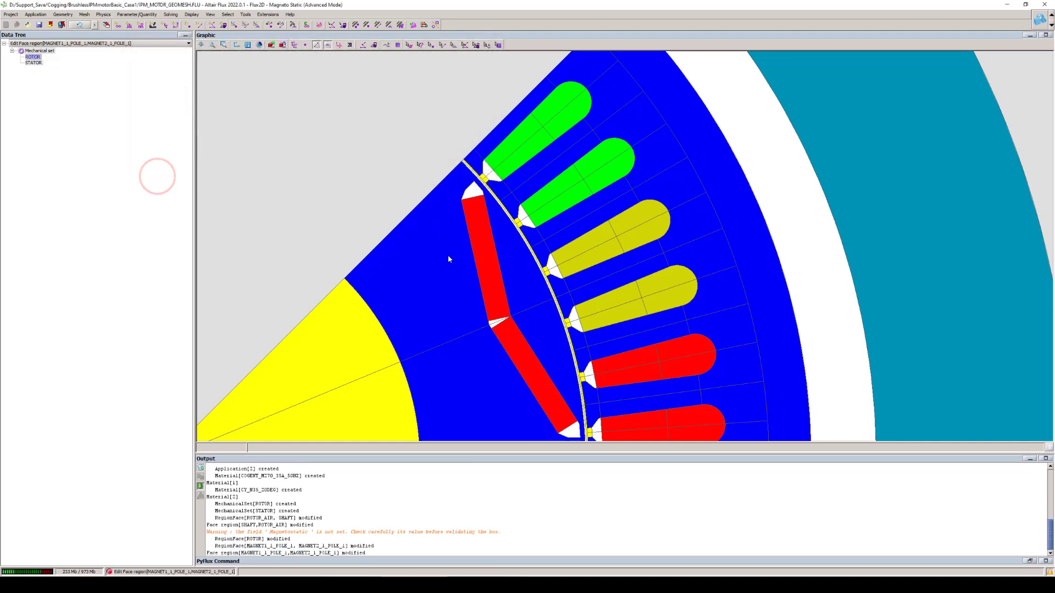
Assign the stator airgap, preslot, wedge, three phase, STATOR_AIR and INFINITE face regions together to the STATOR mechanical set
{"action": "scroll", "coordinate": [437, 156], "scroll_direction": "up", "scroll_amount": 1}
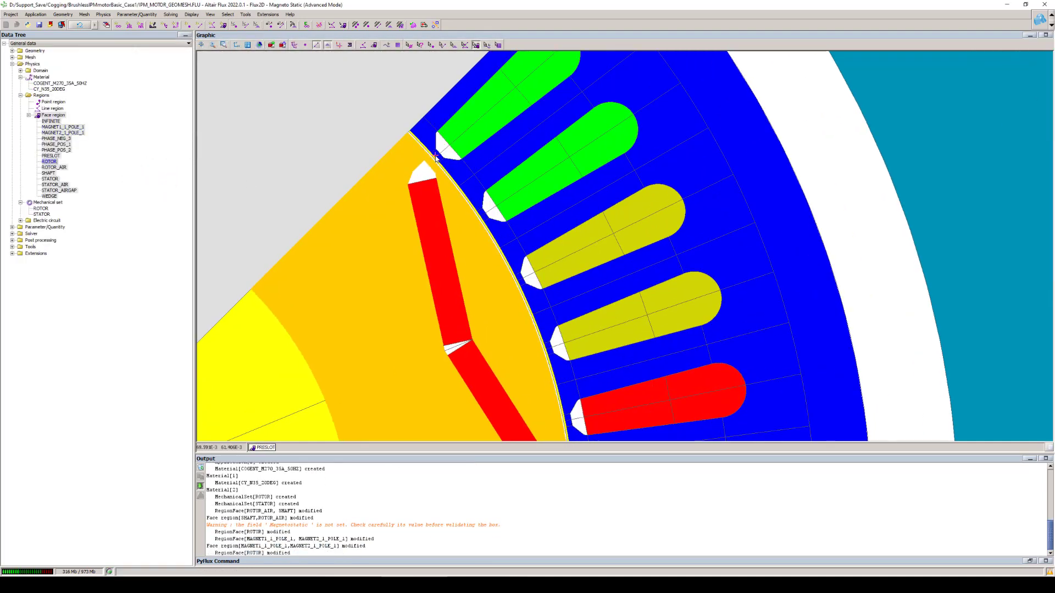
{"action": "scroll", "coordinate": [436, 158], "scroll_direction": "up", "scroll_amount": 1}
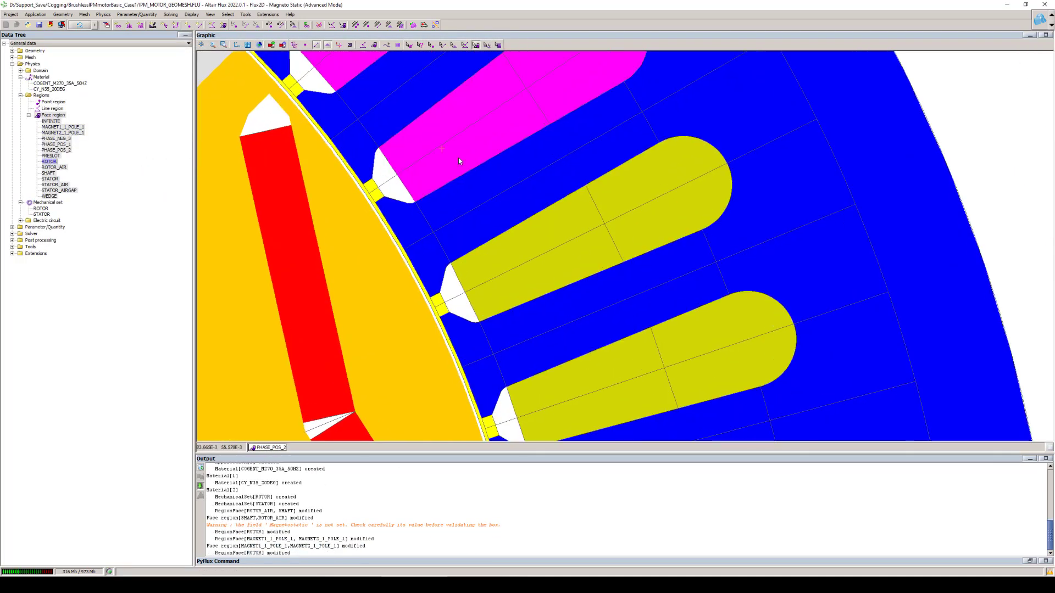
{"action": "left_click", "coordinate": [386, 222]}
{"action": "left_click", "coordinate": [374, 190], "text": "ctrl"}
{"action": "left_click", "coordinate": [386, 179], "text": "ctrl"}
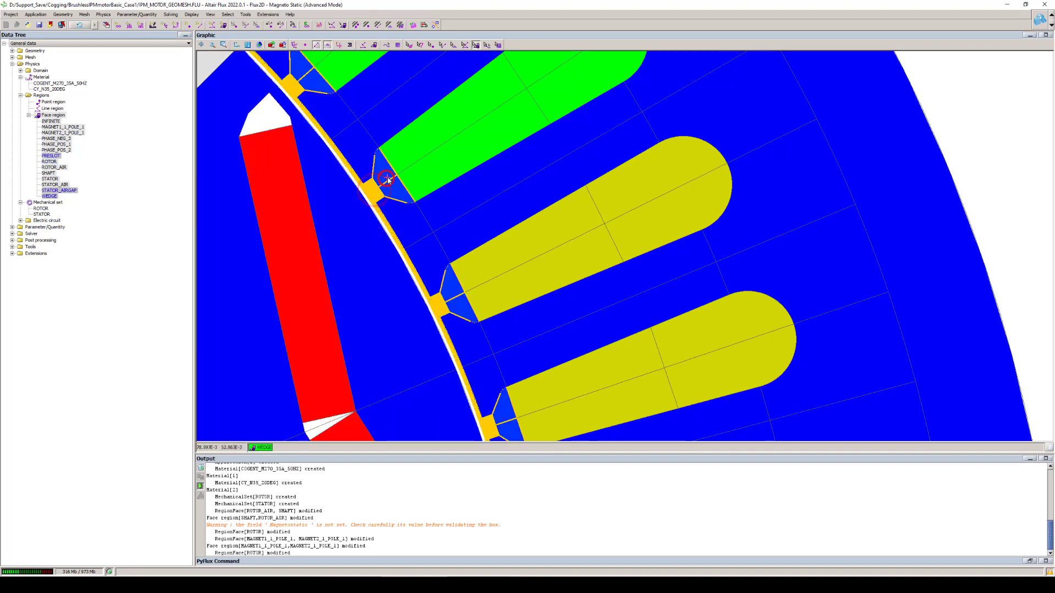
{"action": "scroll", "coordinate": [386, 179], "scroll_direction": "down", "scroll_amount": 2}
{"action": "left_click", "coordinate": [607, 176], "text": "ctrl"}
{"action": "left_click", "coordinate": [637, 227], "text": "ctrl"}
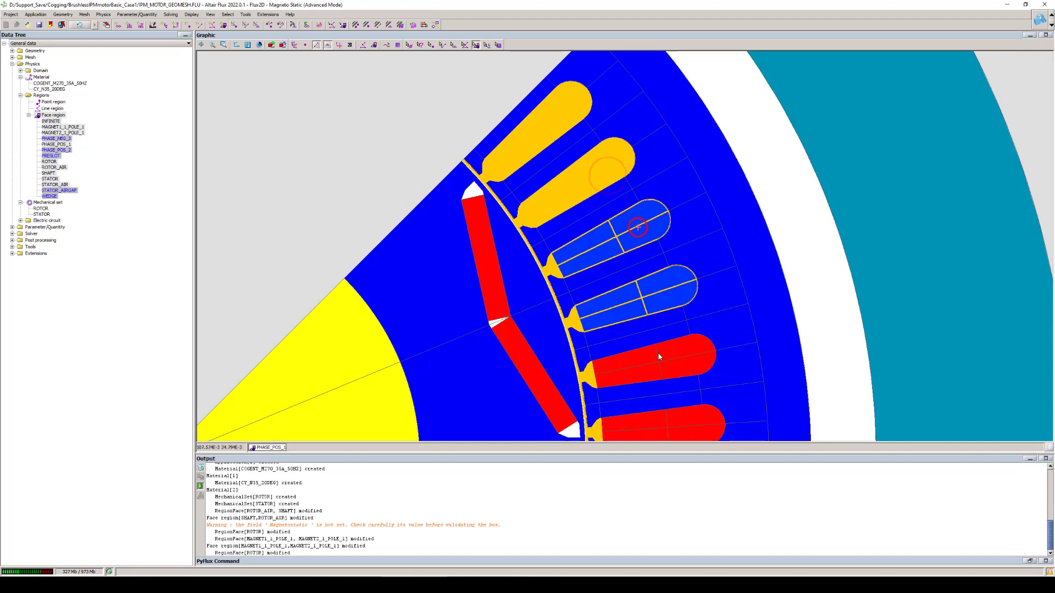
{"action": "left_click", "coordinate": [660, 355], "text": "ctrl"}
{"action": "scroll", "coordinate": [664, 258], "scroll_direction": "down", "scroll_amount": 2}
{"action": "scroll", "coordinate": [744, 225], "scroll_direction": "up", "scroll_amount": 2}
{"action": "left_click", "coordinate": [802, 197], "text": "ctrl"}
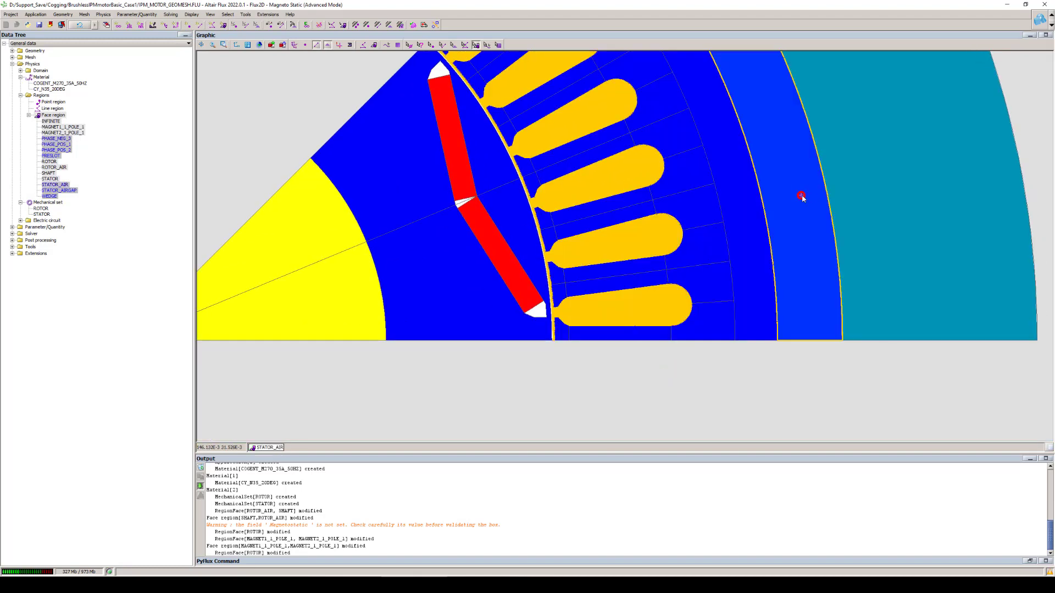
{"action": "right_click", "coordinate": [867, 186]}
{"action": "left_click", "coordinate": [879, 198]}
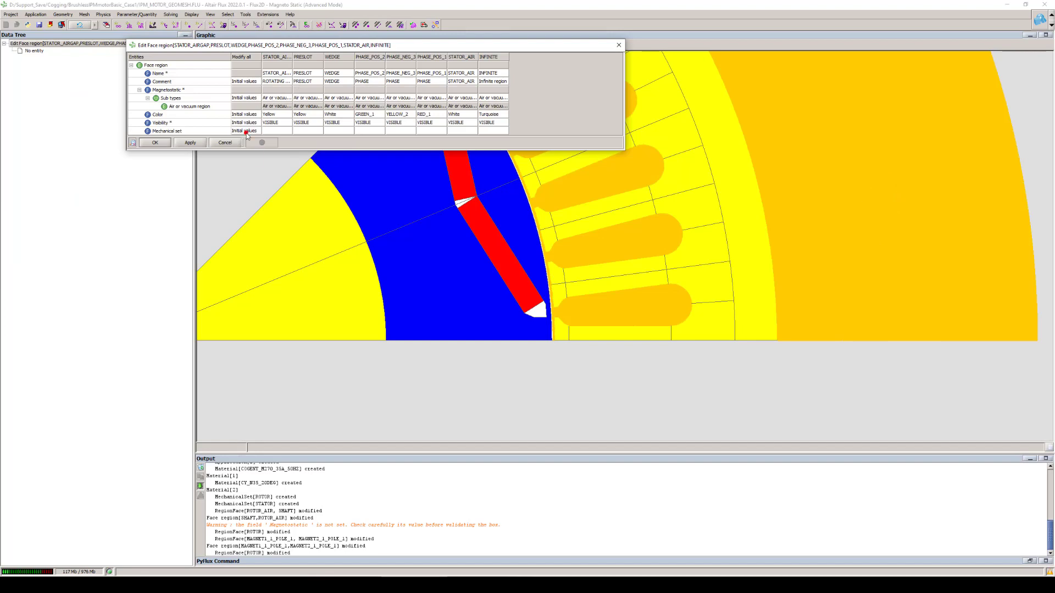
{"action": "left_click", "coordinate": [246, 133]}
{"action": "left_click", "coordinate": [237, 157]}
{"action": "left_click", "coordinate": [151, 143]}
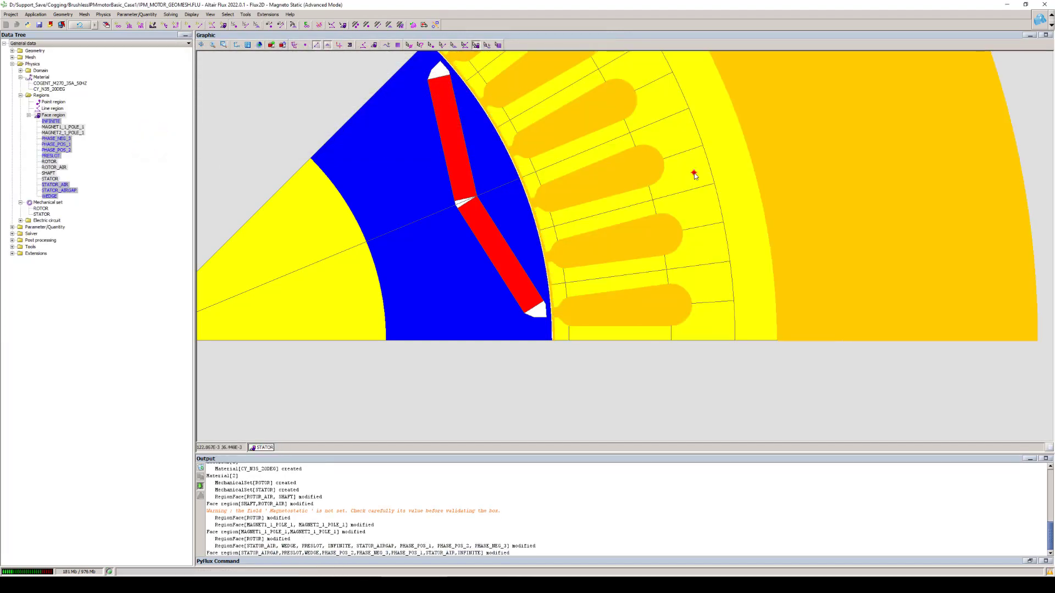
Set the STATOR face region to laminated magnetic non conducting region with COGENT_M270_35A_50HZ and assign it to the STATOR mechanical set
{"action": "double_click", "coordinate": [695, 173]}
{"action": "left_click", "coordinate": [193, 121]}
{"action": "left_click", "coordinate": [150, 154]}
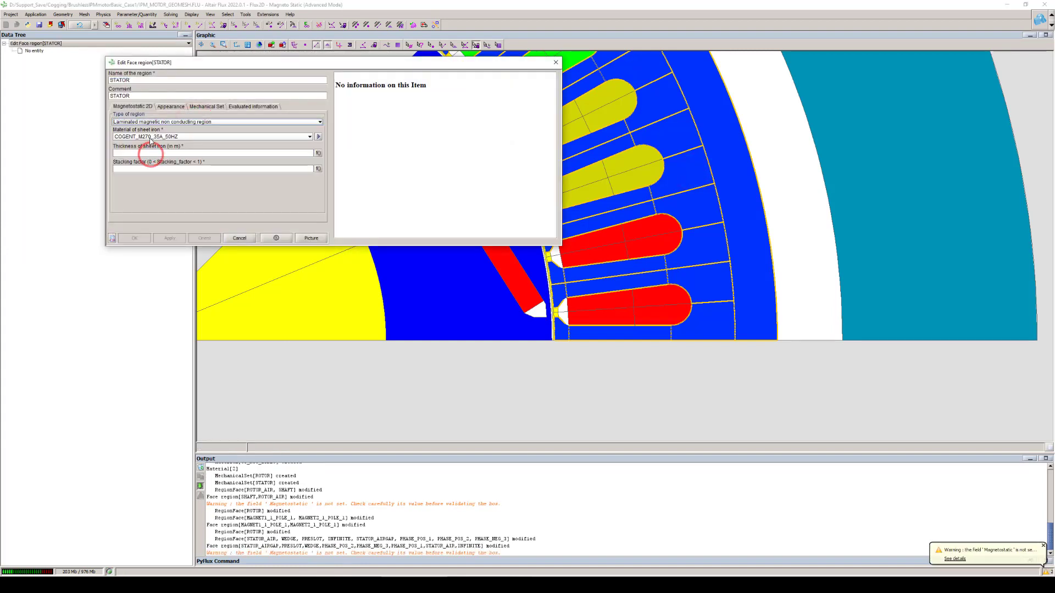
{"action": "left_click", "coordinate": [246, 106]}
{"action": "left_click", "coordinate": [196, 107]}
{"action": "left_click", "coordinate": [173, 116]}
{"action": "left_click", "coordinate": [144, 137]}
{"action": "left_click", "coordinate": [167, 107]}
{"action": "left_click", "coordinate": [141, 107]}
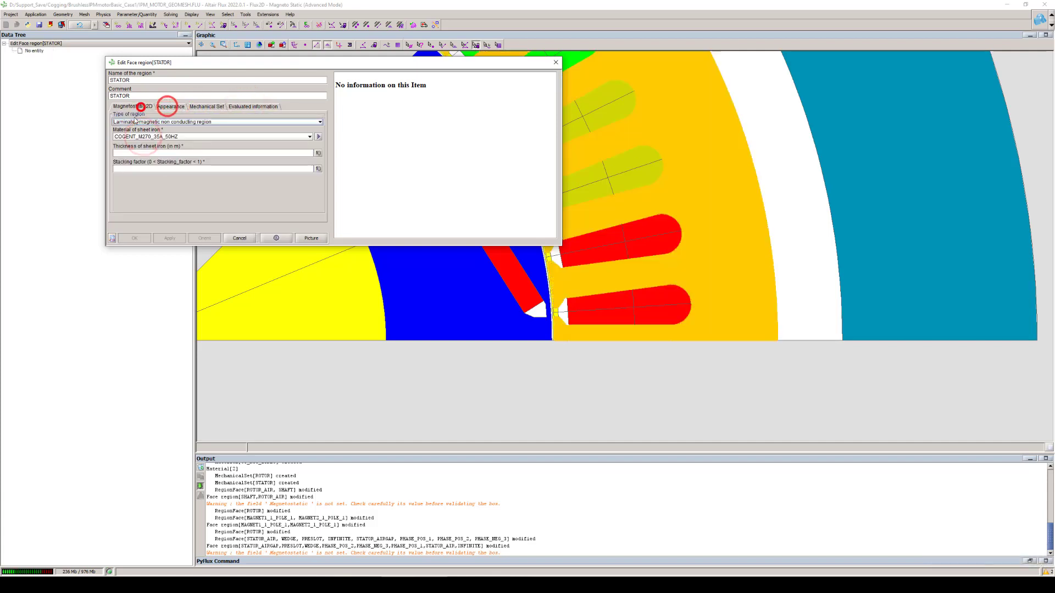
Give the STATOR region a sheet thickness of 0.35e-3 m and a stacking factor of 0.97, and validate
{"action": "left_click", "coordinate": [127, 153]}
{"action": "type", "text": "0.35e-3"}
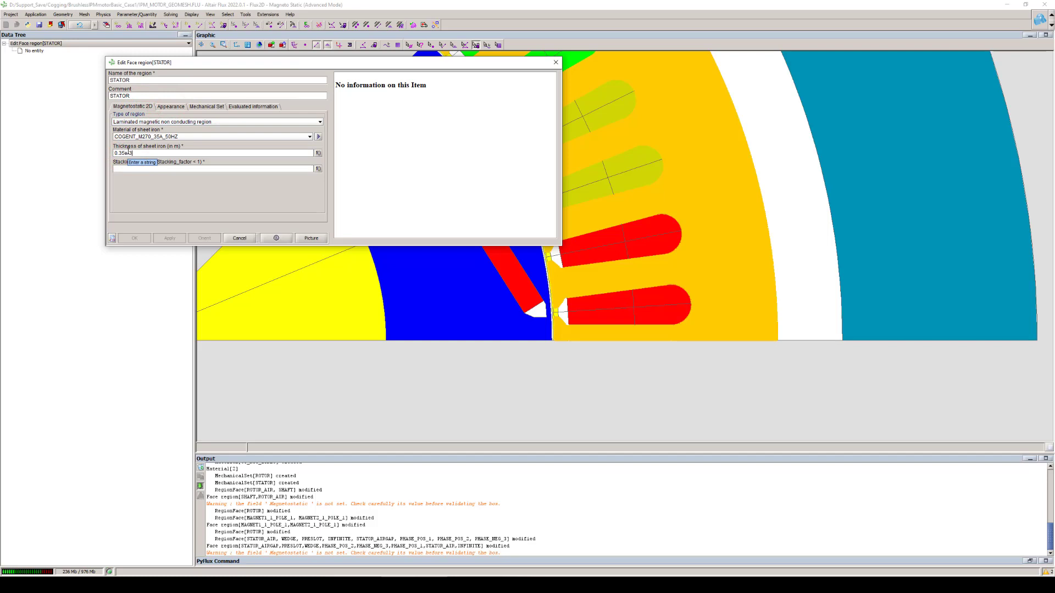
{"action": "type", "text": "0.97"}
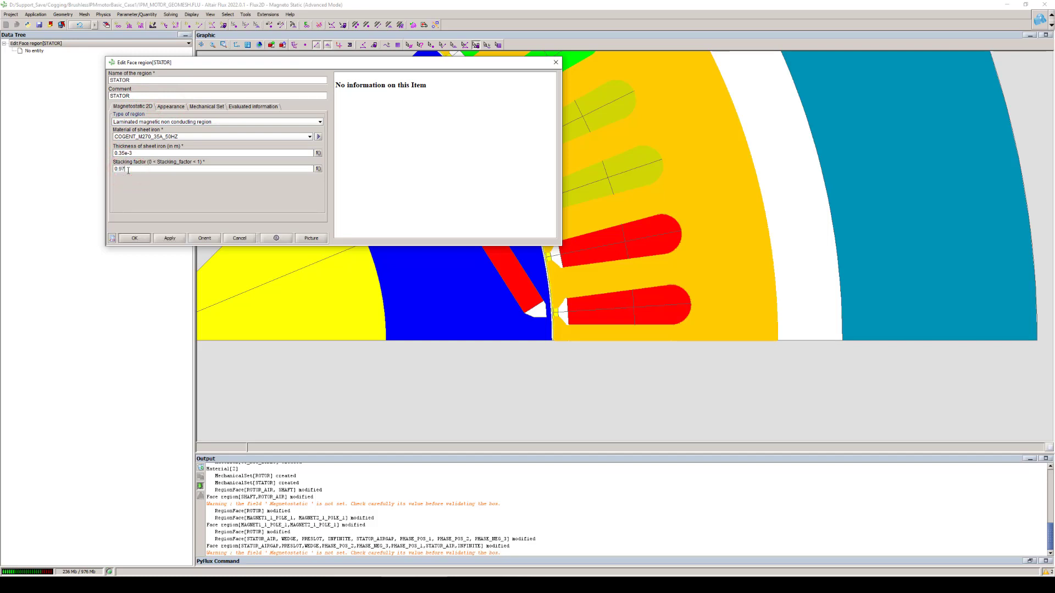
{"action": "left_click", "coordinate": [134, 239]}
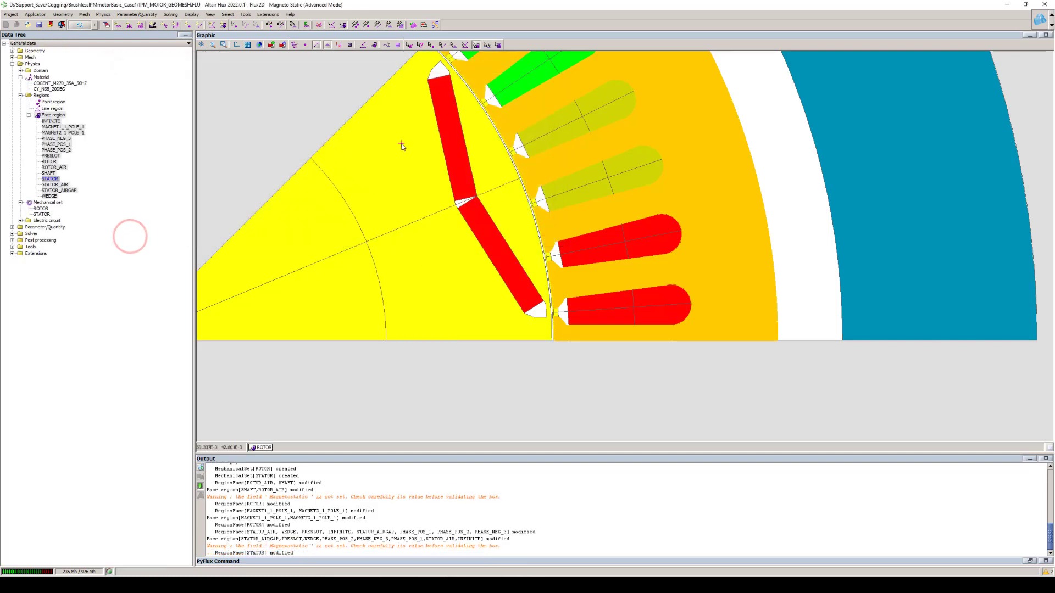
Orient the material of the two magnet face regions, entering the angles 10 and 35
{"action": "scroll", "coordinate": [322, 91], "scroll_direction": "down", "scroll_amount": 3}
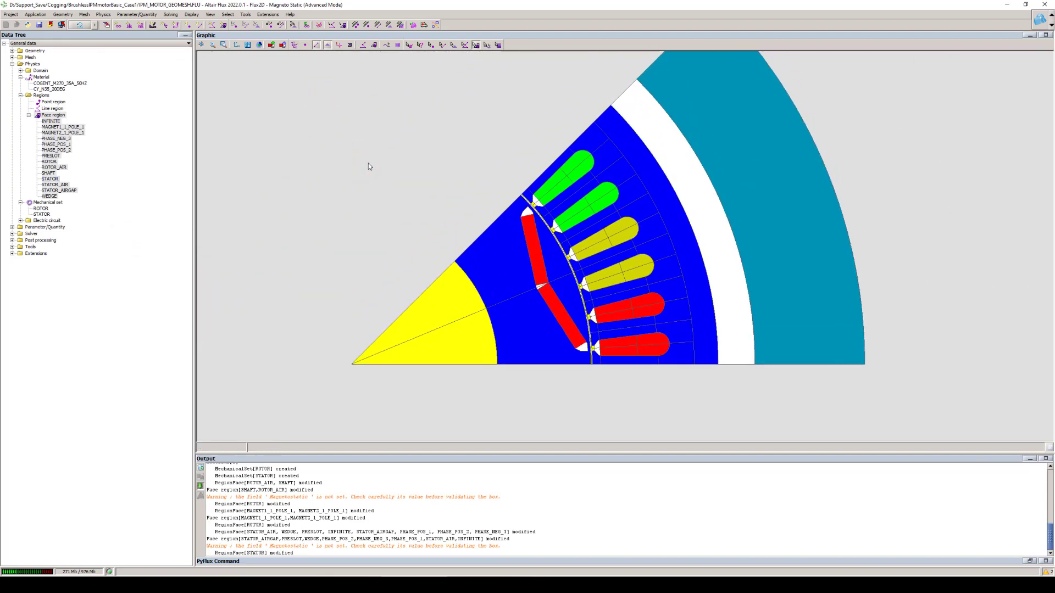
{"action": "right_click", "coordinate": [478, 136]}
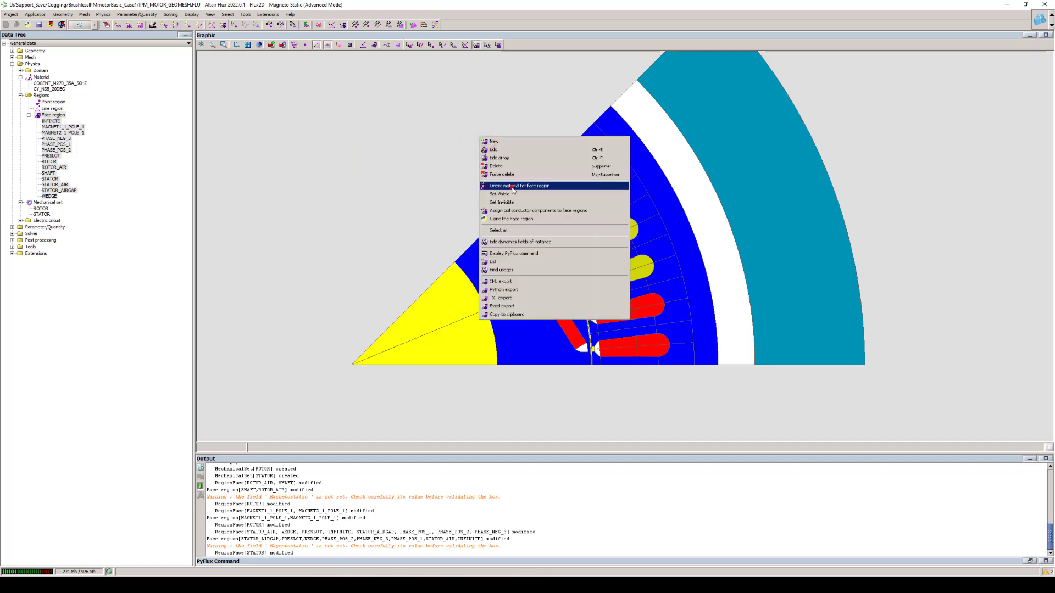
{"action": "left_click", "coordinate": [510, 186]}
{"action": "left_click", "coordinate": [271, 90]}
{"action": "left_click", "coordinate": [278, 104]}
{"action": "left_click", "coordinate": [275, 99]}
{"action": "left_click", "coordinate": [280, 113]}
{"action": "left_click", "coordinate": [299, 90]}
{"action": "type", "text": "10"}
{"action": "left_click", "coordinate": [298, 99]}
{"action": "type", "text": "35"}
{"action": "key", "text": "Return"}
{"action": "left_click", "coordinate": [135, 111]}
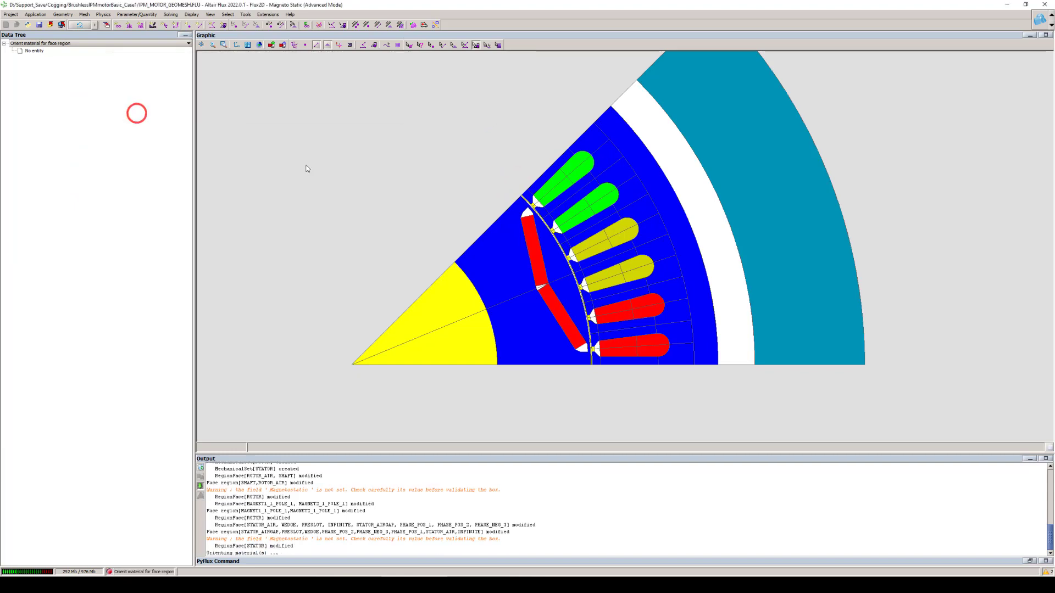
{"action": "left_click", "coordinate": [414, 202]}
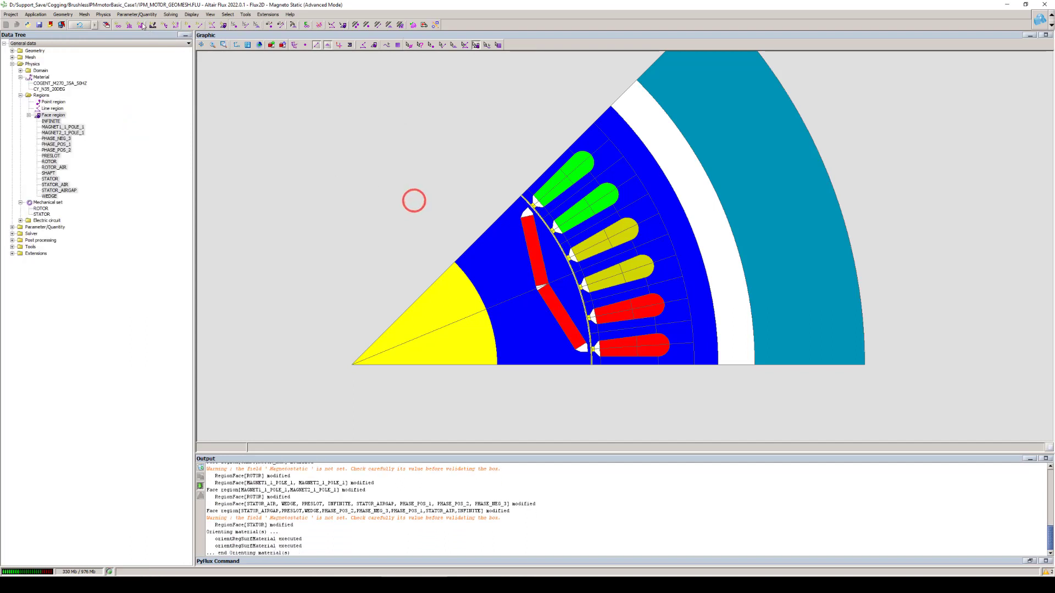
Start a new solving scenario and name it cogging
{"action": "double_click", "coordinate": [20, 235]}
{"action": "left_click", "coordinate": [51, 242]}
{"action": "double_click", "coordinate": [52, 242]}
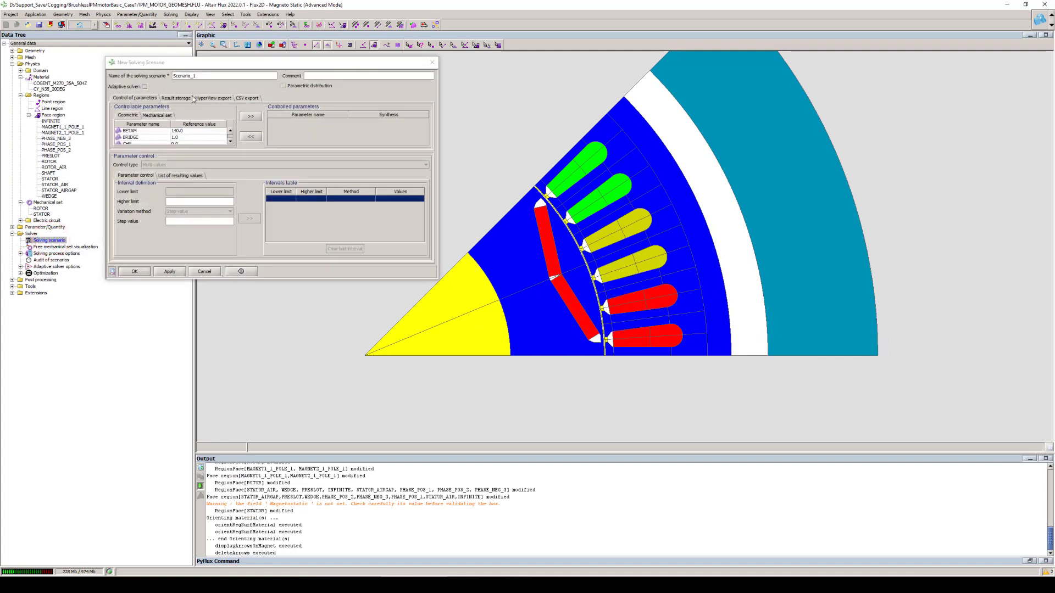
{"action": "double_click", "coordinate": [200, 76]}
{"action": "type", "text": "cogging"}
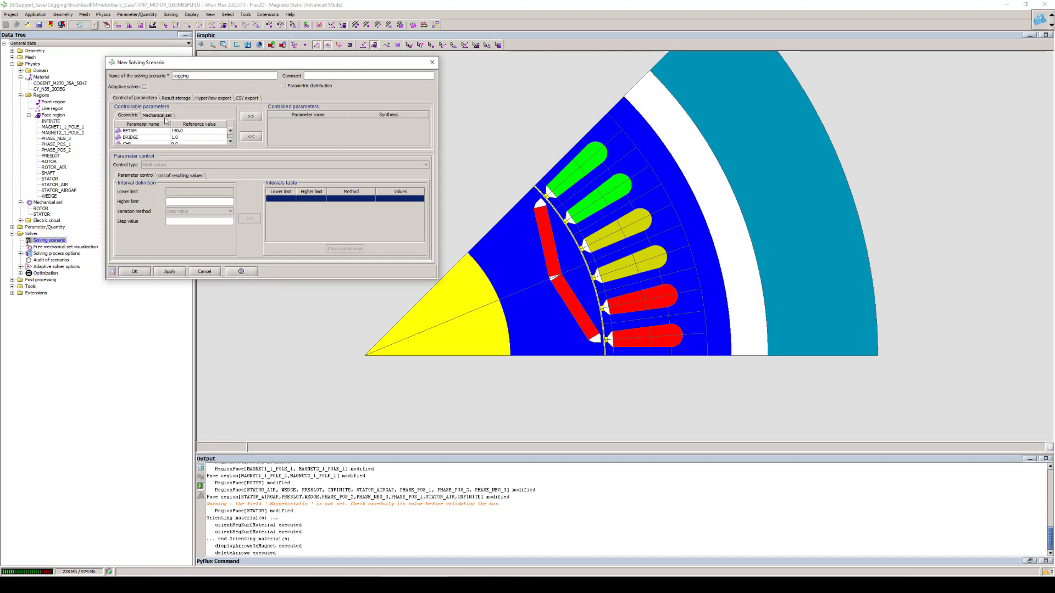
Add the ROTOR mechanical set's ANGPOS_ROTOR to the scenario's controlled parameters and enable parametric distribution
{"action": "left_click", "coordinate": [163, 116]}
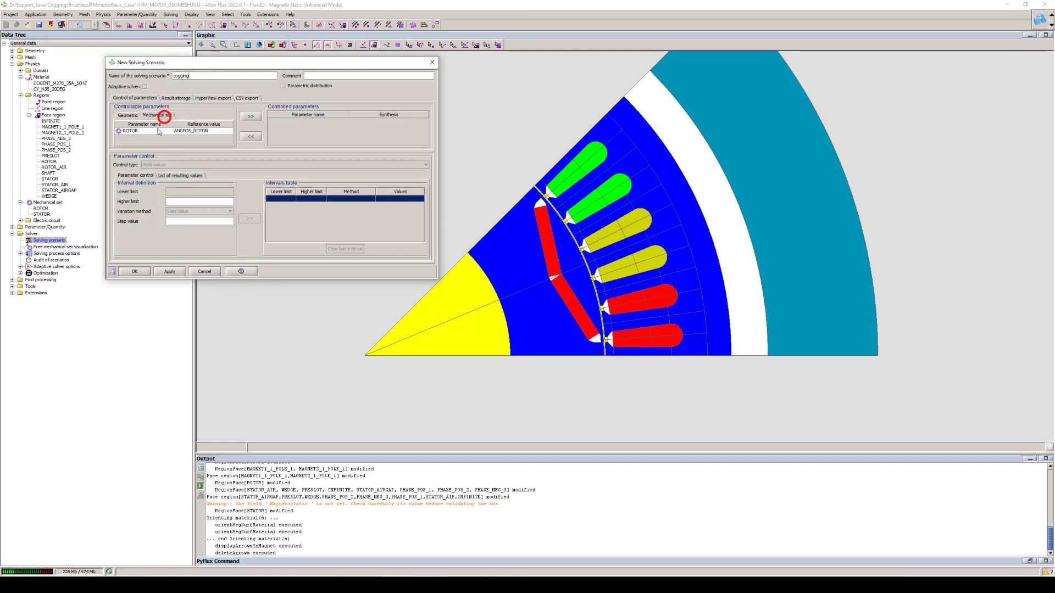
{"action": "left_click", "coordinate": [153, 132]}
{"action": "left_click", "coordinate": [250, 117]}
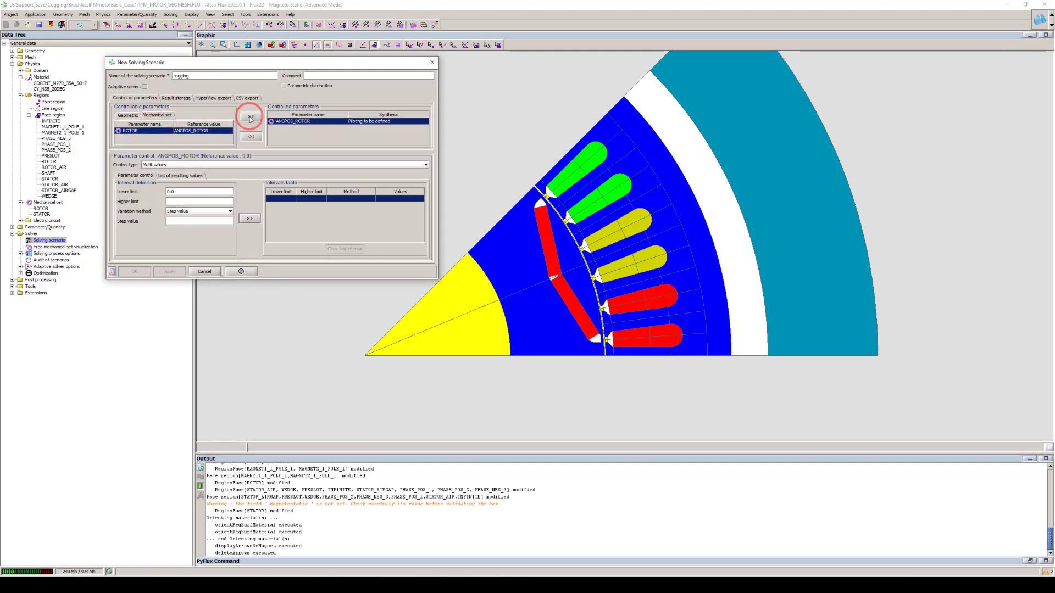
{"action": "left_click", "coordinate": [284, 86]}
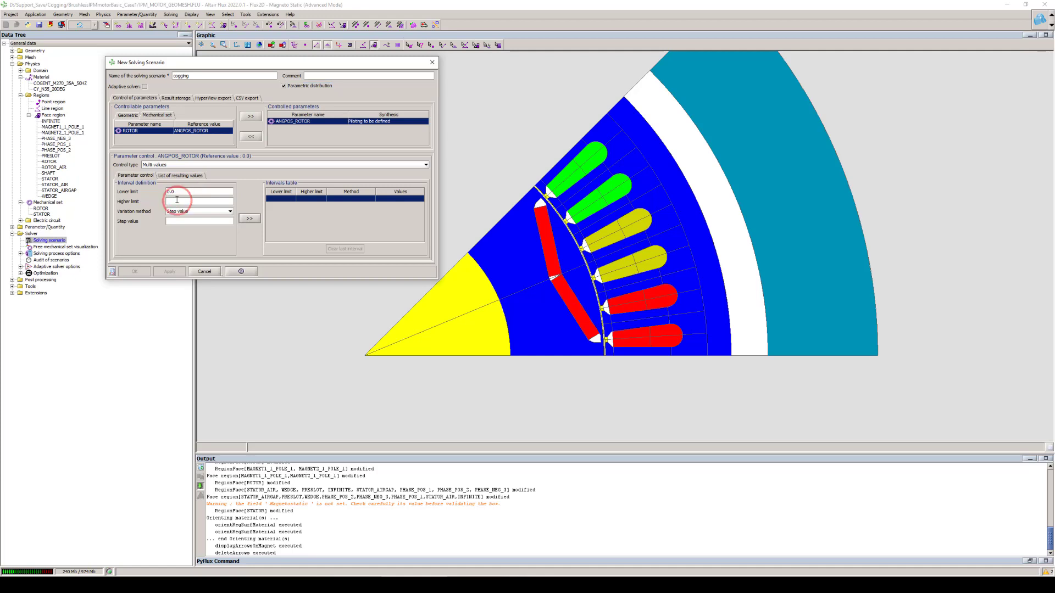
Define the rotor position interval from 0.0 to 7.5 with the linear step number method and 41 steps, and validate the scenario
{"action": "type", "text": ".5"}
{"action": "left_click", "coordinate": [188, 211]}
{"action": "left_click", "coordinate": [189, 226]}
{"action": "left_click", "coordinate": [184, 219]}
{"action": "type", "text": "41"}
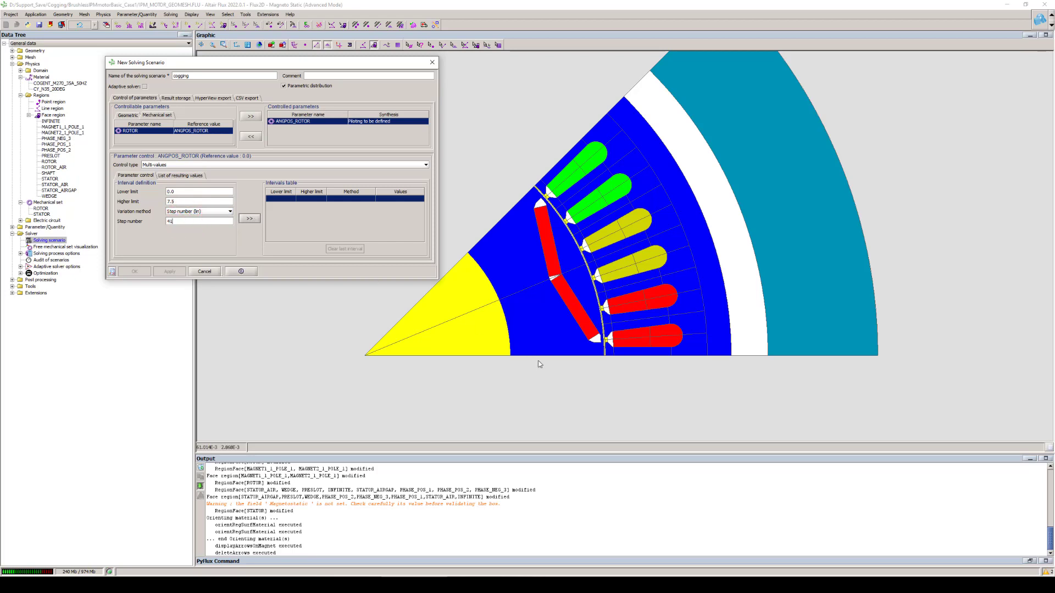
{"action": "left_click", "coordinate": [250, 218]}
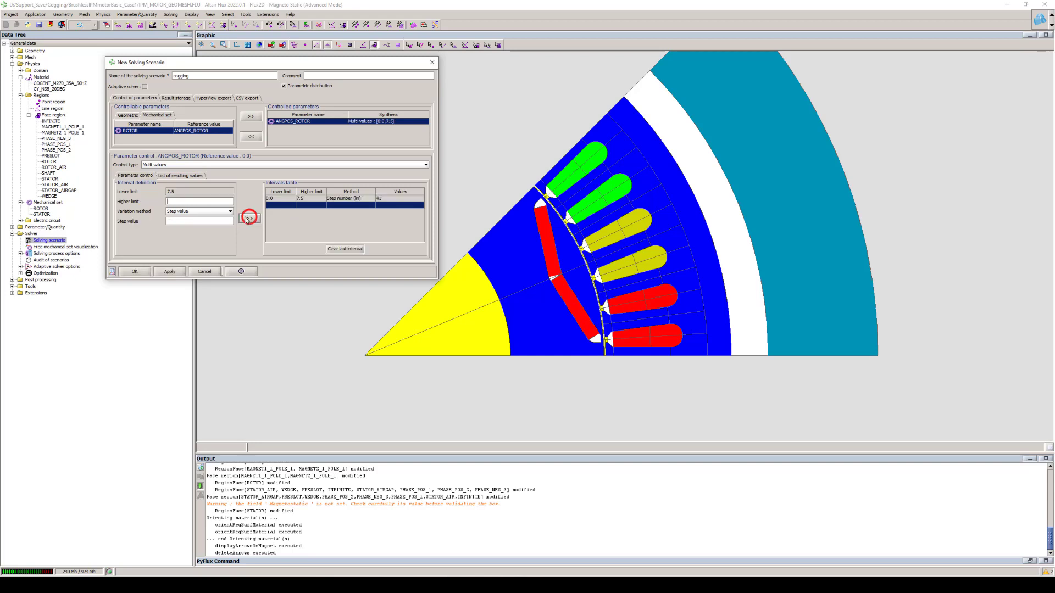
{"action": "left_click", "coordinate": [134, 272]}
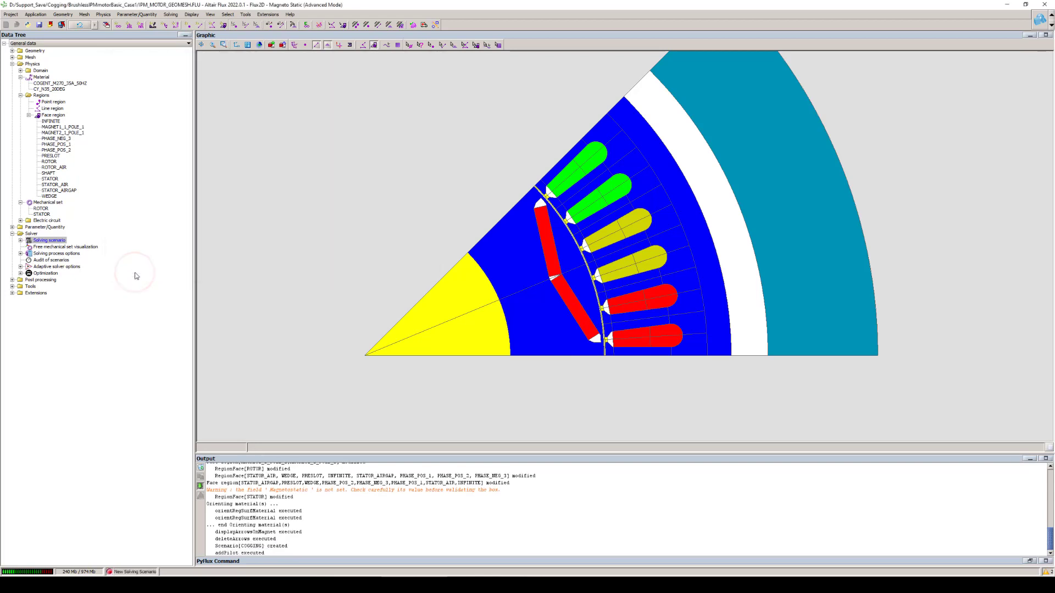
Solve the COGGING scenario, saving the project as cogging_2d_ref.FLU
{"action": "left_click", "coordinate": [21, 241]}
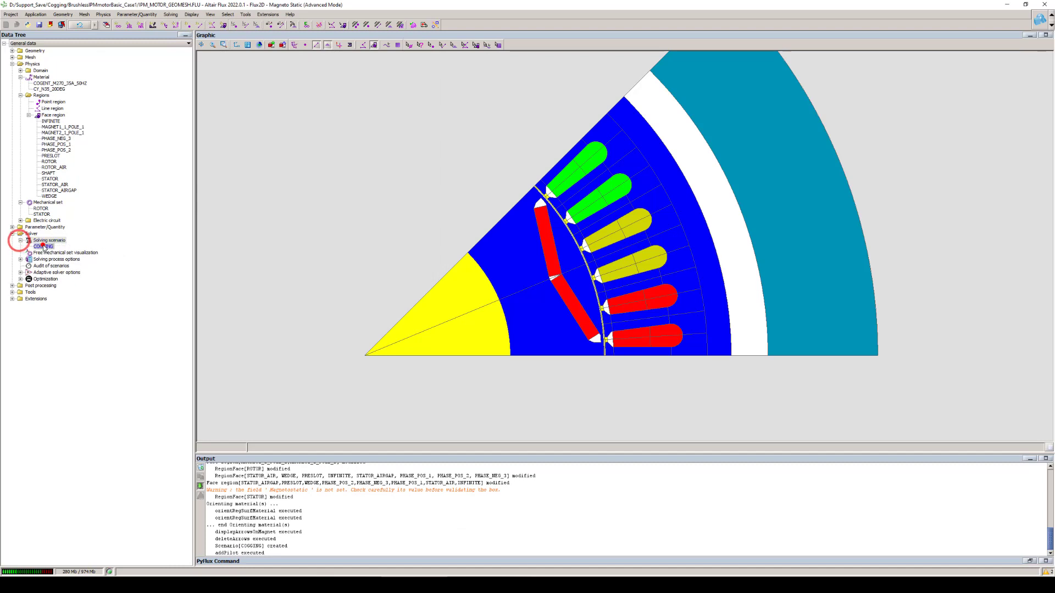
{"action": "right_click", "coordinate": [39, 246]}
{"action": "left_click", "coordinate": [62, 270]}
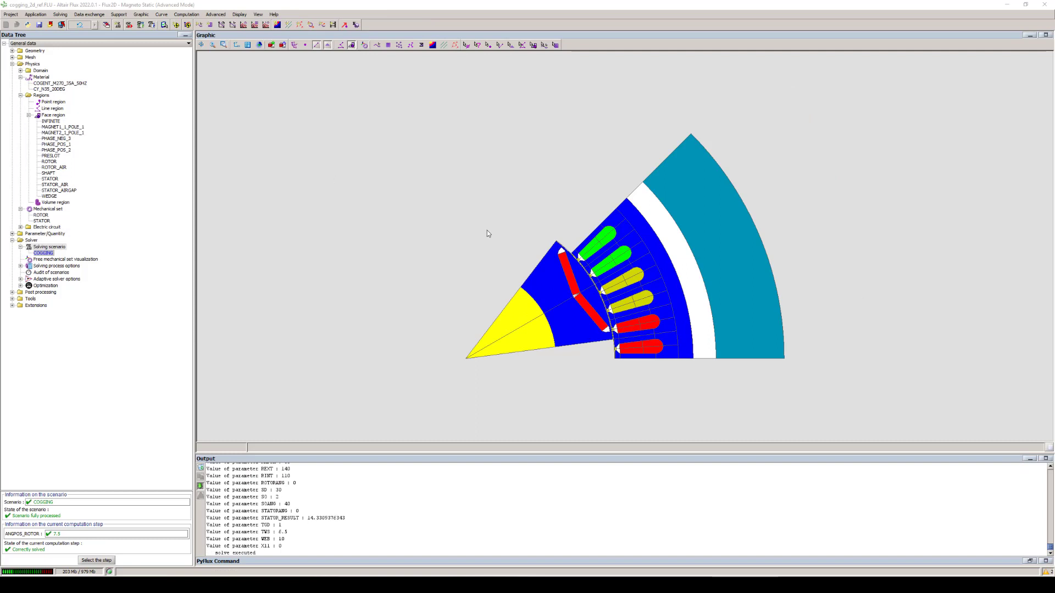
Create a 2D I/O parameter curve named cogging plotting the ROTOR mechanical set's magnetic torque against ANGPOS_ROTOR
{"action": "right_click_drag", "start_coordinate": [462, 228], "coordinate": [440, 194]}
{"action": "scroll", "coordinate": [441, 193], "scroll_direction": "up", "scroll_amount": 5}
{"action": "right_click_drag", "start_coordinate": [326, 122], "coordinate": [332, 141]}
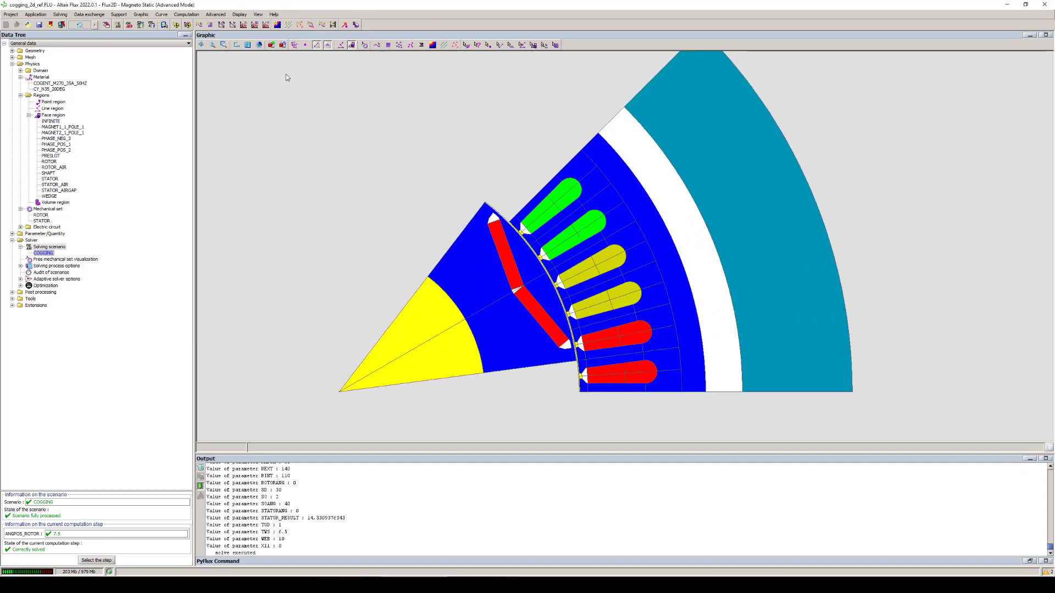
{"action": "left_click", "coordinate": [221, 24]}
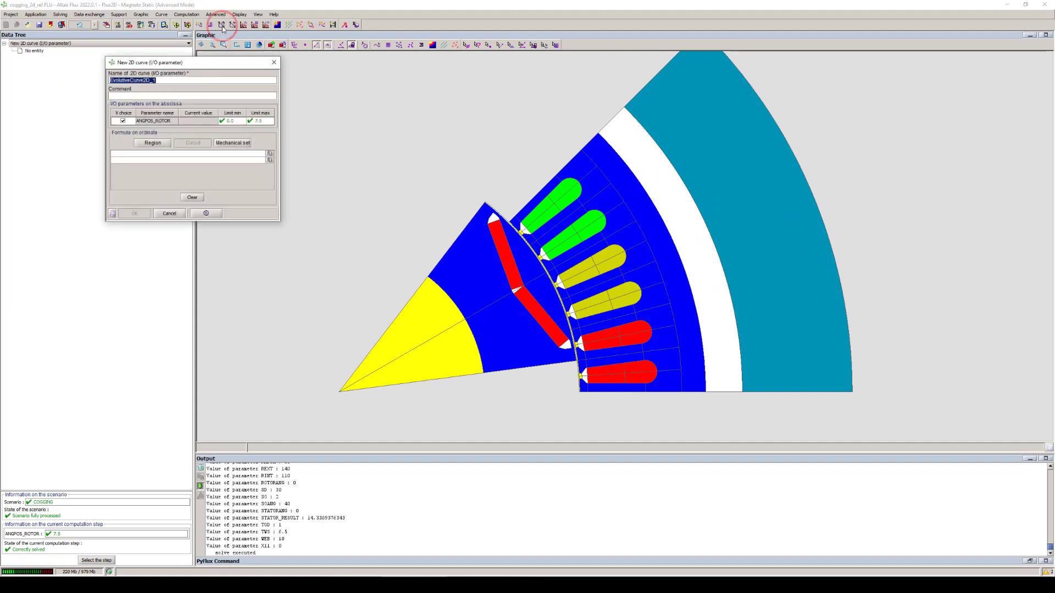
{"action": "type", "text": "cogging"}
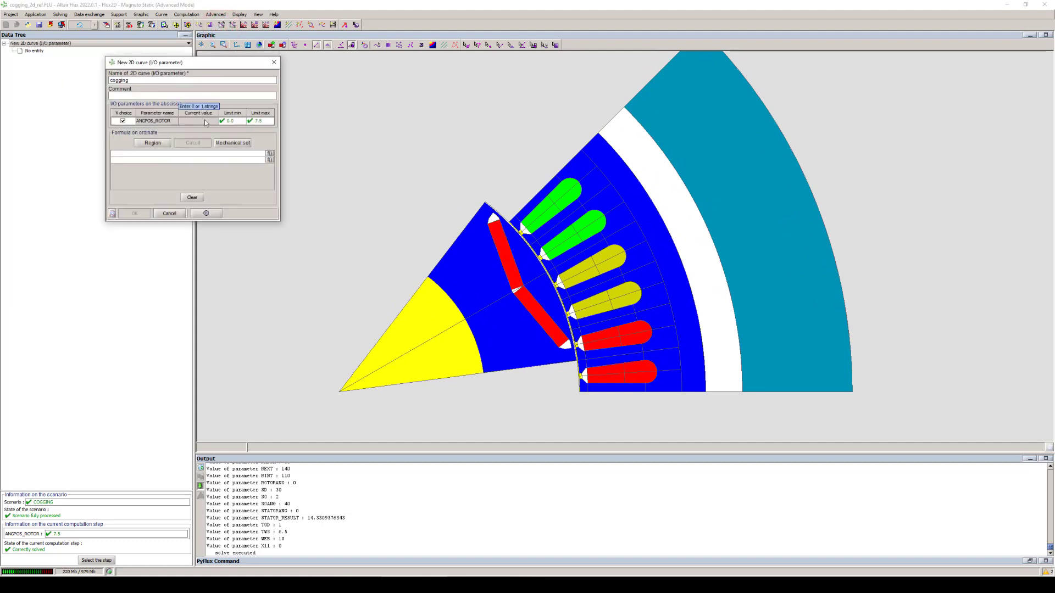
{"action": "left_click", "coordinate": [226, 144]}
{"action": "left_click", "coordinate": [419, 267]}
{"action": "left_click", "coordinate": [423, 386]}
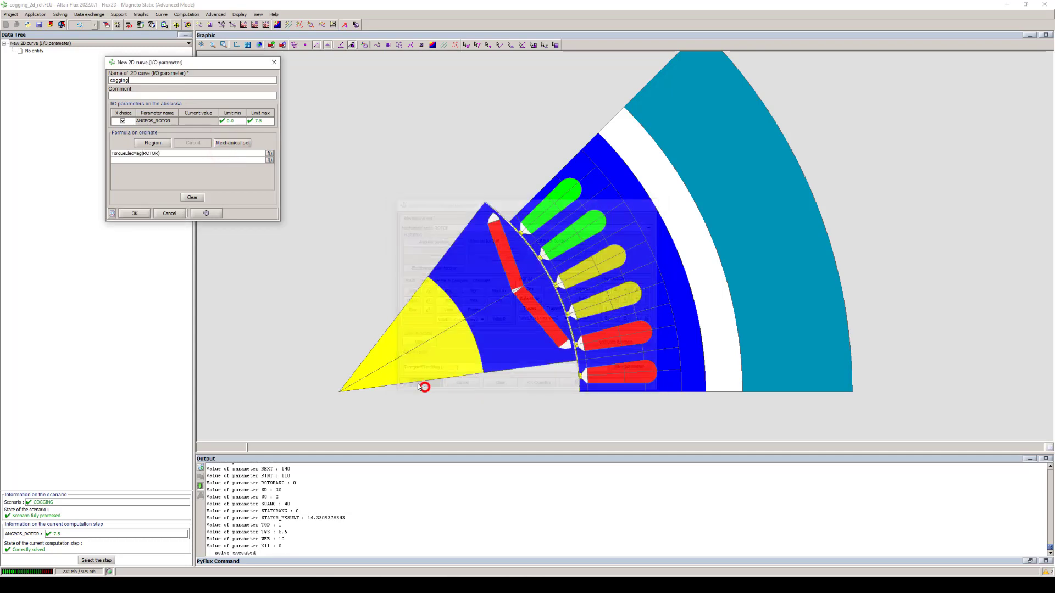
{"action": "left_click", "coordinate": [135, 213]}
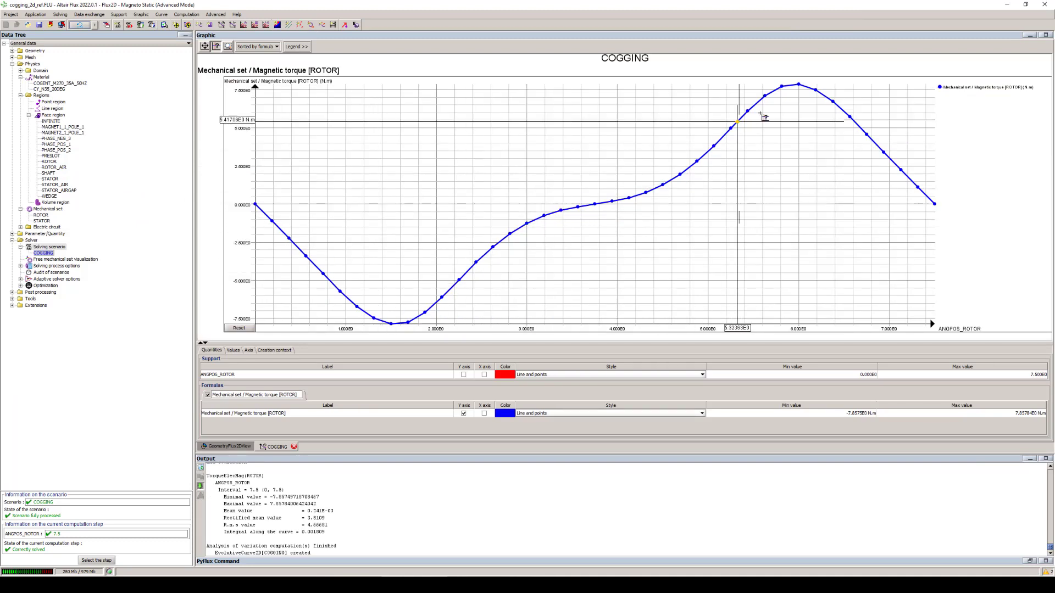
Run a spectrum analysis (FFT) of the cogging torque curve over the full period with 15 harmonics
{"action": "right_click", "coordinate": [279, 449]}
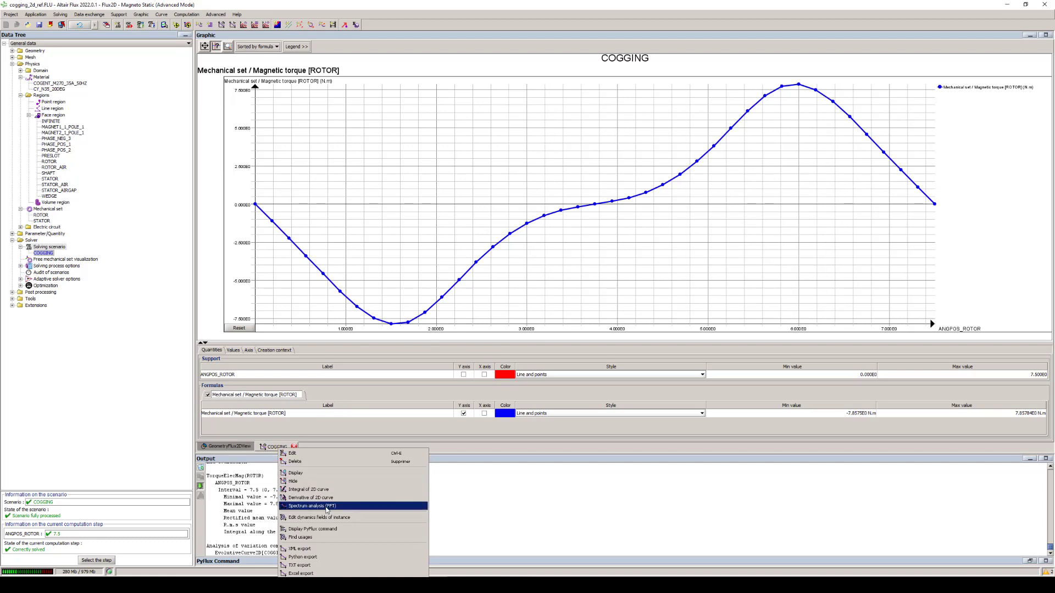
{"action": "left_click", "coordinate": [346, 507]}
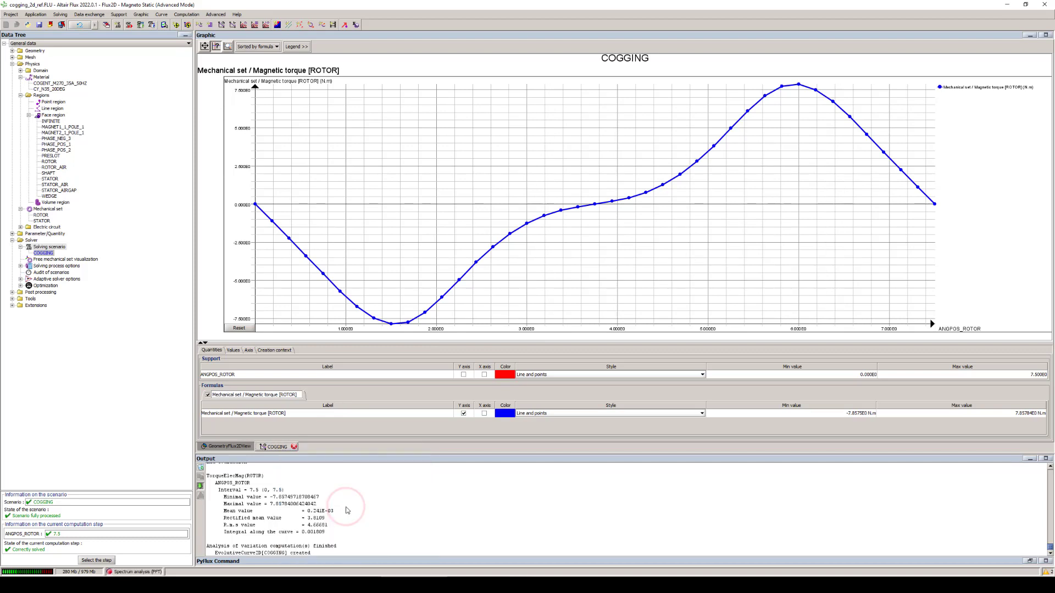
{"action": "left_click", "coordinate": [148, 141]}
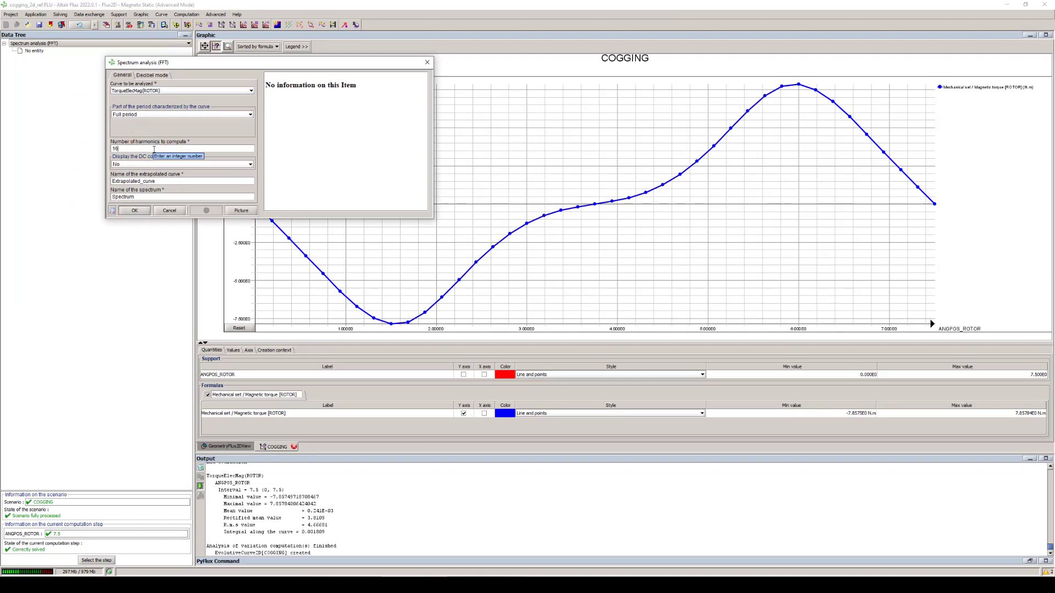
{"action": "left_click", "coordinate": [137, 211]}
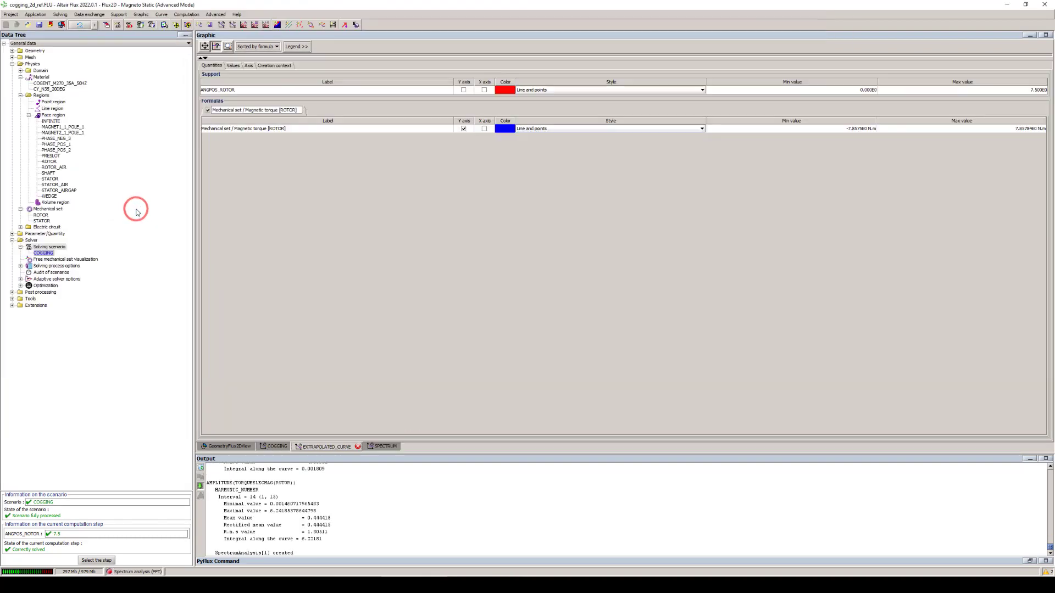
Show only the Mechanical set / Magnitude plot in the SPECTRUM curve by hiding the Decibel, Phase and Frequency plots
{"action": "left_click", "coordinate": [382, 447]}
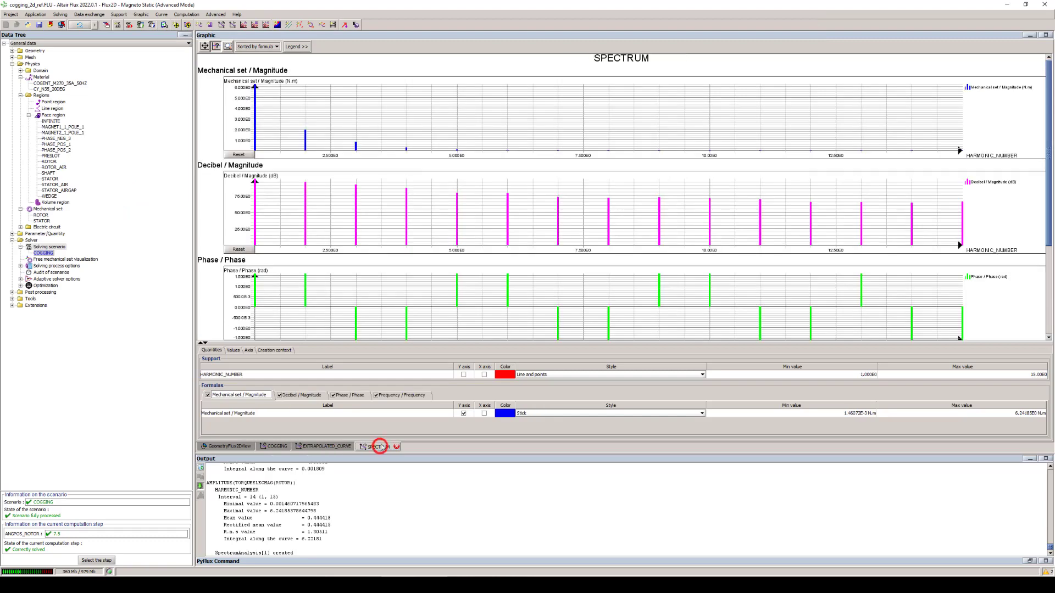
{"action": "left_click", "coordinate": [279, 395]}
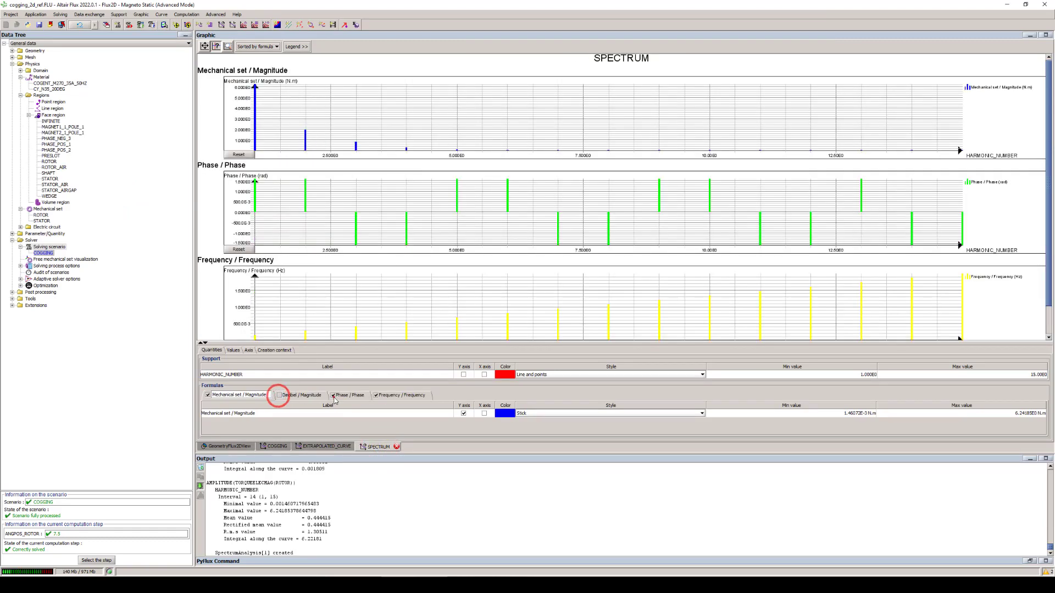
{"action": "left_click", "coordinate": [332, 395]}
{"action": "left_click", "coordinate": [375, 395]}
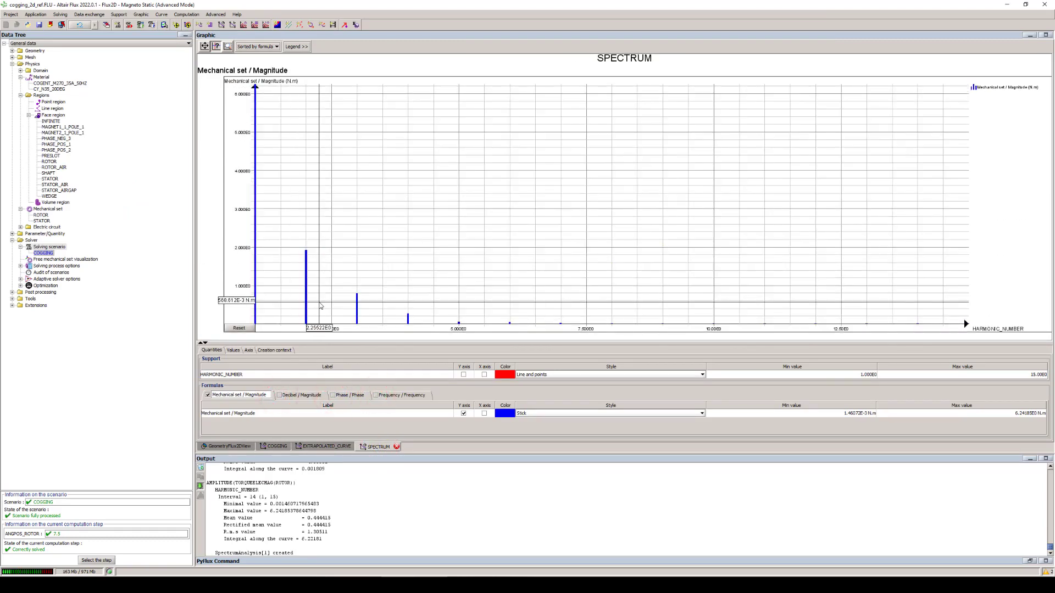
{"action": "mouse_move", "coordinate": [258, 90]}
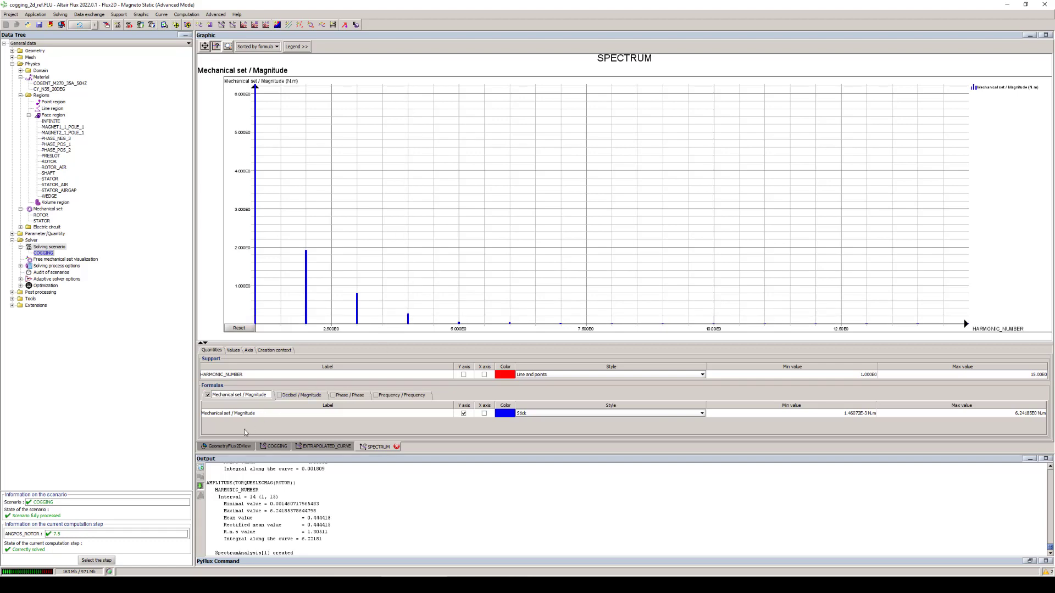
Display the mesh on the motor geometry and examine the element layers in the air gap between rotor and stator
{"action": "left_click", "coordinate": [236, 447]}
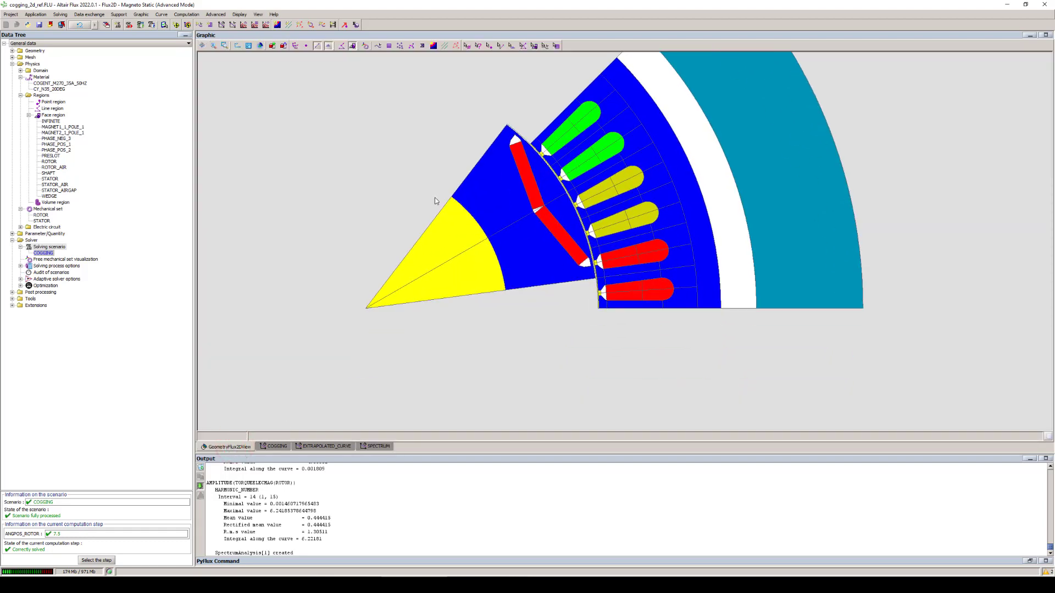
{"action": "left_click", "coordinate": [423, 46]}
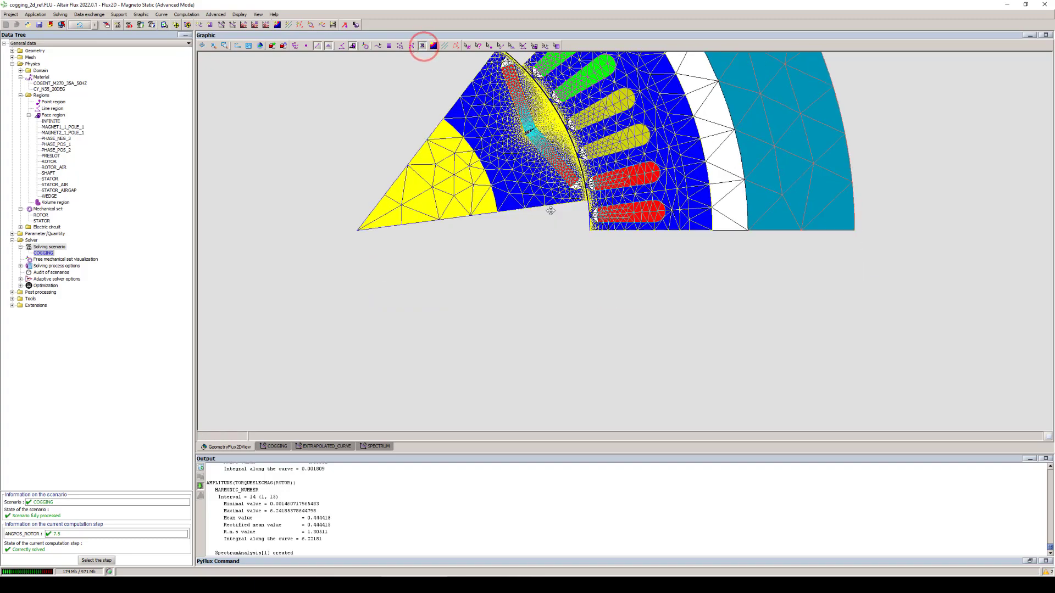
{"action": "scroll", "coordinate": [550, 209], "scroll_direction": "up", "scroll_amount": 5}
{"action": "scroll", "coordinate": [509, 237], "scroll_direction": "up", "scroll_amount": 6}
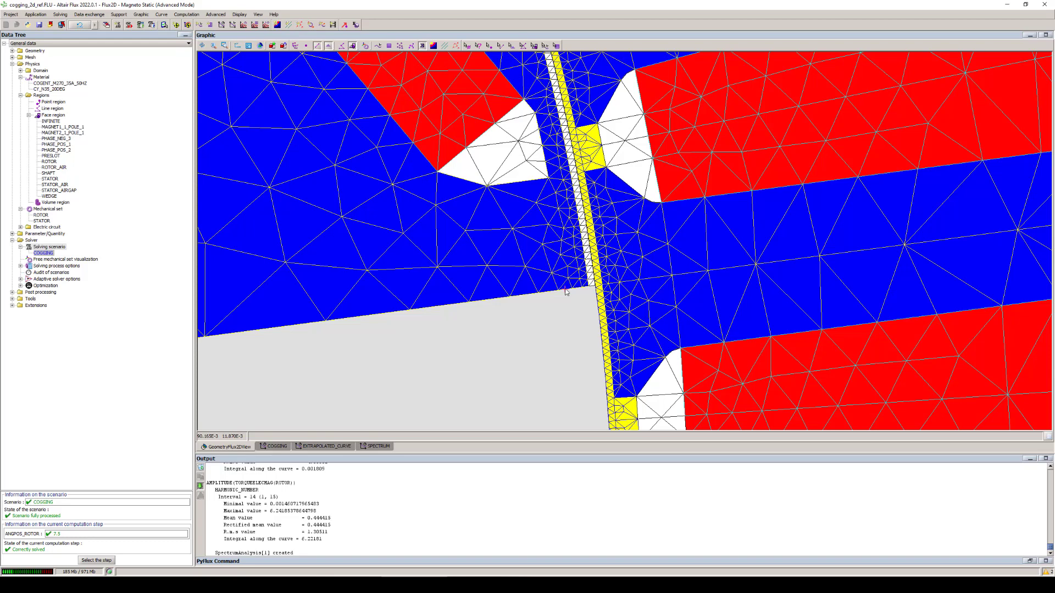
{"action": "scroll", "coordinate": [596, 273], "scroll_direction": "up", "scroll_amount": 2}
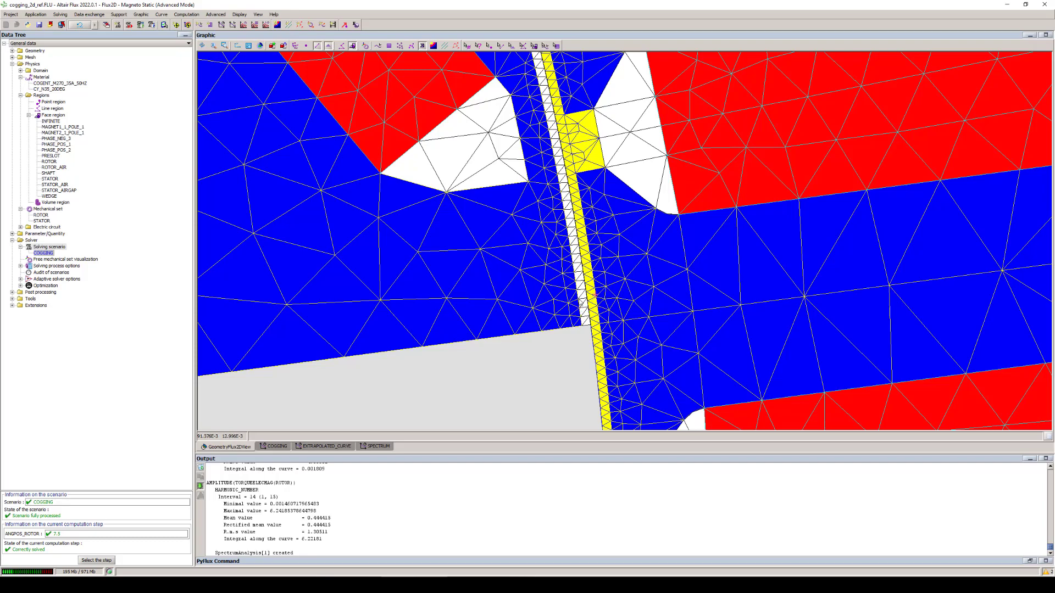
{"action": "scroll", "coordinate": [586, 295], "scroll_direction": "down", "scroll_amount": 5}
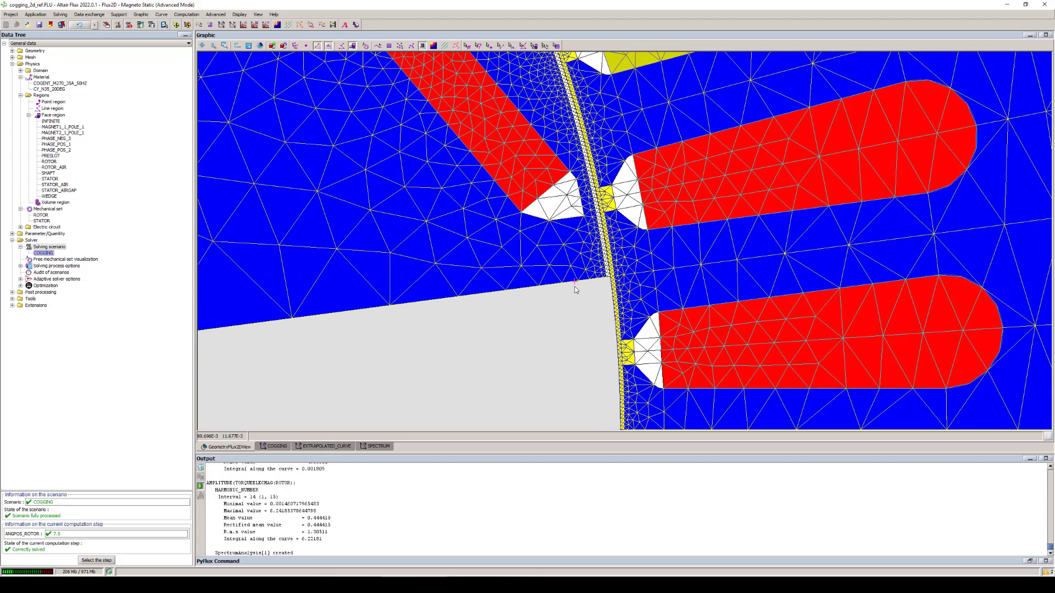
{"action": "scroll", "coordinate": [575, 290], "scroll_direction": "down", "scroll_amount": 4}
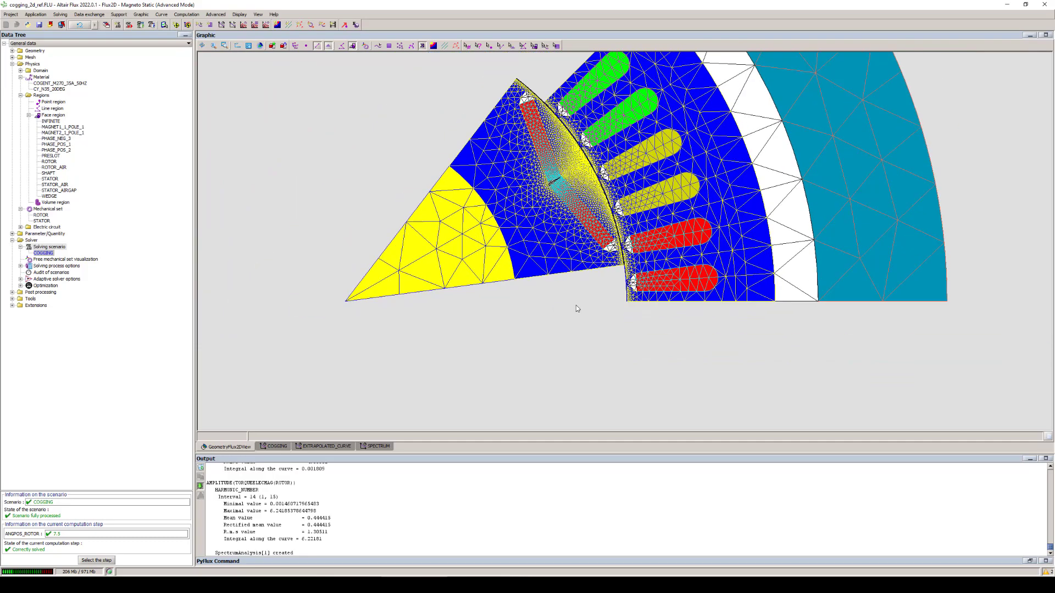
{"action": "right_click_drag", "start_coordinate": [571, 333], "coordinate": [563, 341]}
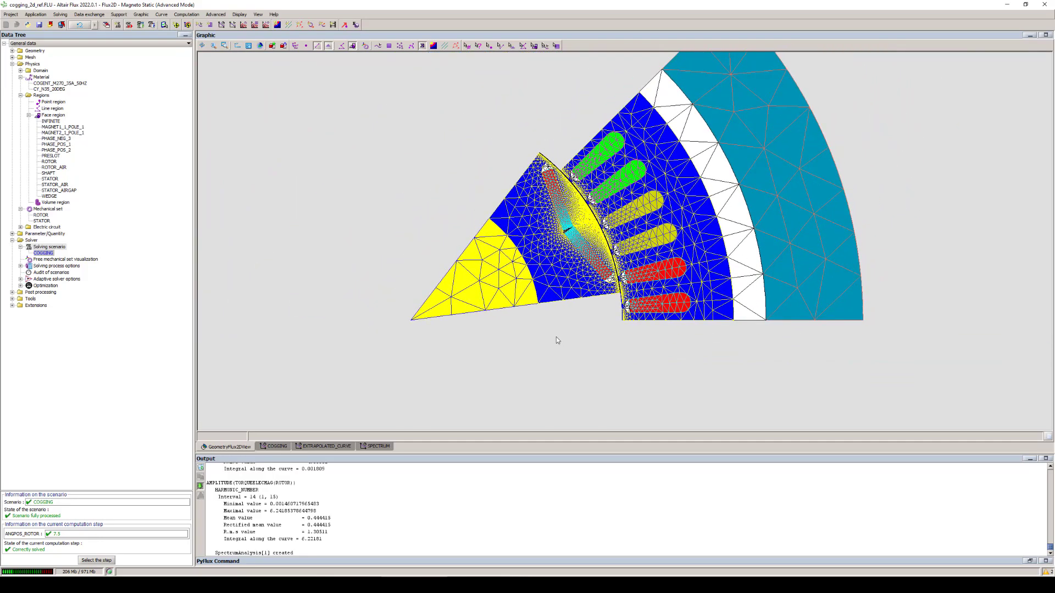
{"action": "scroll", "coordinate": [556, 338], "scroll_direction": "up", "scroll_amount": 5}
{"action": "scroll", "coordinate": [608, 314], "scroll_direction": "up", "scroll_amount": 2}
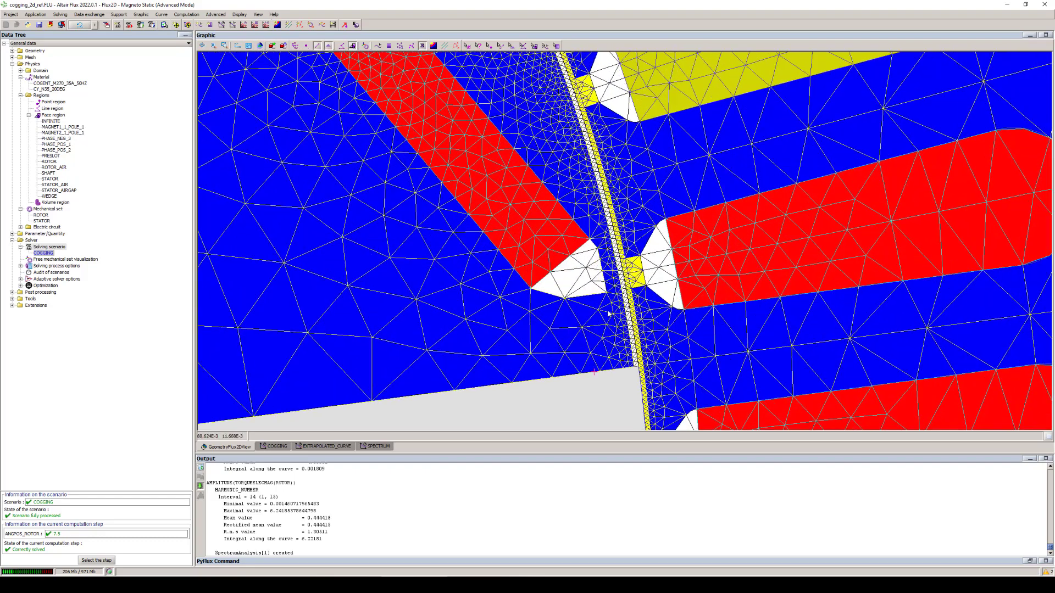
{"action": "scroll", "coordinate": [603, 322], "scroll_direction": "down", "scroll_amount": 5}
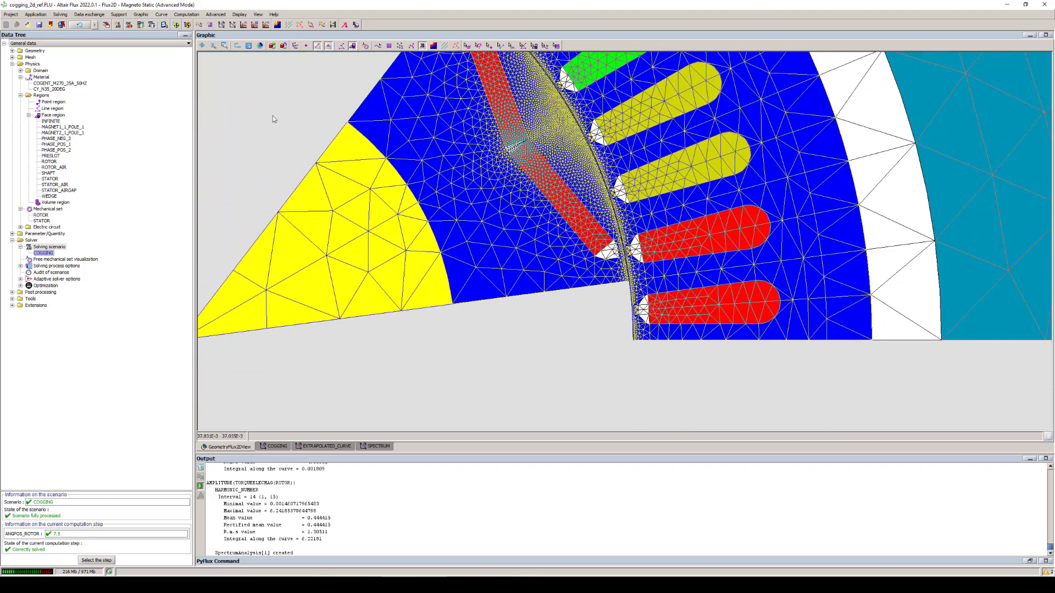
Delete all results and open the geometry in the Sketcher, accepting deletion of the mesh
{"action": "left_click", "coordinate": [141, 25]}
{"action": "left_click", "coordinate": [133, 91]}
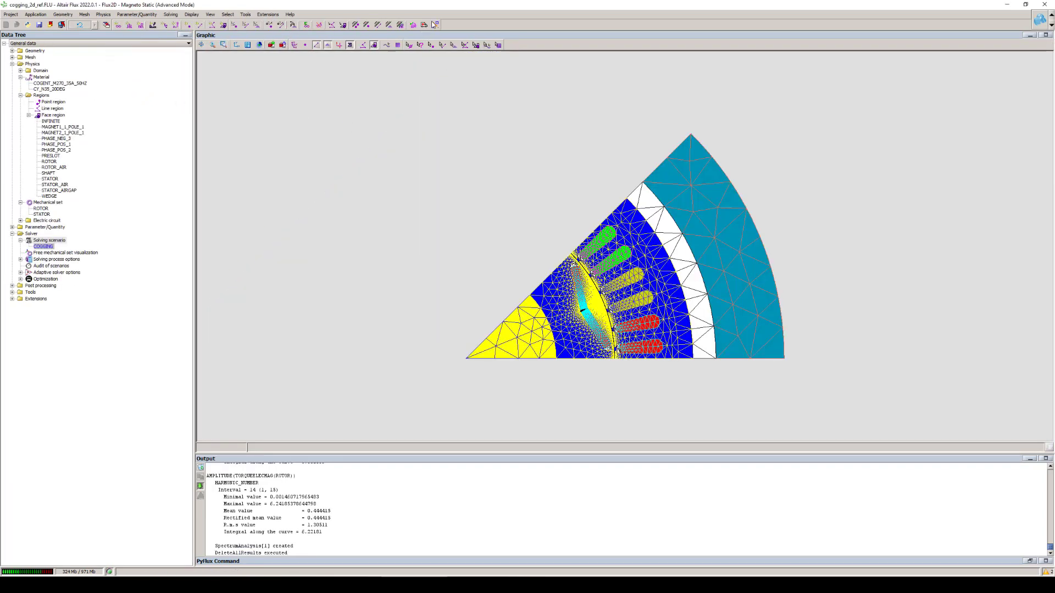
{"action": "left_click", "coordinate": [435, 25]}
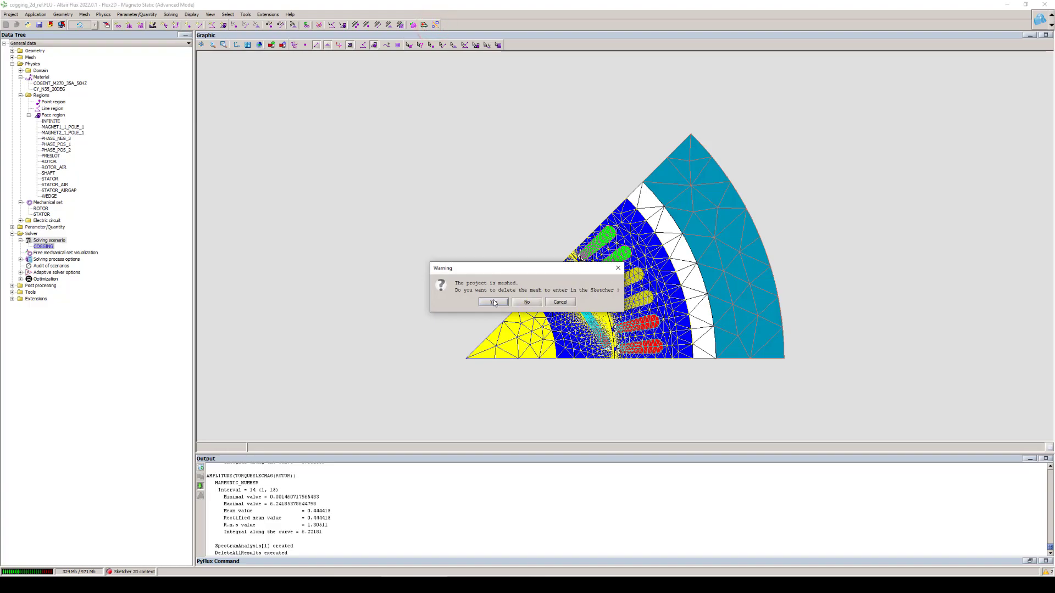
{"action": "left_click", "coordinate": [493, 302]}
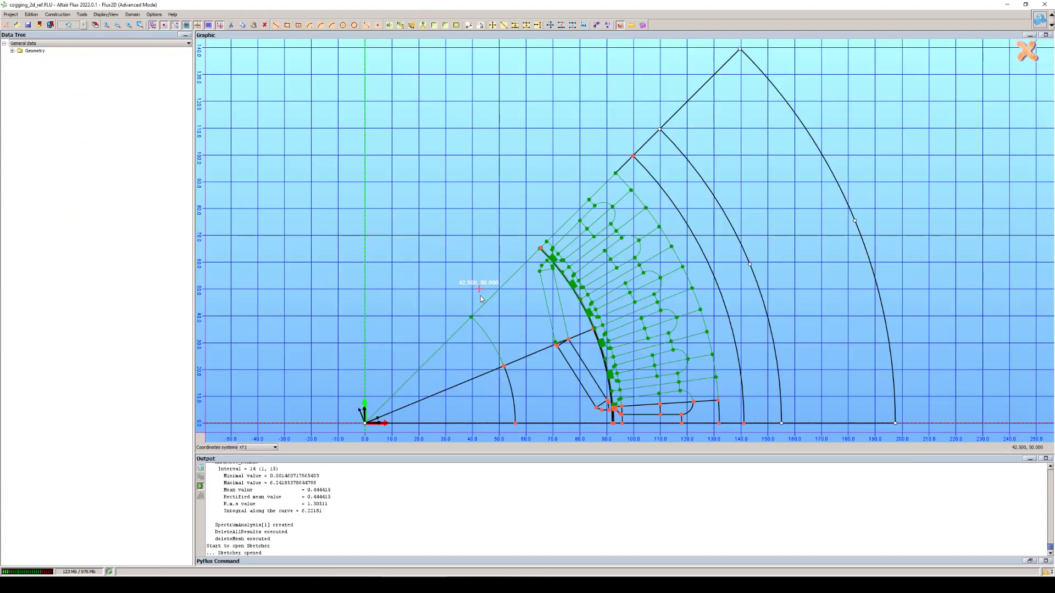
Delete the middle air-gap point on the horizontal axis and redraw the line joining the rotor and stator edge points
{"action": "scroll", "coordinate": [626, 389], "scroll_direction": "up", "scroll_amount": 9}
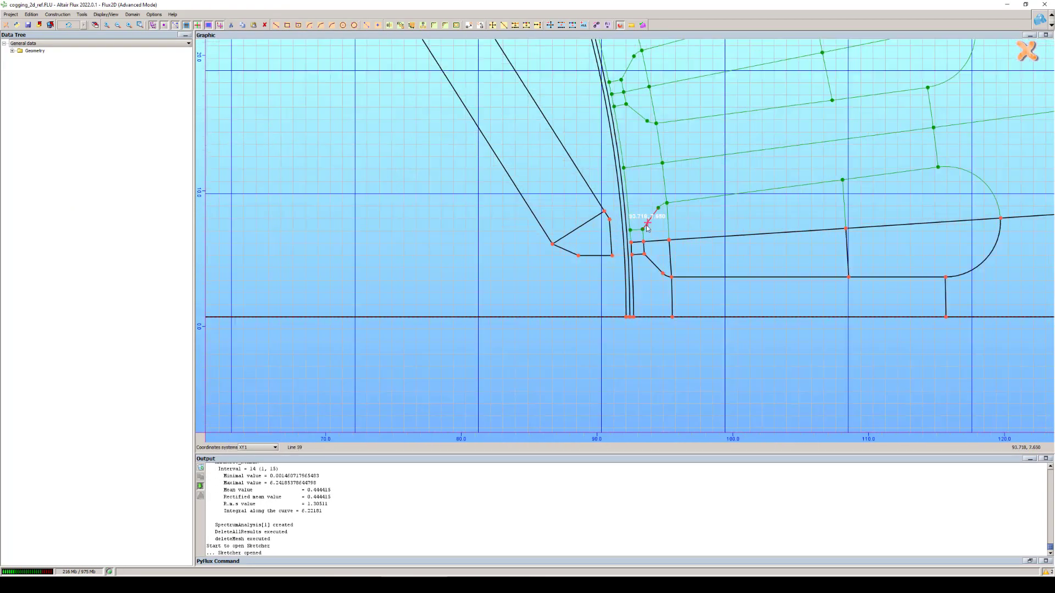
{"action": "left_click", "coordinate": [633, 360]}
{"action": "key", "text": "Delete"}
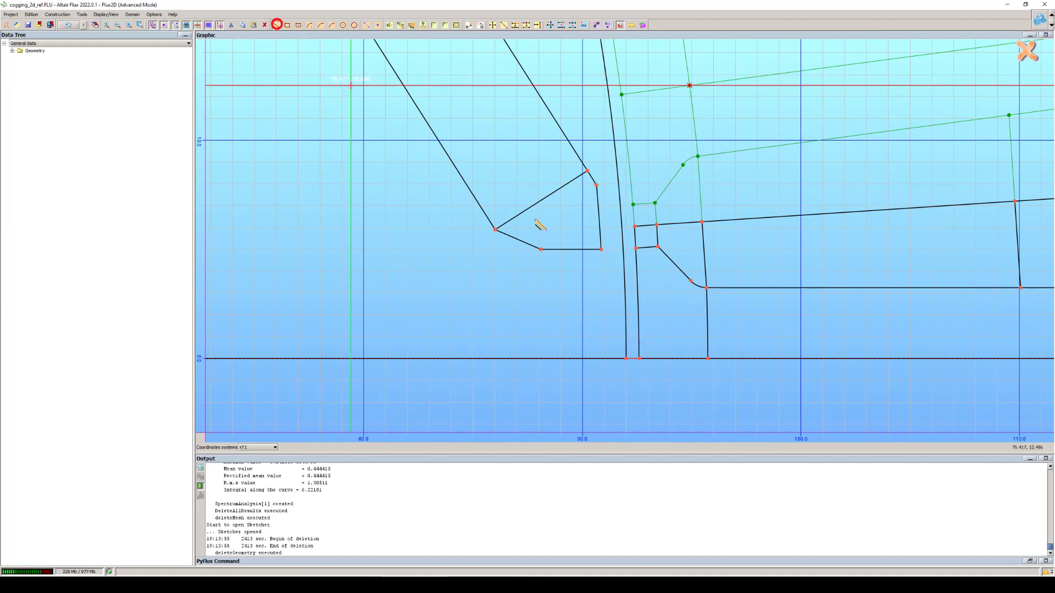
{"action": "left_click", "coordinate": [625, 359]}
{"action": "left_click", "coordinate": [638, 359]}
Delete the middle air-gap point on the 45° symmetry edge and redraw the line joining the rotor and stator edge points
{"action": "scroll", "coordinate": [636, 272], "scroll_direction": "down", "scroll_amount": 5}
{"action": "right_click_drag", "start_coordinate": [634, 251], "coordinate": [676, 431]}
{"action": "scroll", "coordinate": [532, 196], "scroll_direction": "up", "scroll_amount": 5}
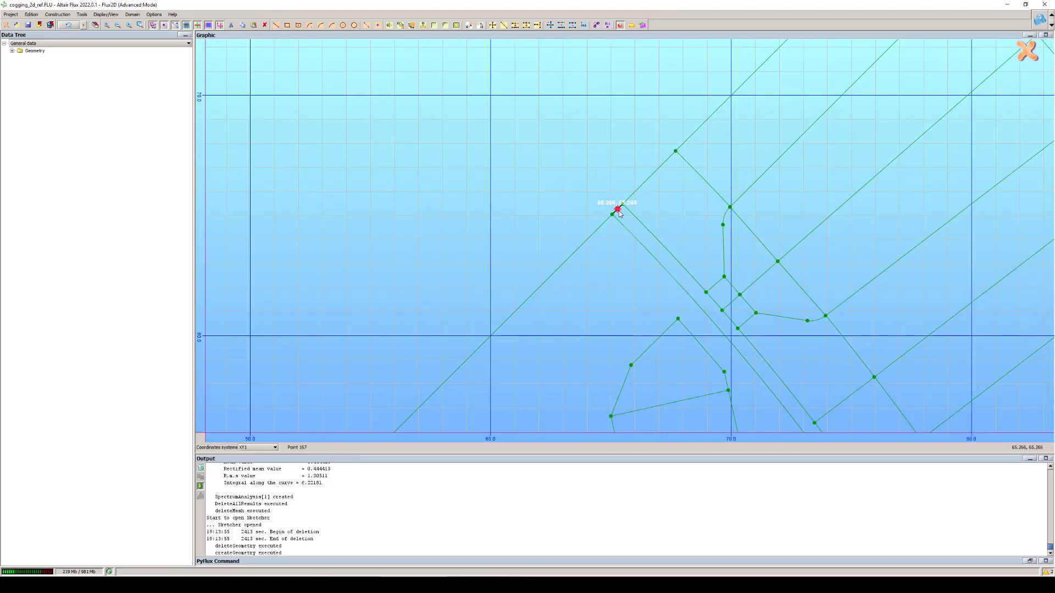
{"action": "scroll", "coordinate": [619, 214], "scroll_direction": "up", "scroll_amount": 3}
{"action": "left_click", "coordinate": [618, 209]}
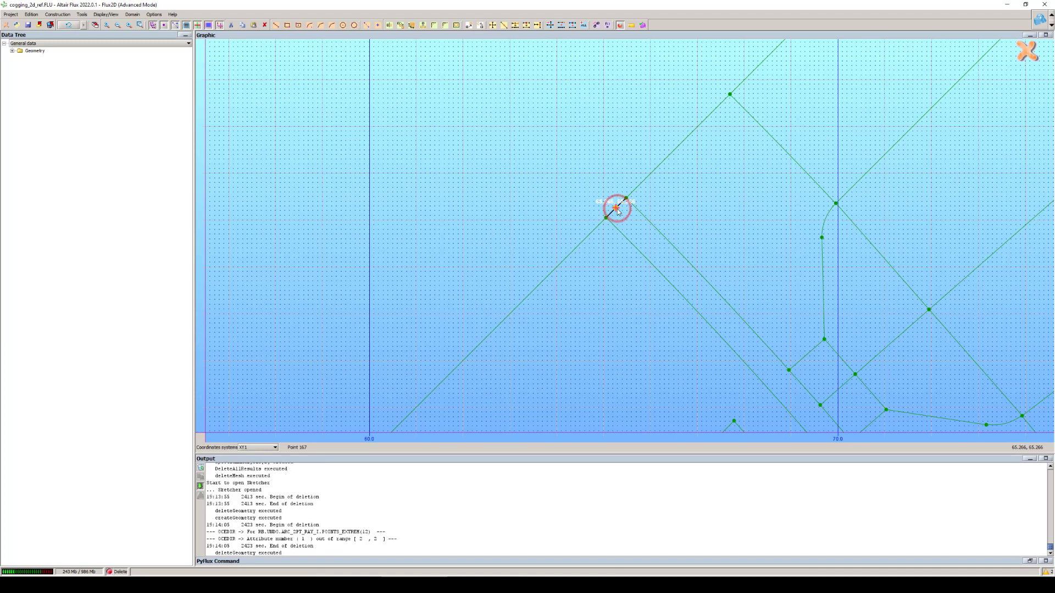
{"action": "left_click", "coordinate": [276, 25]}
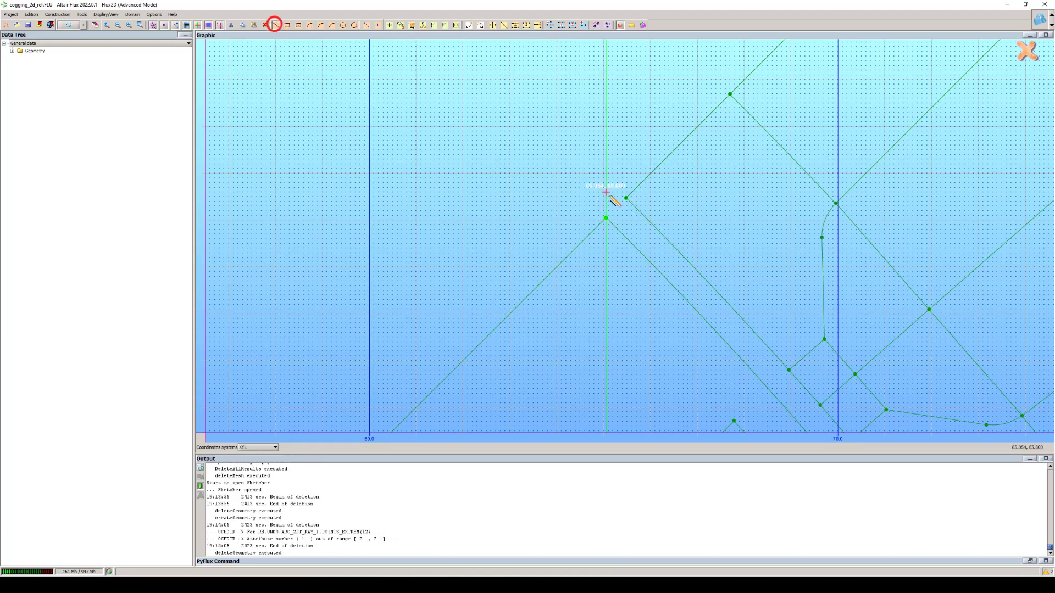
{"action": "left_click", "coordinate": [605, 218]}
{"action": "left_click", "coordinate": [626, 198]}
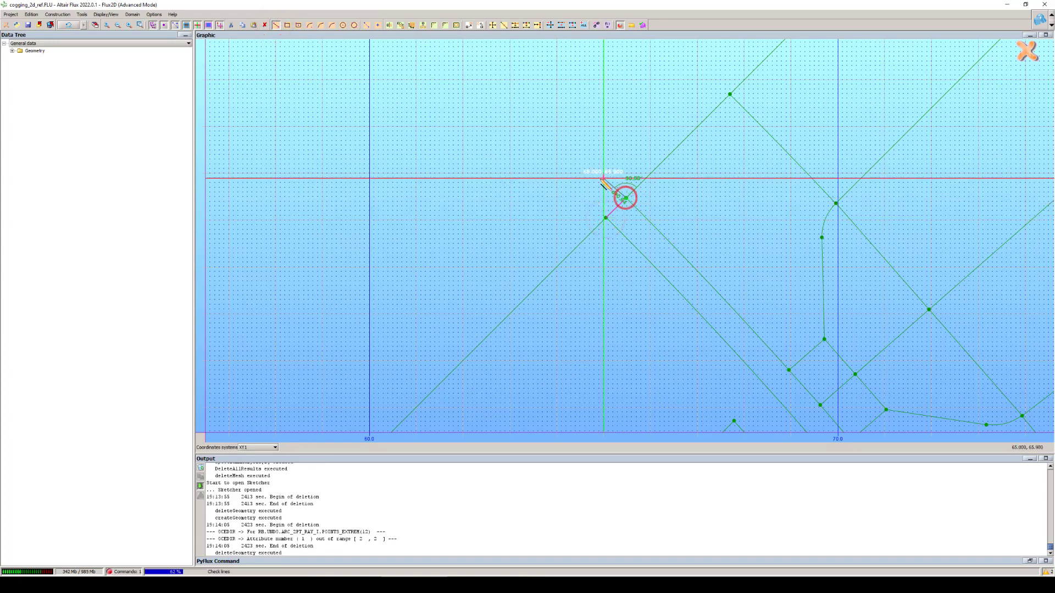
{"action": "scroll", "coordinate": [531, 159], "scroll_direction": "down", "scroll_amount": 3}
{"action": "key", "text": "Escape"}
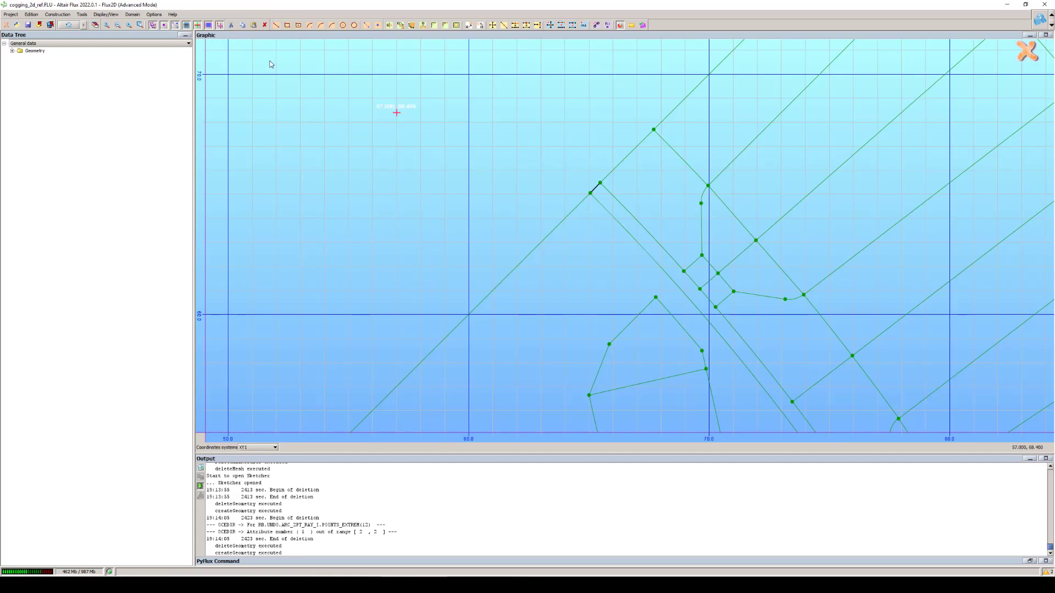
Draw an arc centred on the origin through the air gap, radius about 92.18, from the horizontal axis to the 45° edge
{"action": "left_click", "coordinate": [309, 25]}
{"action": "scroll", "coordinate": [420, 275], "scroll_direction": "down", "scroll_amount": 5}
{"action": "right_click_drag", "start_coordinate": [629, 204], "coordinate": [585, 150]}
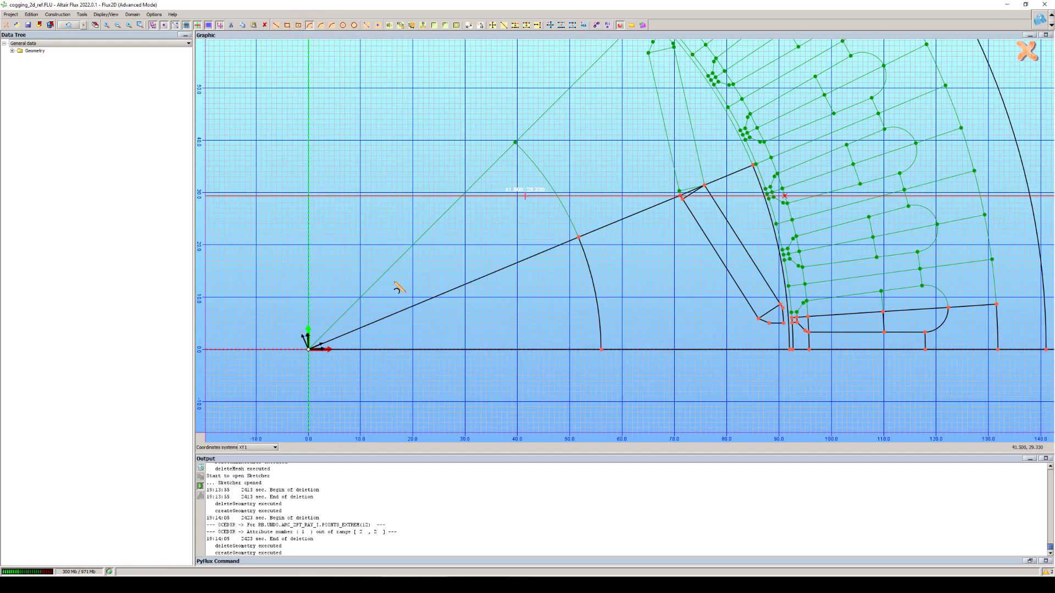
{"action": "left_click", "coordinate": [308, 350]}
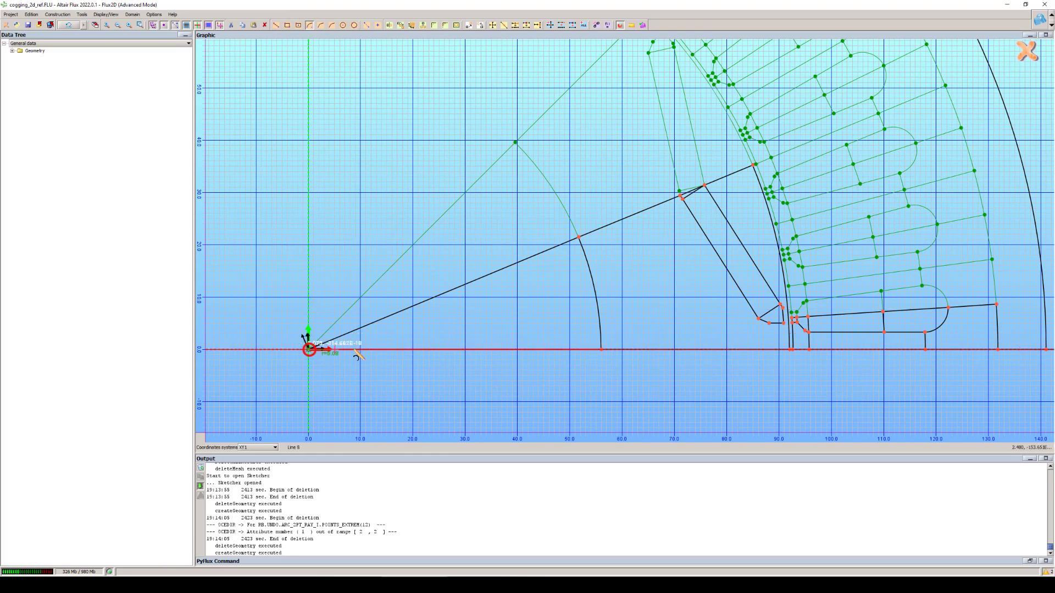
{"action": "right_click_drag", "start_coordinate": [780, 340], "coordinate": [678, 293]}
{"action": "scroll", "coordinate": [697, 302], "scroll_direction": "up", "scroll_amount": 5}
{"action": "scroll", "coordinate": [699, 311], "scroll_direction": "up", "scroll_amount": 10}
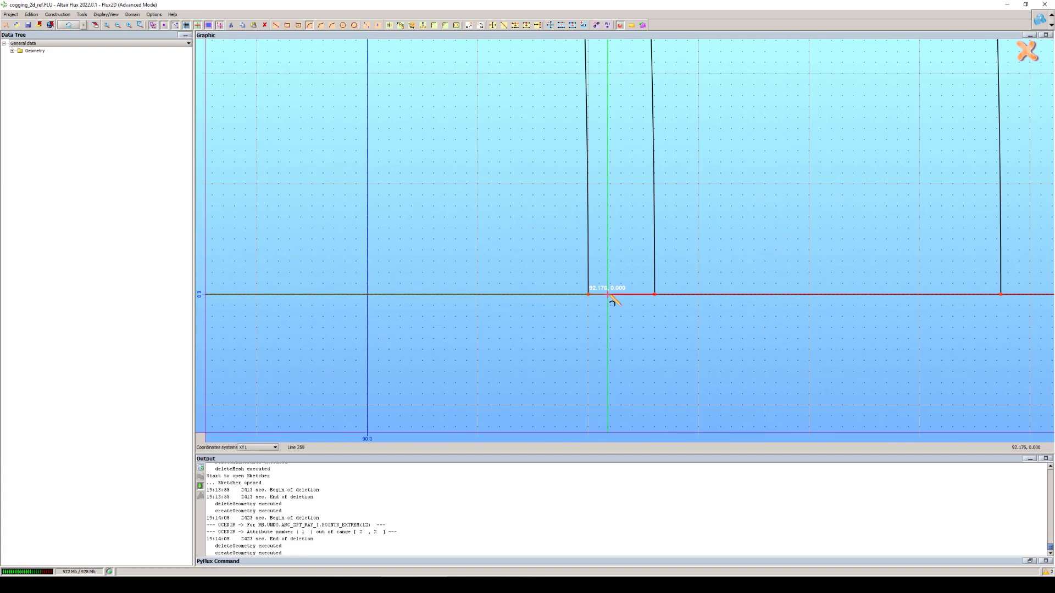
{"action": "scroll", "coordinate": [619, 248], "scroll_direction": "down", "scroll_amount": 8}
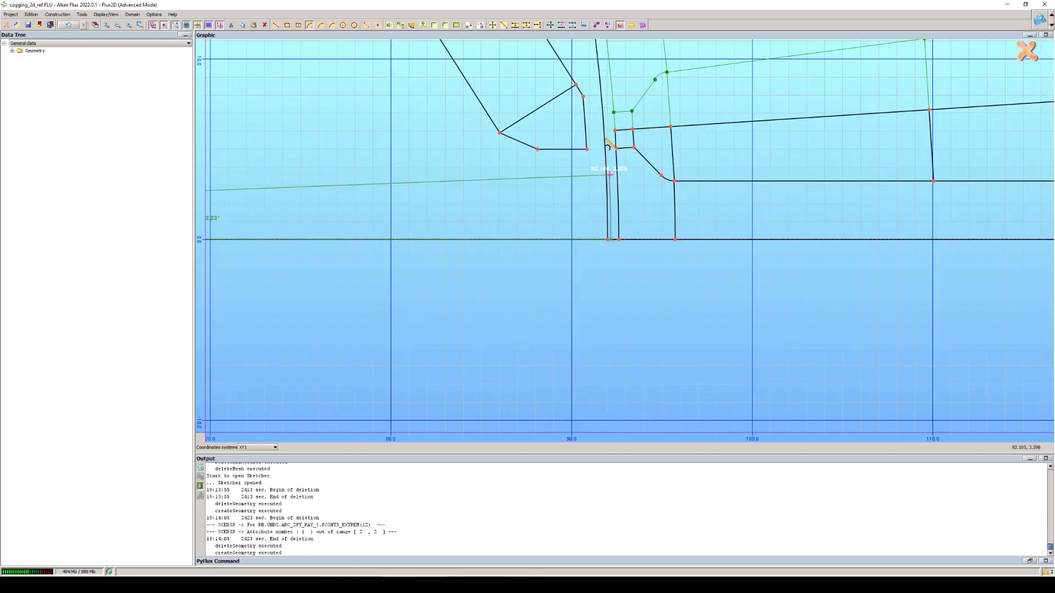
{"action": "right_click_drag", "start_coordinate": [651, 307], "coordinate": [660, 358]}
{"action": "right_click_drag", "start_coordinate": [580, 90], "coordinate": [666, 380]}
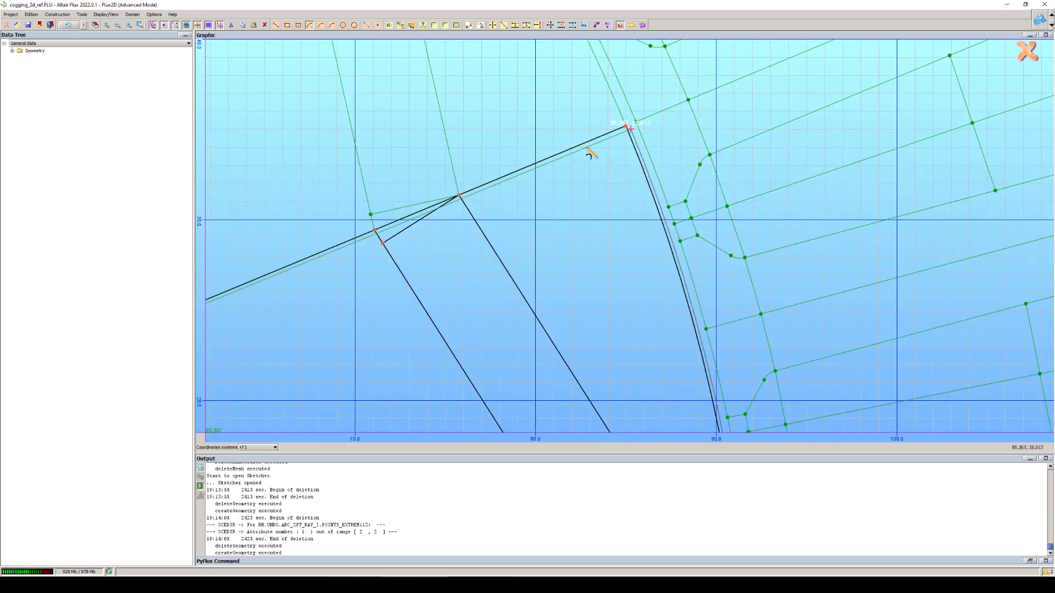
{"action": "right_click_drag", "start_coordinate": [587, 147], "coordinate": [644, 389]}
{"action": "right_click_drag", "start_coordinate": [553, 113], "coordinate": [742, 365]}
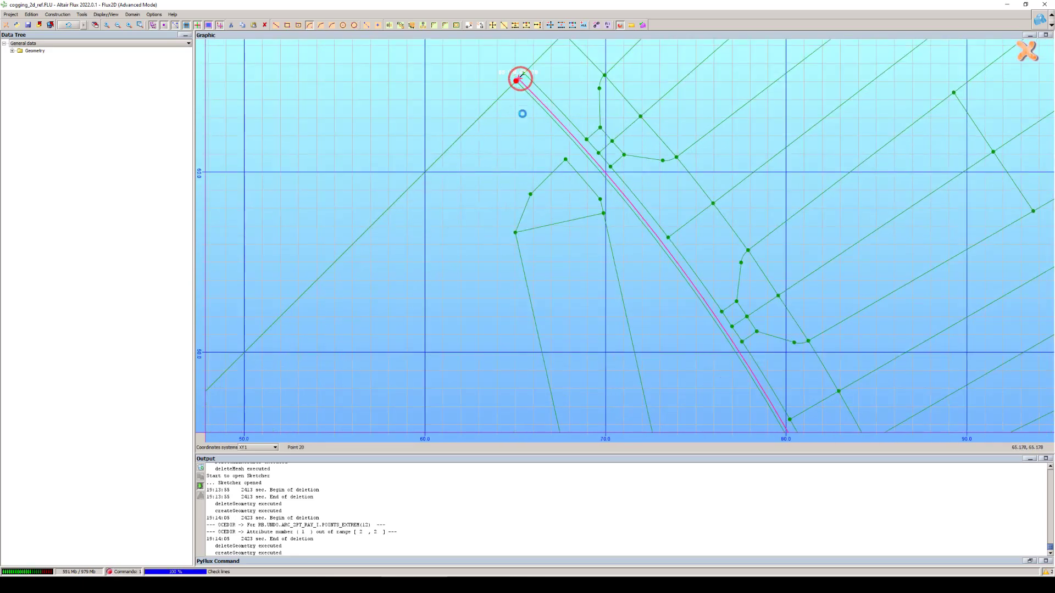
{"action": "left_click", "coordinate": [517, 81]}
Draw a second origin-centred air-gap arc between the first arc and the stator edge, from the horizontal axis to the 45° edge
{"action": "scroll", "coordinate": [639, 164], "scroll_direction": "down", "scroll_amount": 3}
{"action": "mouse_move", "coordinate": [538, 298]}
{"action": "right_mouse_down"}
{"action": "mouse_move", "coordinate": [640, 125]}
{"action": "mouse_move", "coordinate": [662, 50]}
{"action": "right_mouse_up"}
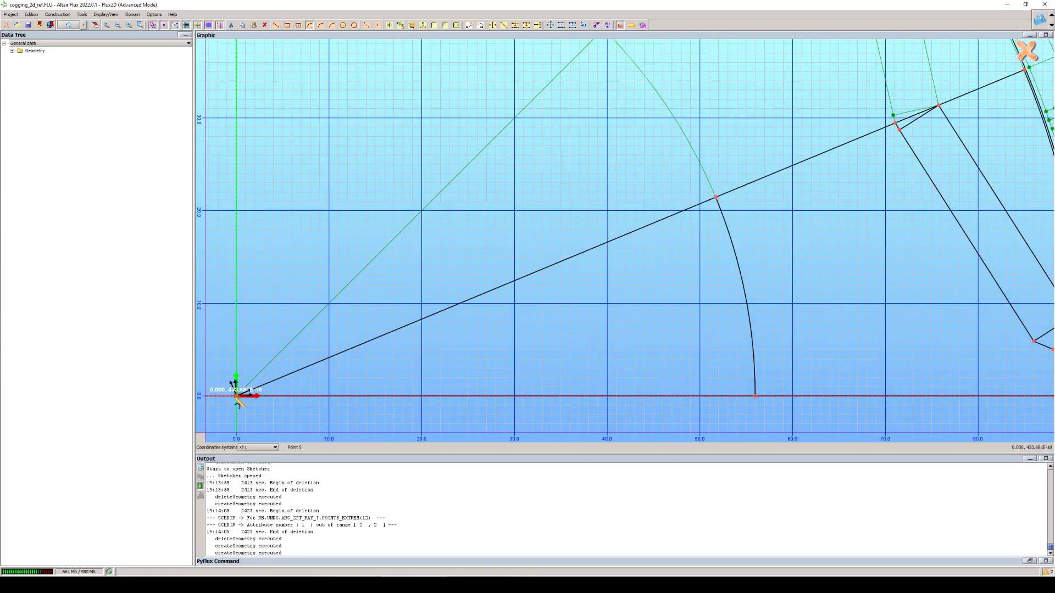
{"action": "left_click", "coordinate": [236, 396]}
{"action": "right_click_drag", "start_coordinate": [650, 349], "coordinate": [431, 306]}
{"action": "scroll", "coordinate": [770, 337], "scroll_direction": "up", "scroll_amount": 3}
{"action": "scroll", "coordinate": [733, 356], "scroll_direction": "up", "scroll_amount": 3}
{"action": "scroll", "coordinate": [732, 356], "scroll_direction": "up", "scroll_amount": 2}
{"action": "left_click", "coordinate": [709, 326]}
{"action": "scroll", "coordinate": [707, 144], "scroll_direction": "down", "scroll_amount": 3}
{"action": "right_click_drag", "start_coordinate": [708, 146], "coordinate": [723, 373]}
{"action": "scroll", "coordinate": [723, 372], "scroll_direction": "down", "scroll_amount": 2}
{"action": "scroll", "coordinate": [713, 181], "scroll_direction": "down", "scroll_amount": 3}
{"action": "scroll", "coordinate": [640, 153], "scroll_direction": "up", "scroll_amount": 6}
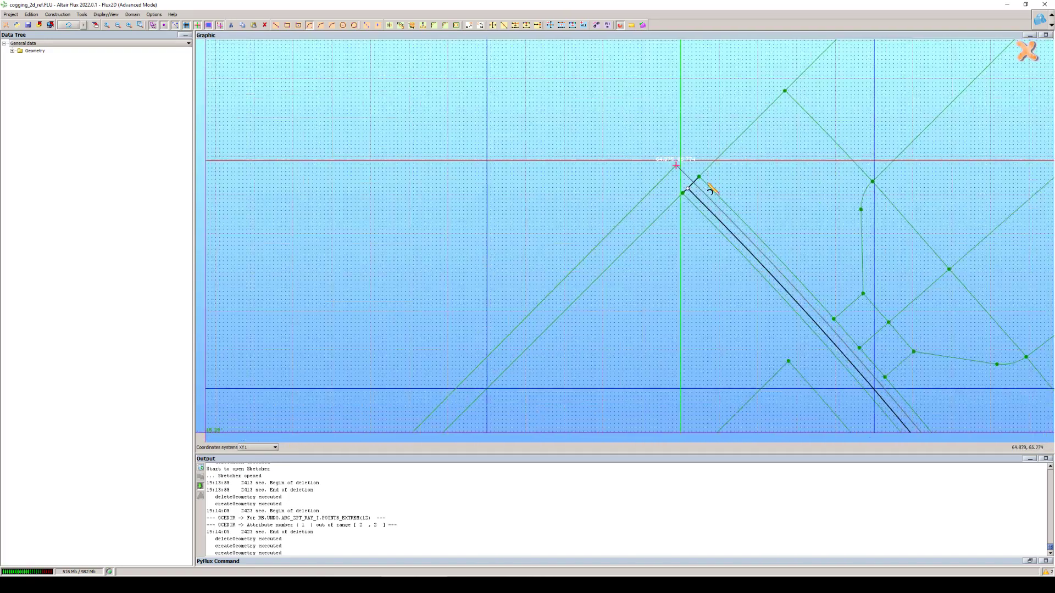
{"action": "scroll", "coordinate": [672, 191], "scroll_direction": "down", "scroll_amount": 8}
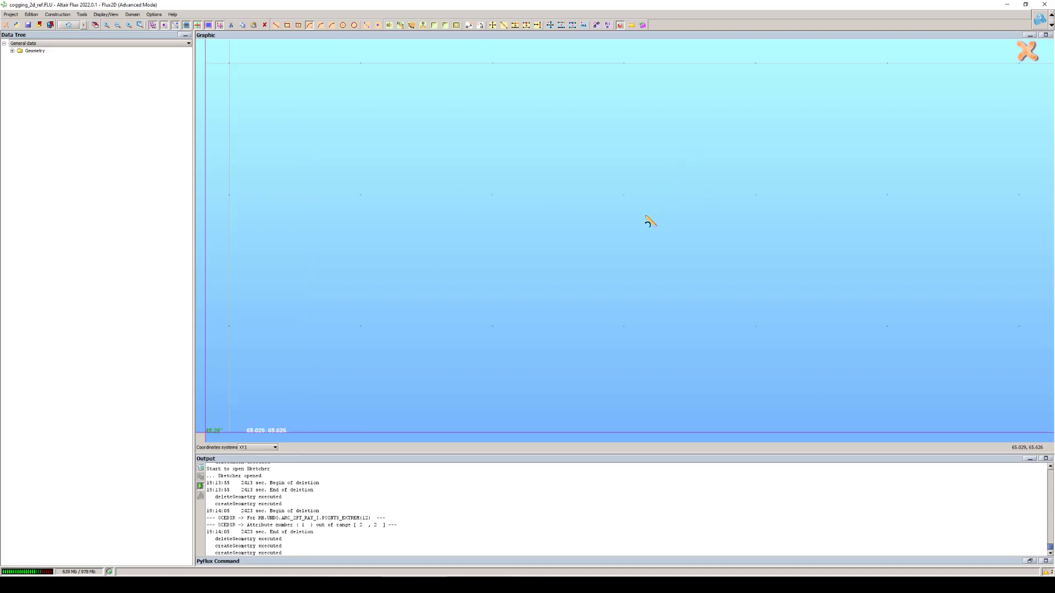
{"action": "left_click", "coordinate": [644, 262]}
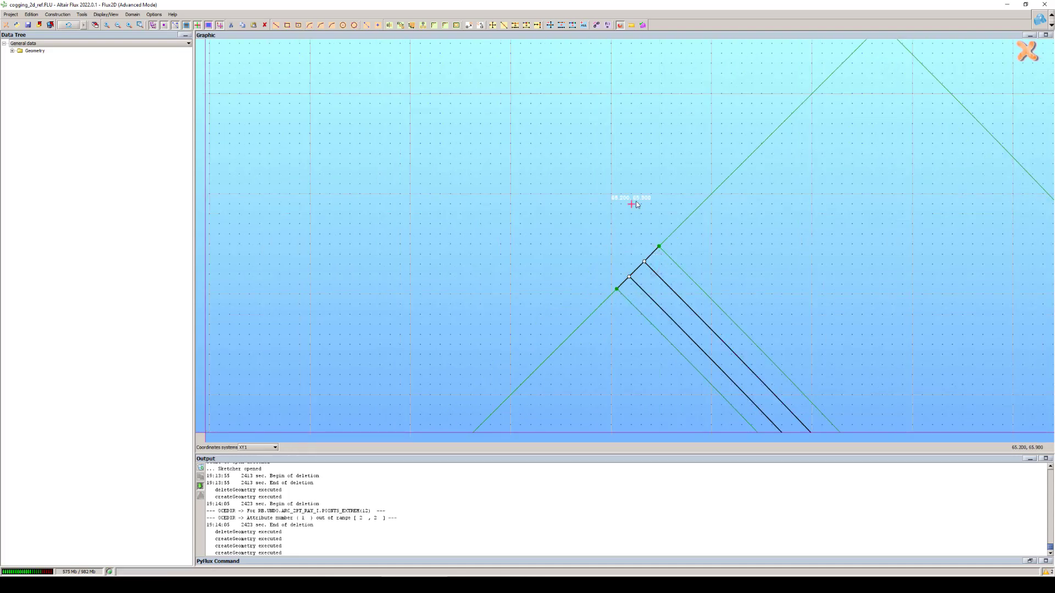
Heal and simplify all the geometry, and close the Sketcher to rebuild the faces
{"action": "left_click", "coordinate": [584, 25]}
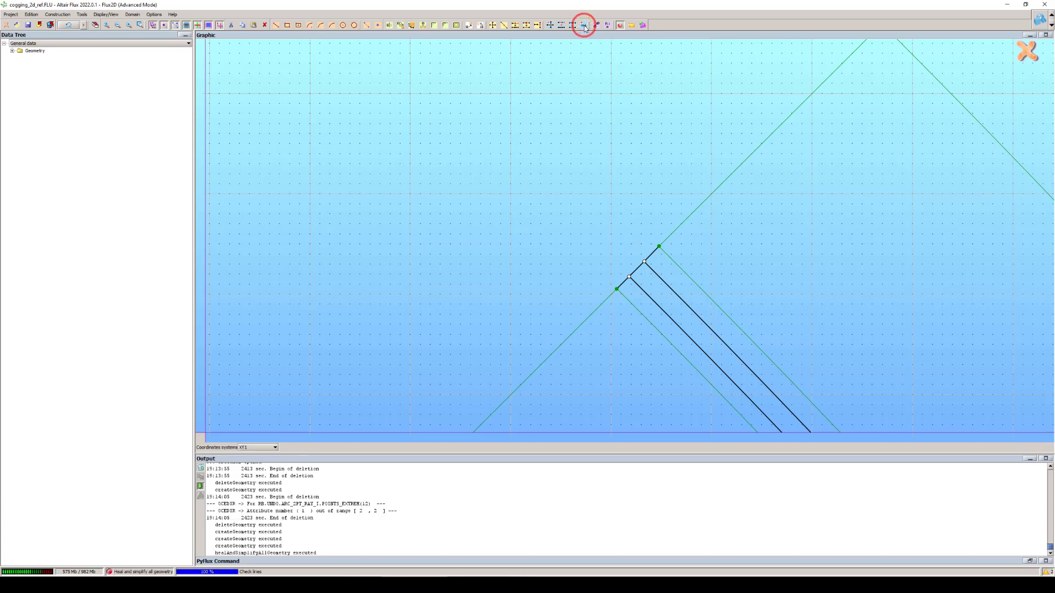
{"action": "left_click", "coordinate": [1027, 50]}
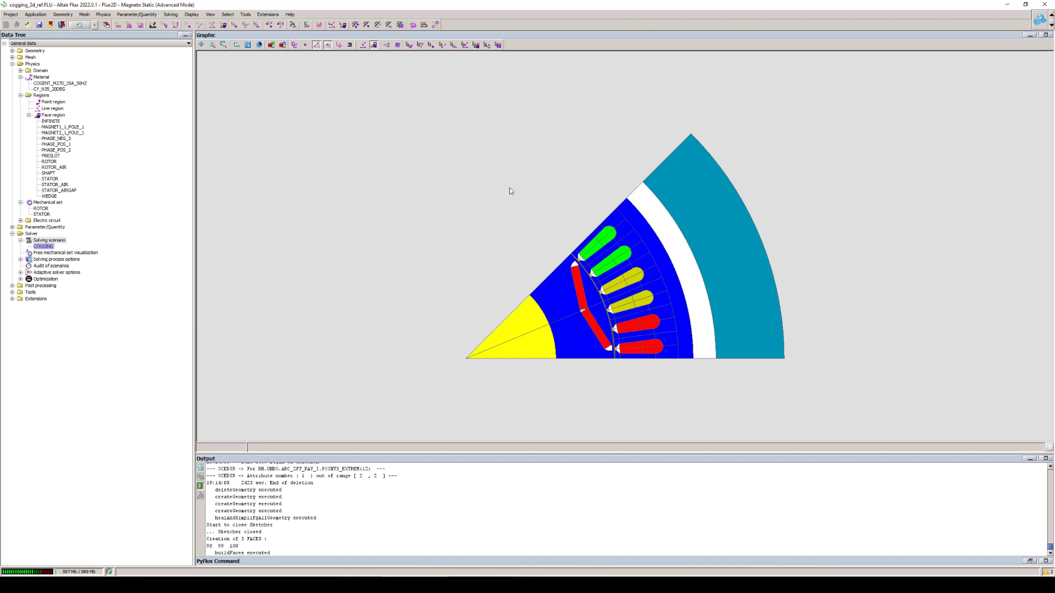
Complete the 2D domain and assign the ring-shaped face between the stator and the infinite box to the STATOR_AIR region
{"action": "left_click", "coordinate": [306, 26]}
{"action": "left_click", "coordinate": [133, 139]}
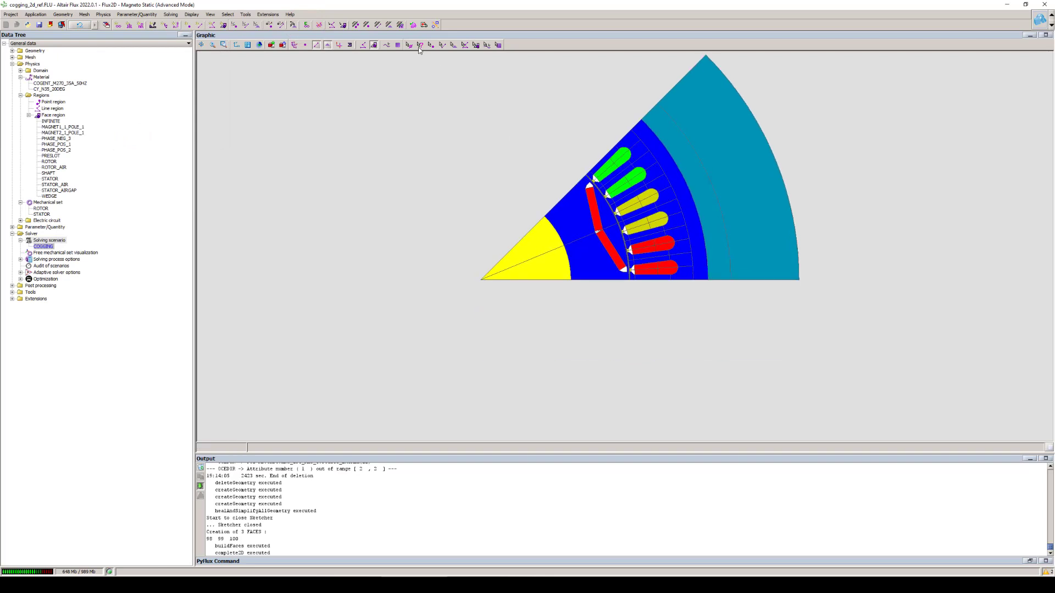
{"action": "left_click", "coordinate": [343, 25]}
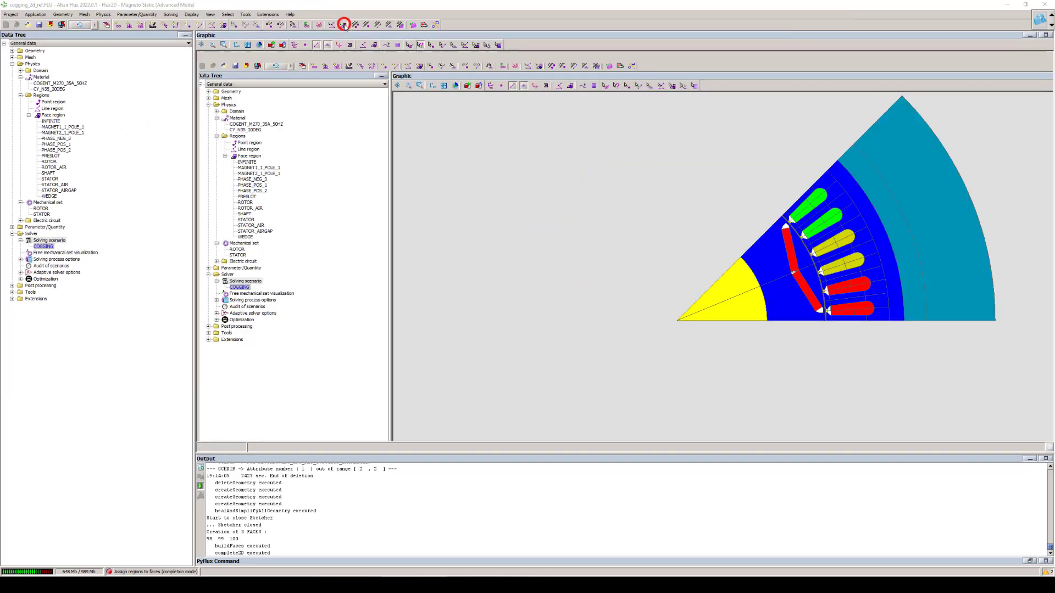
{"action": "left_click", "coordinate": [676, 155]}
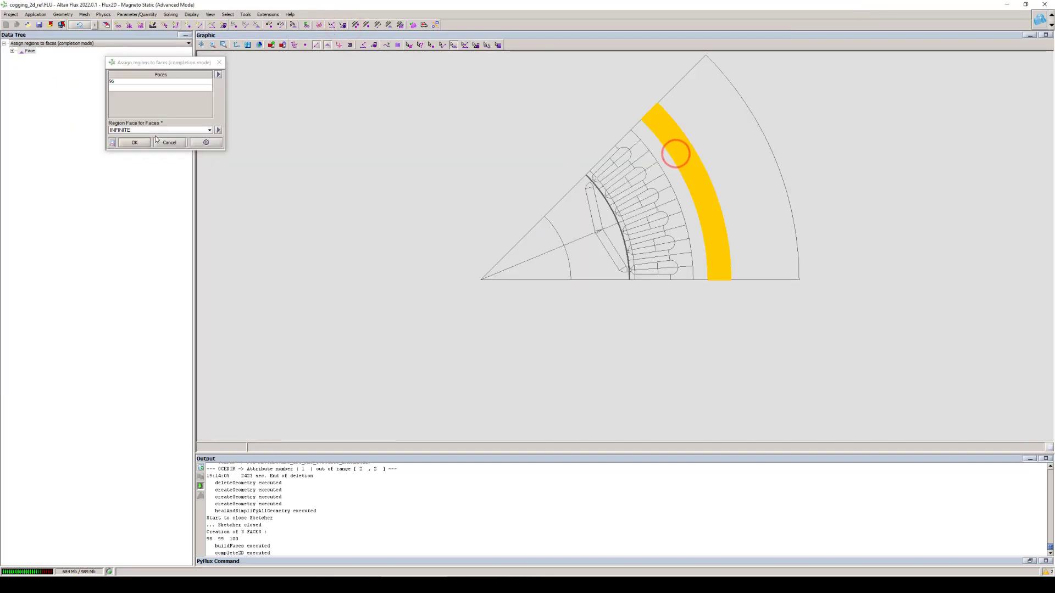
{"action": "left_click", "coordinate": [135, 130]}
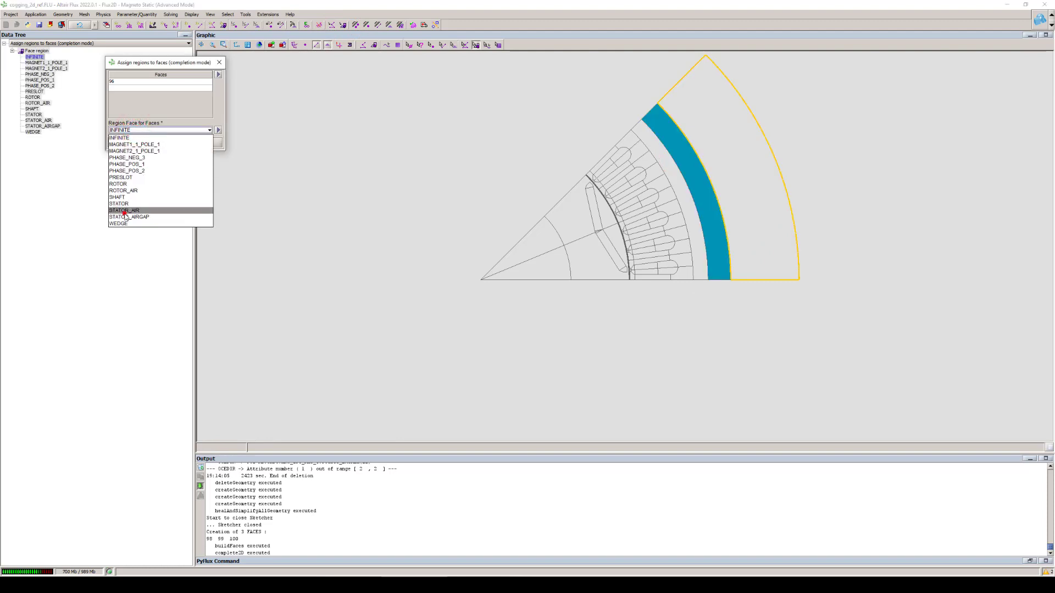
{"action": "left_click", "coordinate": [124, 212]}
{"action": "left_click", "coordinate": [134, 143]}
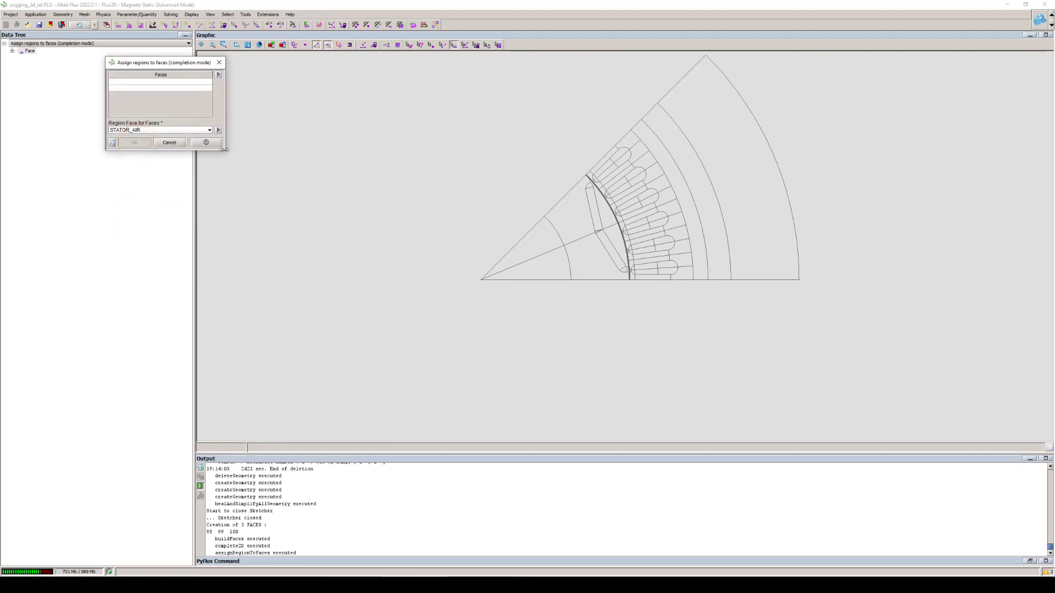
Assign the innermost air-gap layer, next to the rotor, to the ROTOR_AIR region
{"action": "scroll", "coordinate": [605, 218], "scroll_direction": "up", "scroll_amount": 10}
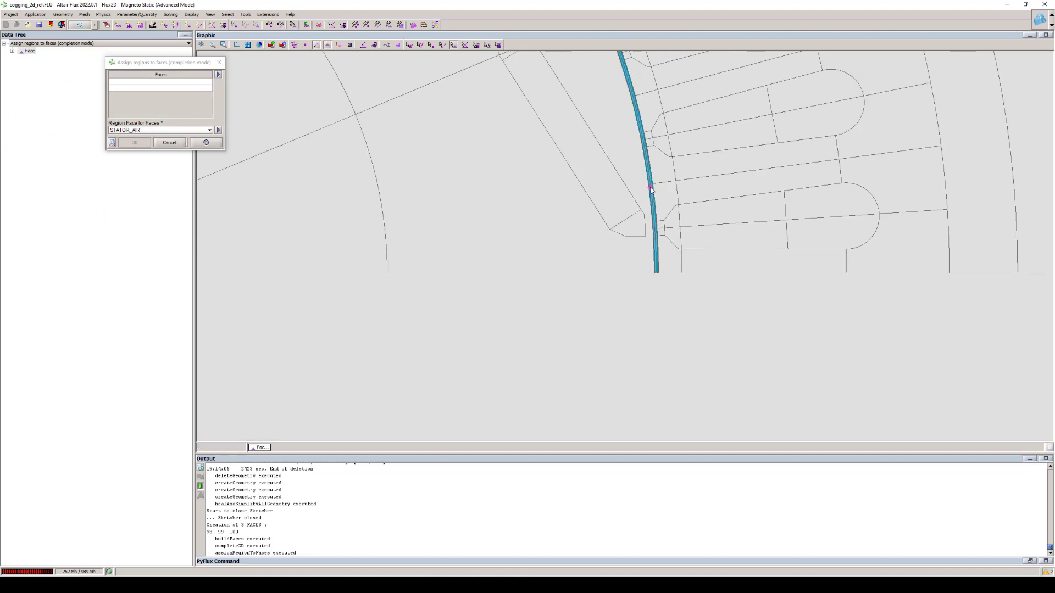
{"action": "right_click_drag", "start_coordinate": [630, 181], "coordinate": [582, 190]}
{"action": "right_click_drag", "start_coordinate": [654, 231], "coordinate": [605, 220]}
{"action": "scroll", "coordinate": [605, 220], "scroll_direction": "up", "scroll_amount": 4}
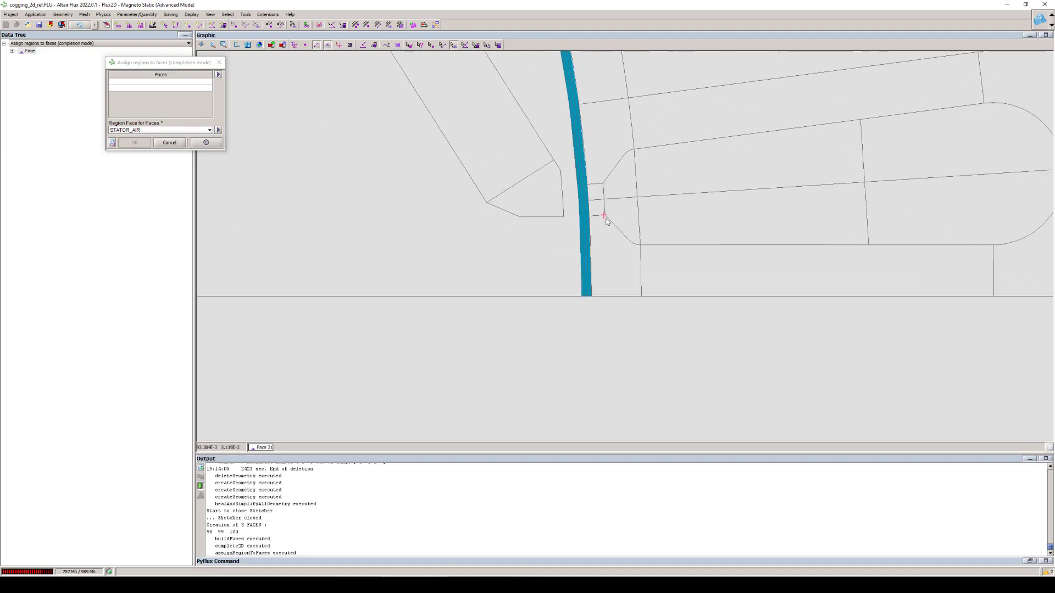
{"action": "left_click", "coordinate": [571, 211]}
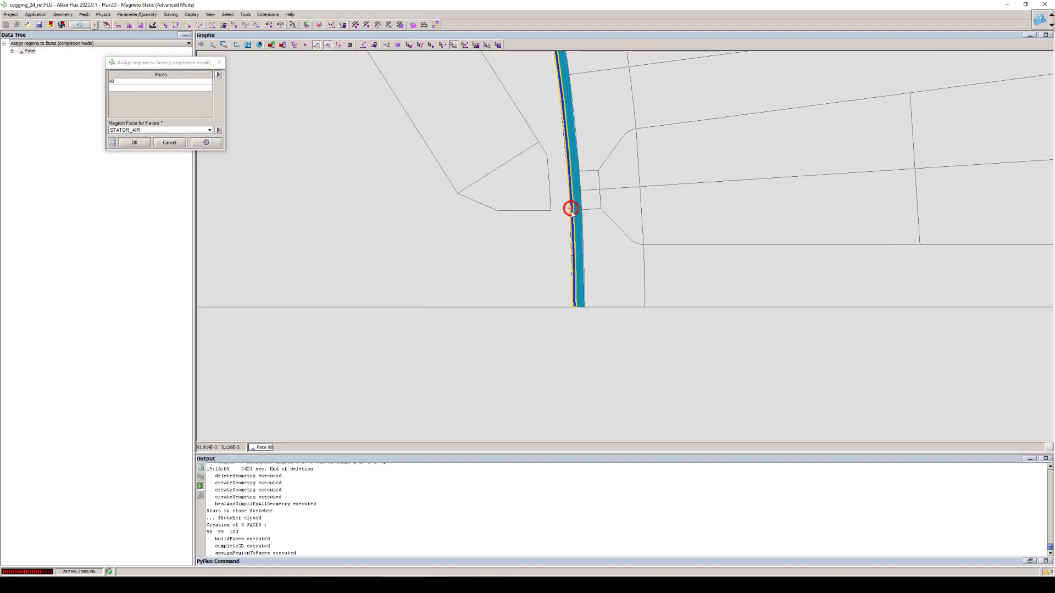
{"action": "left_click", "coordinate": [178, 130]}
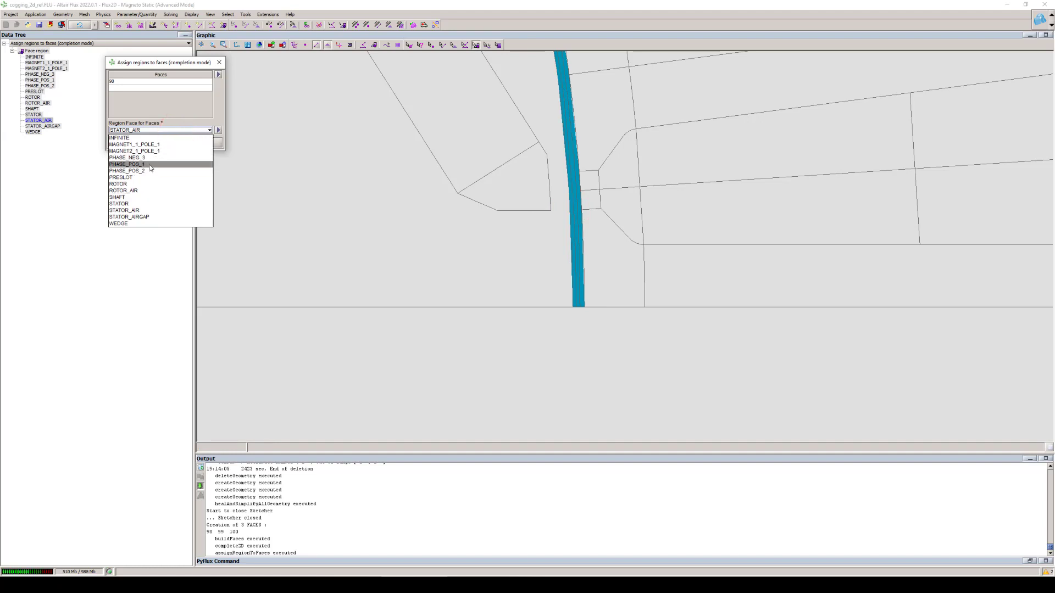
{"action": "left_click", "coordinate": [142, 189]}
{"action": "left_click", "coordinate": [135, 143]}
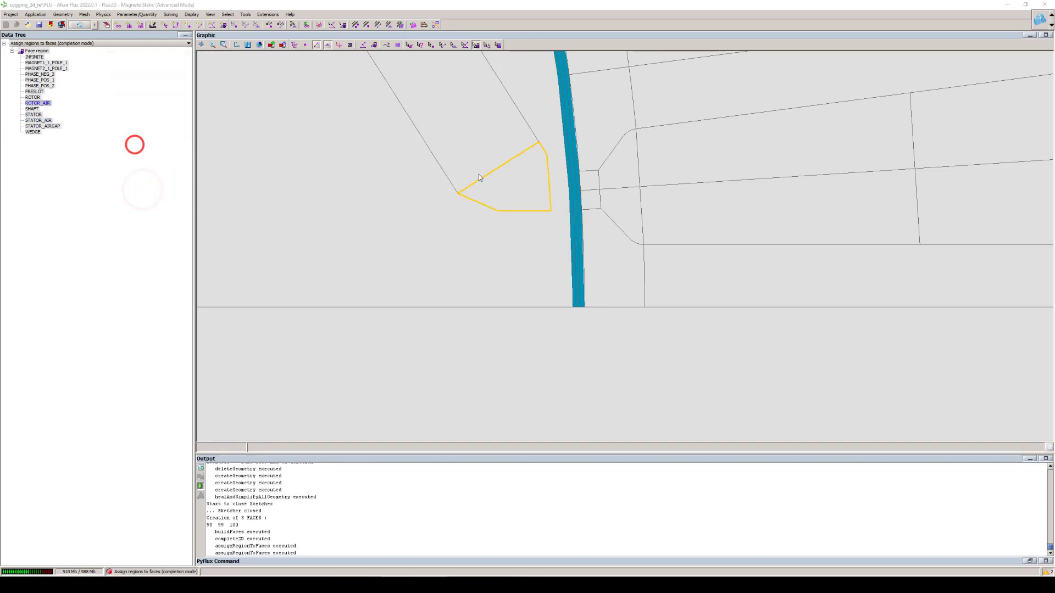
Assign the outermost air-gap layer, next to the stator, and the middle layer to the STATOR_AIRGAP region
{"action": "left_click", "coordinate": [583, 231]}
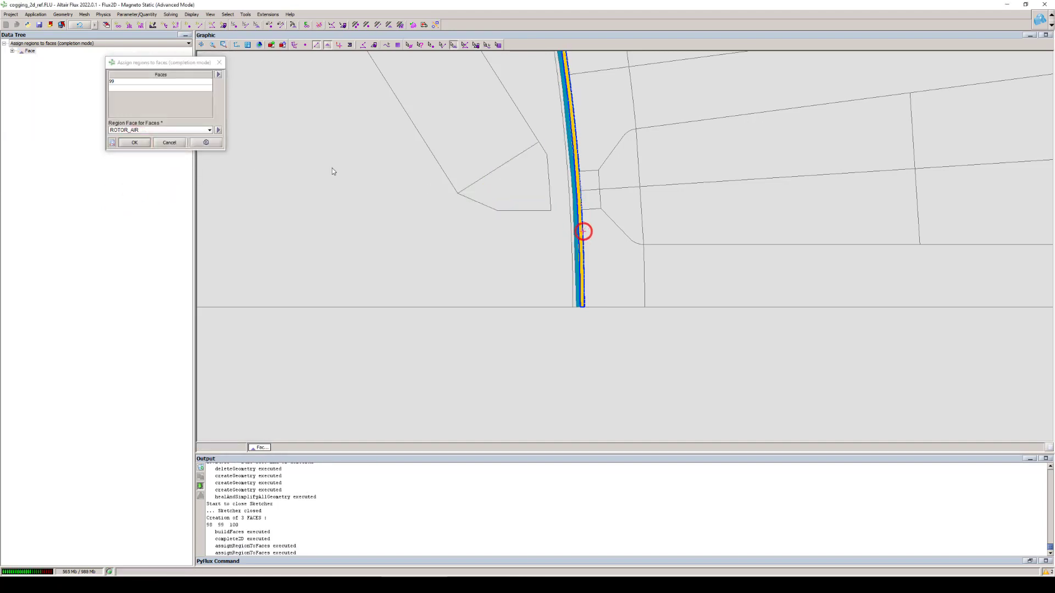
{"action": "left_click", "coordinate": [155, 130]}
{"action": "left_click", "coordinate": [135, 210]}
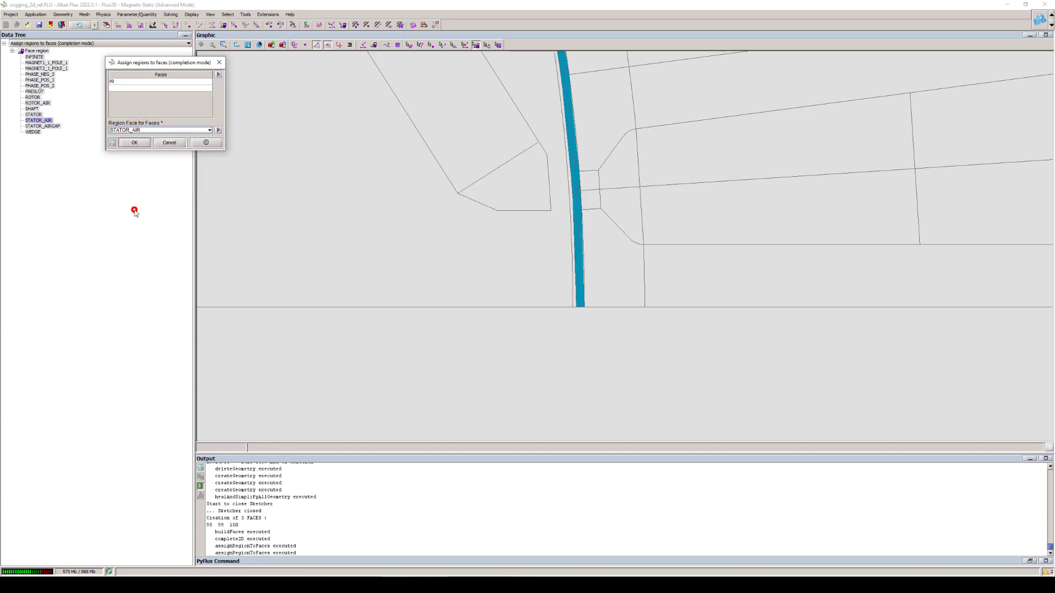
{"action": "left_click", "coordinate": [138, 131]}
{"action": "left_click", "coordinate": [141, 217]}
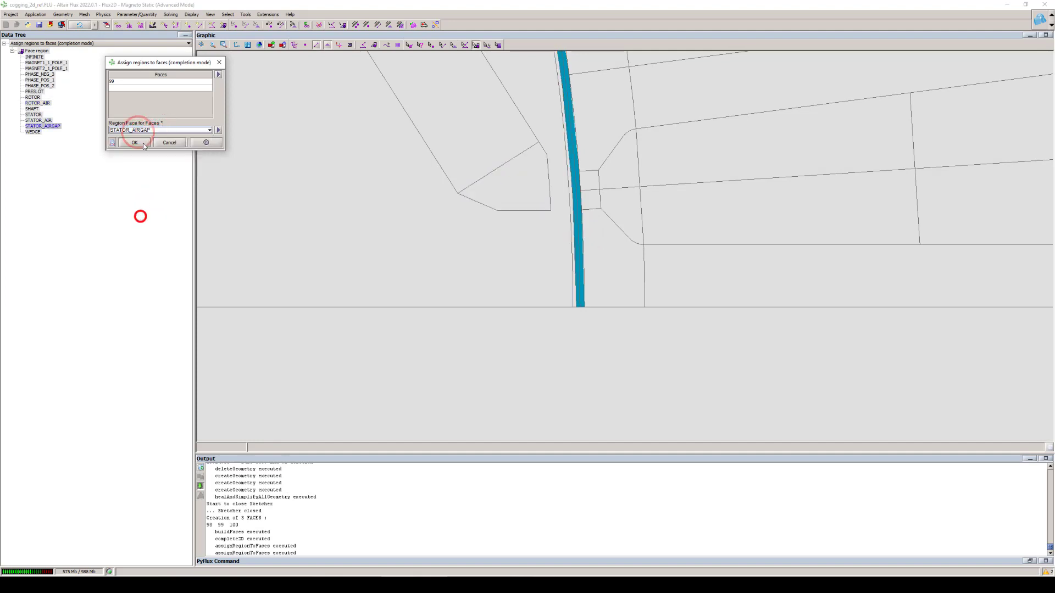
{"action": "left_click", "coordinate": [137, 141]}
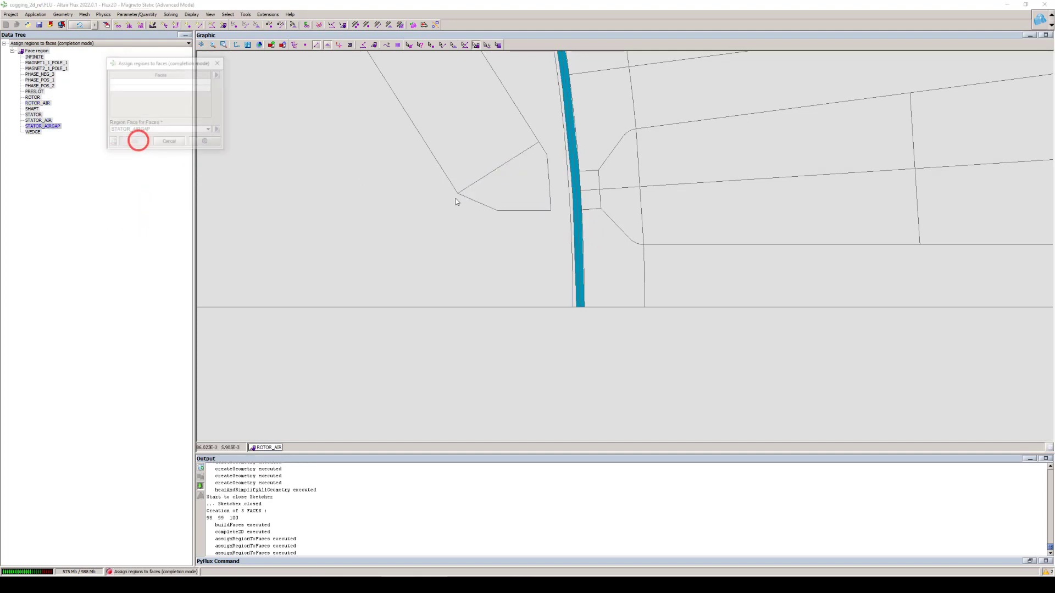
{"action": "left_click", "coordinate": [577, 212]}
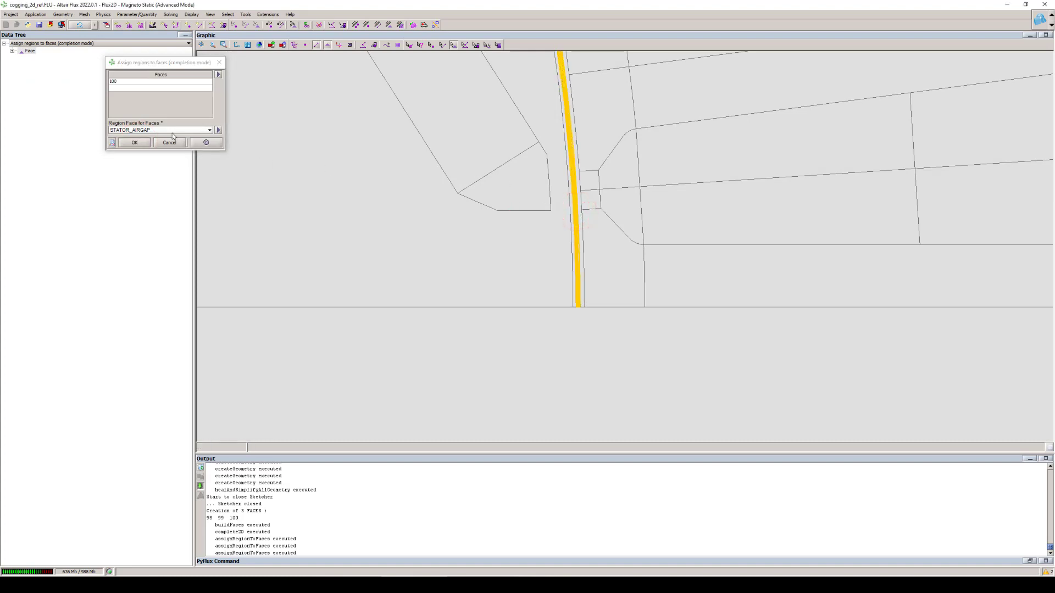
{"action": "left_click", "coordinate": [140, 144]}
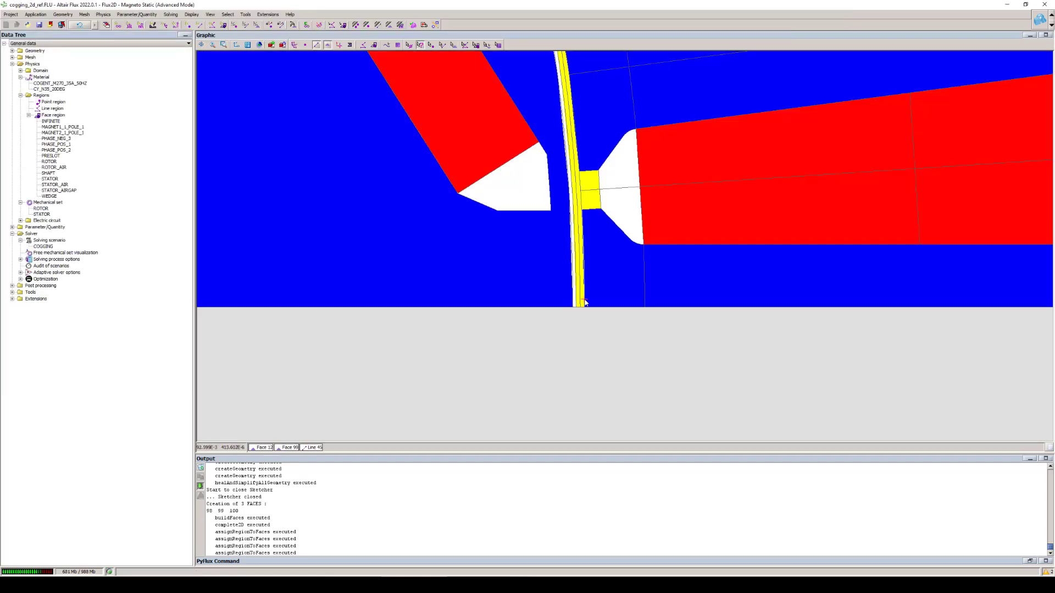
Edit the middle air-gap face and set its mesh generator to MAPPED
{"action": "left_click", "coordinate": [460, 85]}
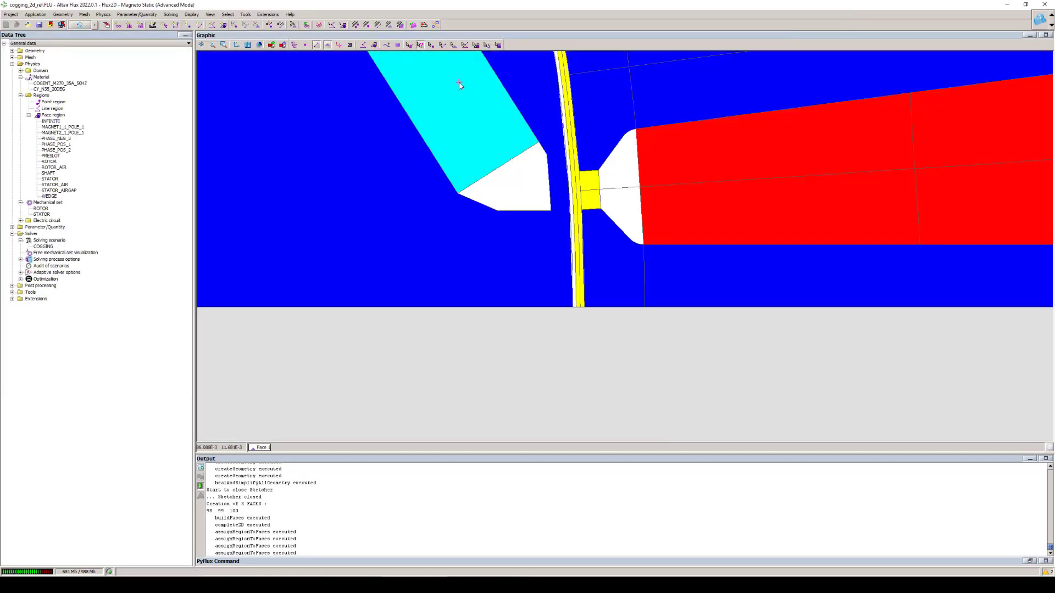
{"action": "left_click", "coordinate": [455, 45]}
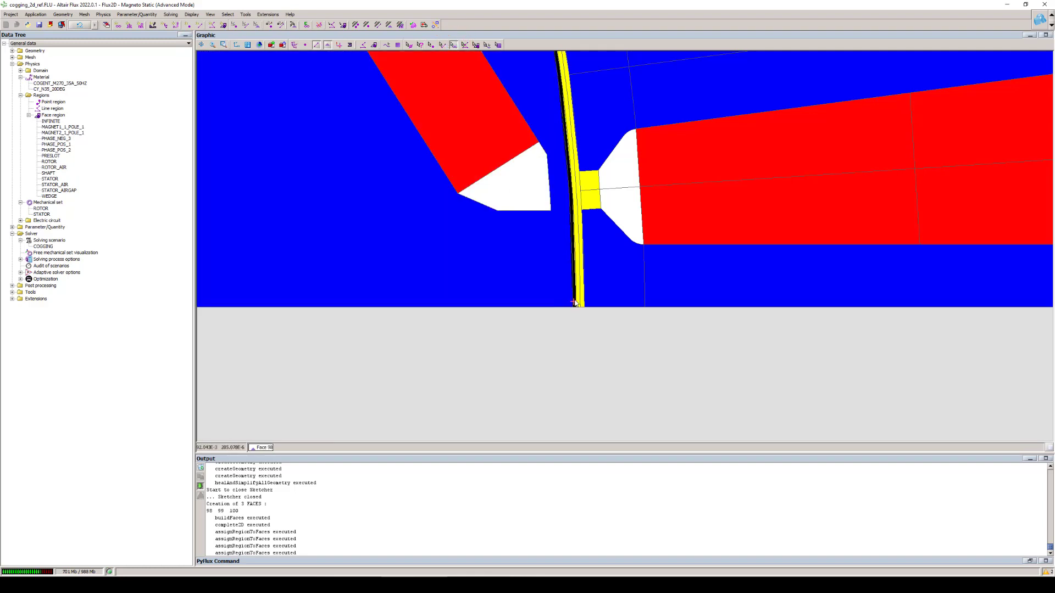
{"action": "left_click", "coordinate": [578, 295]}
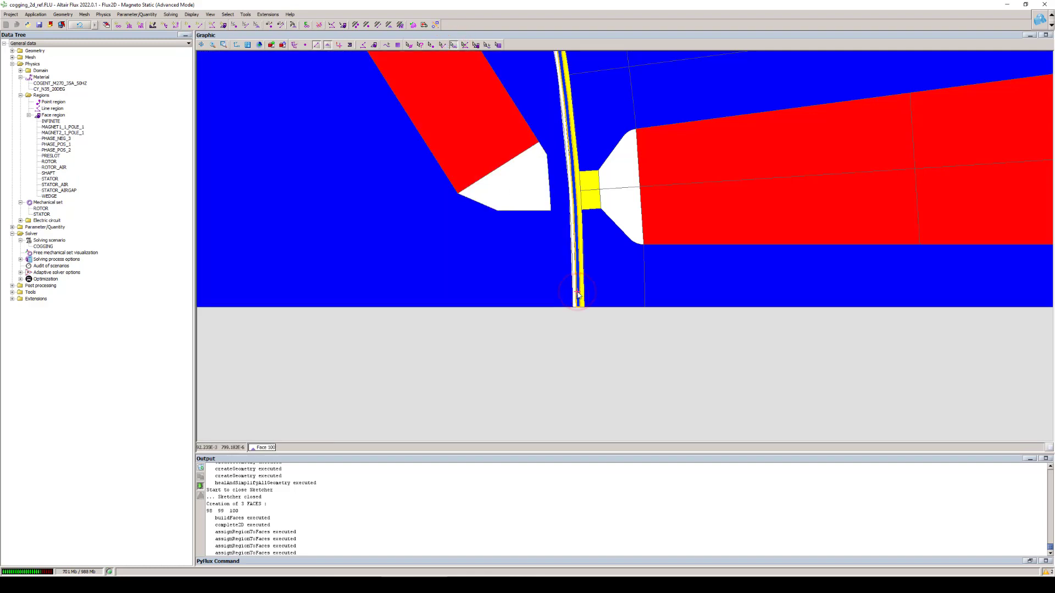
{"action": "double_click", "coordinate": [578, 295]}
{"action": "scroll", "coordinate": [584, 278], "scroll_direction": "up", "scroll_amount": 3}
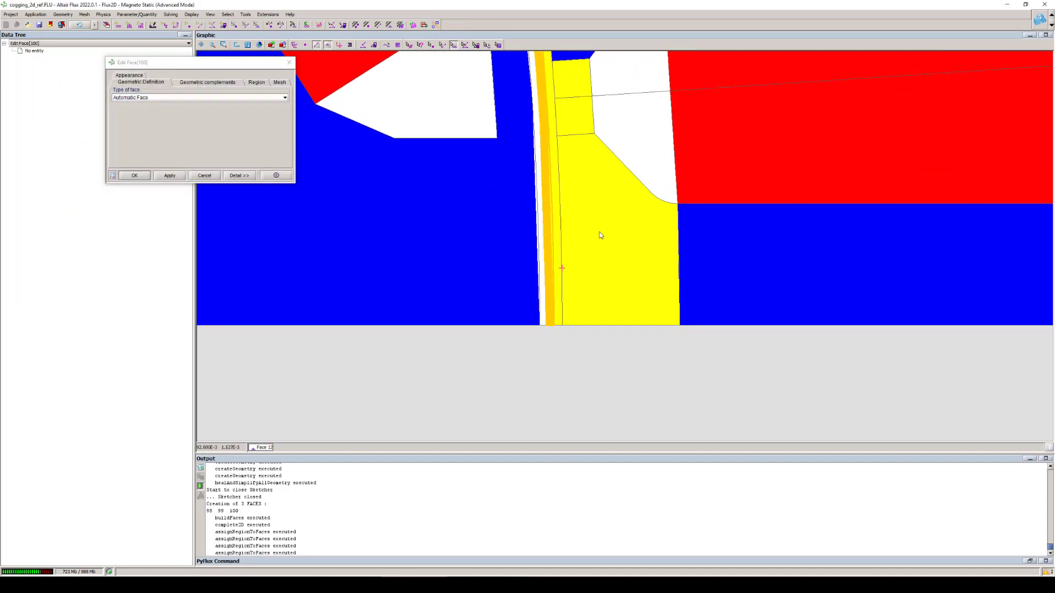
{"action": "left_click", "coordinate": [279, 82]}
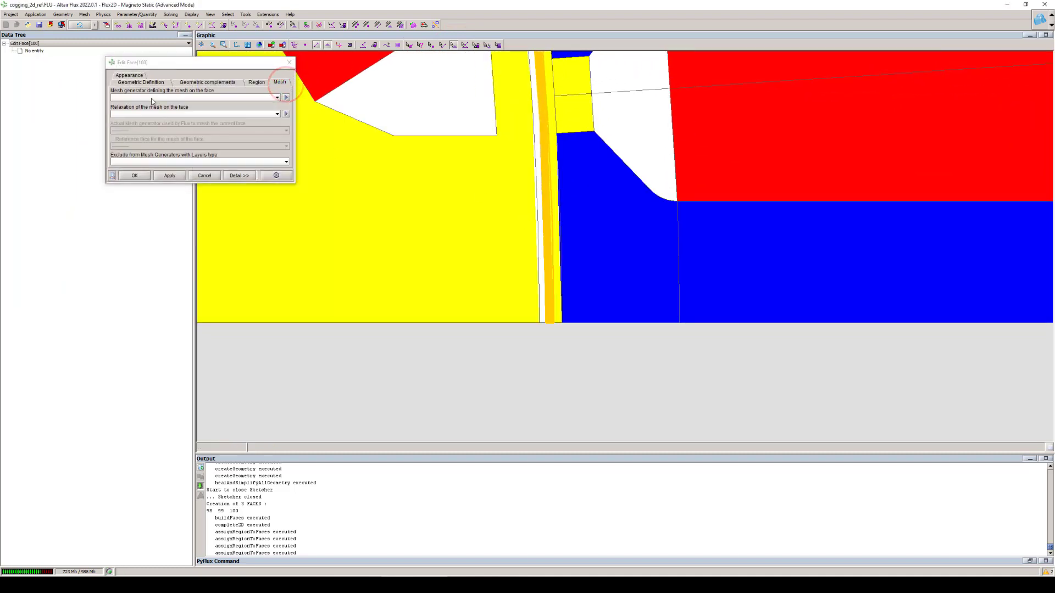
{"action": "left_click", "coordinate": [148, 98]}
{"action": "left_click", "coordinate": [134, 123]}
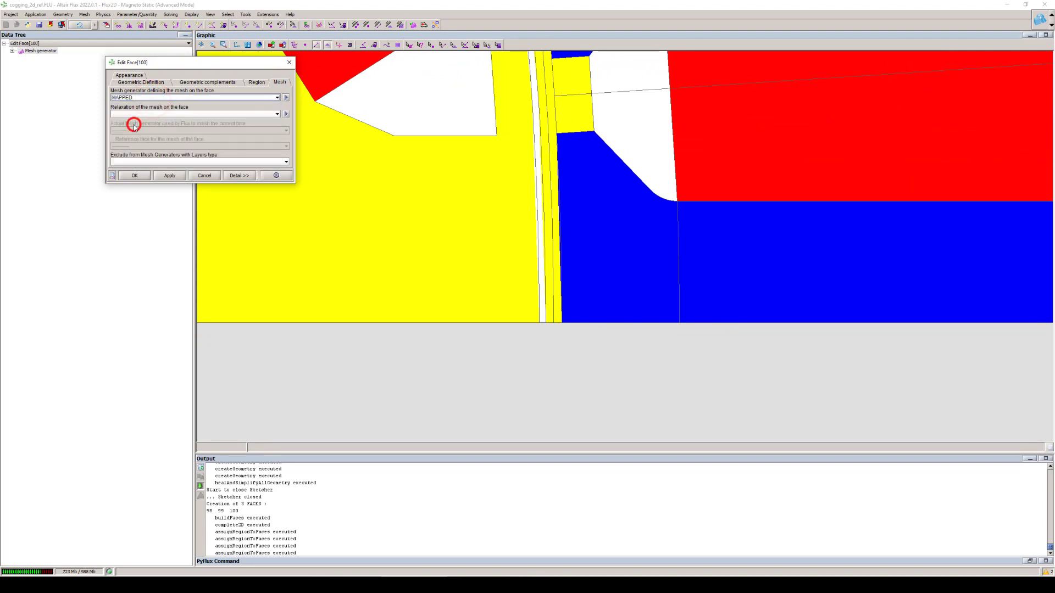
{"action": "left_click", "coordinate": [125, 177]}
{"action": "left_click", "coordinate": [523, 365]}
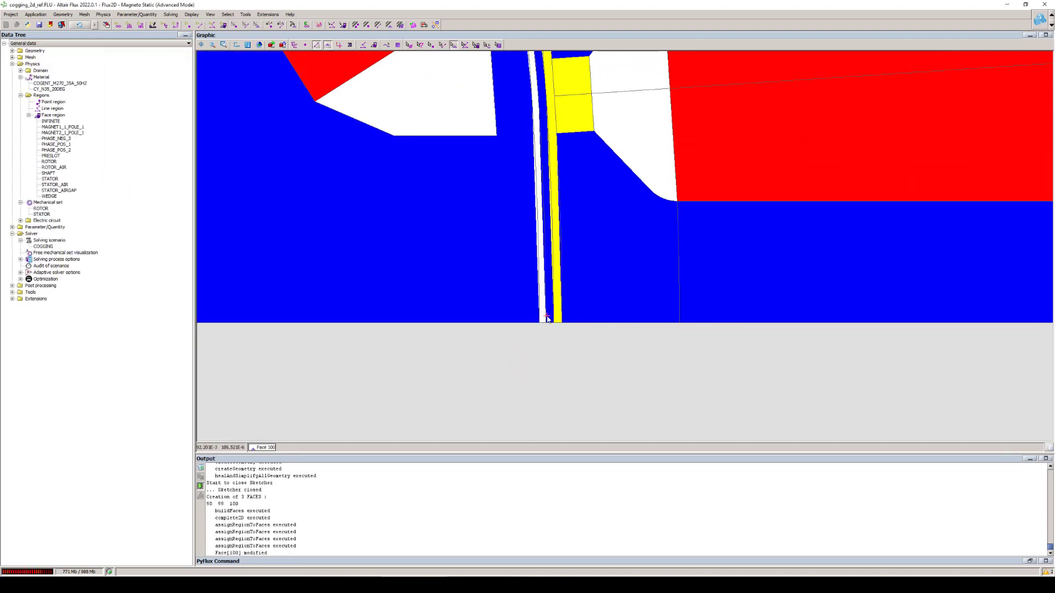
Edit the two arcs bounding the middle air-gap layer together and start a new mesh line of type Arithmetic for them
{"action": "left_click", "coordinate": [443, 45]}
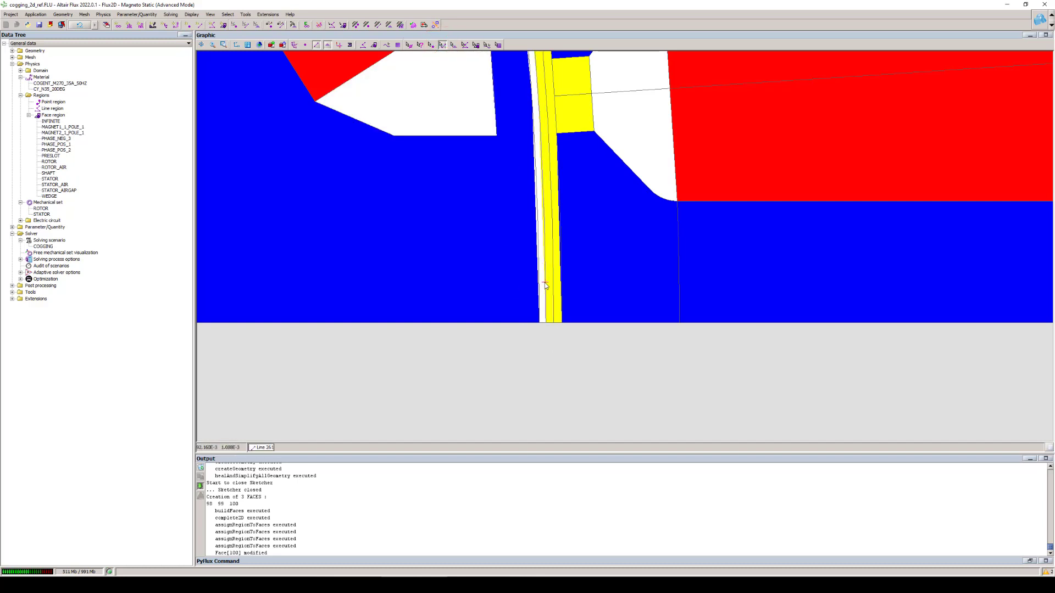
{"action": "left_click", "coordinate": [547, 305]}
{"action": "left_click", "coordinate": [555, 301]}
{"action": "right_click", "coordinate": [555, 301]}
{"action": "left_click", "coordinate": [576, 306]}
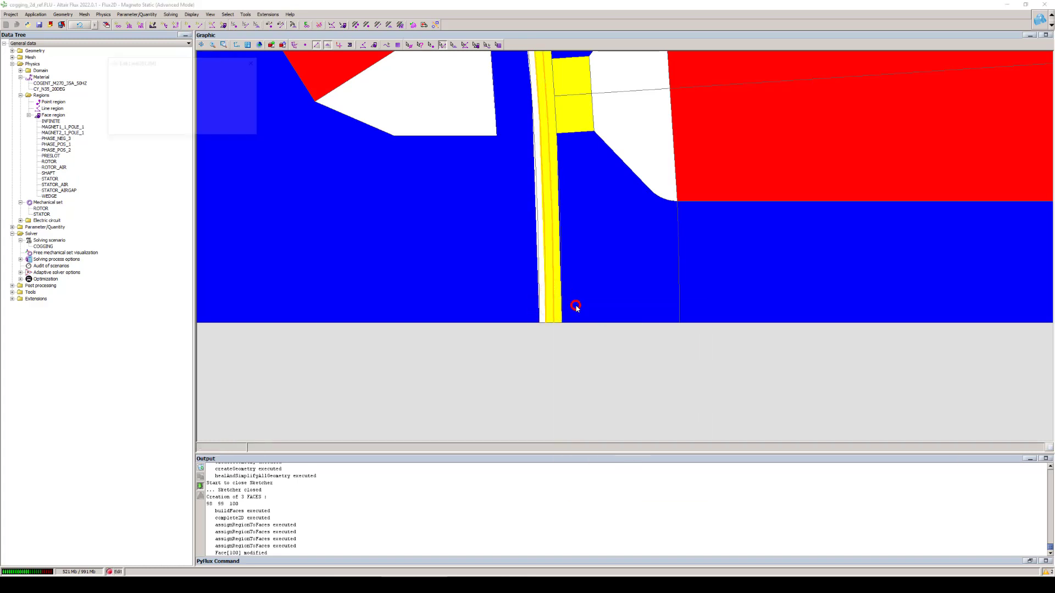
{"action": "left_click", "coordinate": [206, 77]}
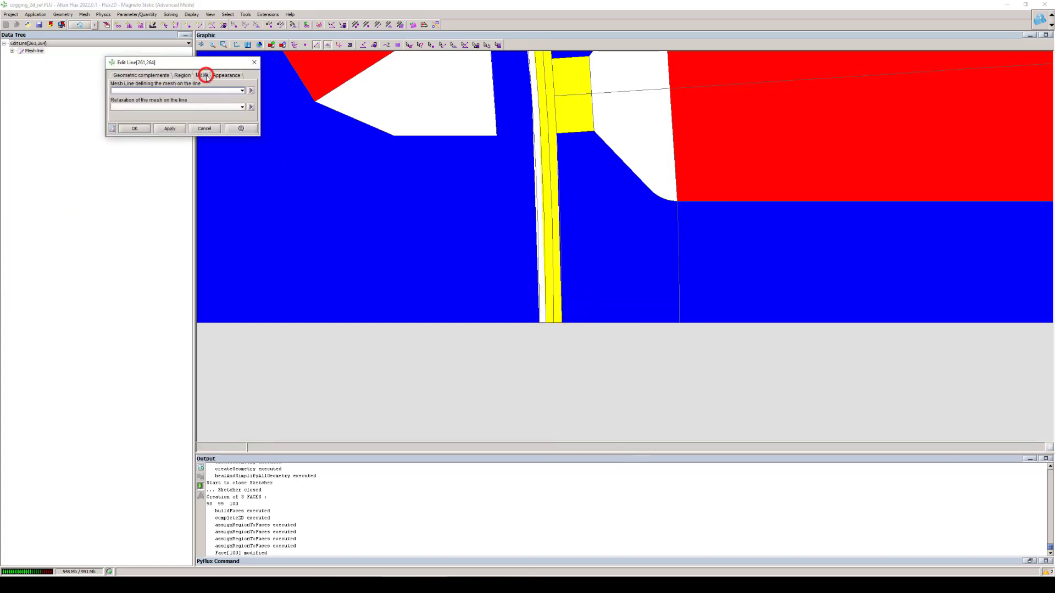
{"action": "left_click", "coordinate": [251, 90]}
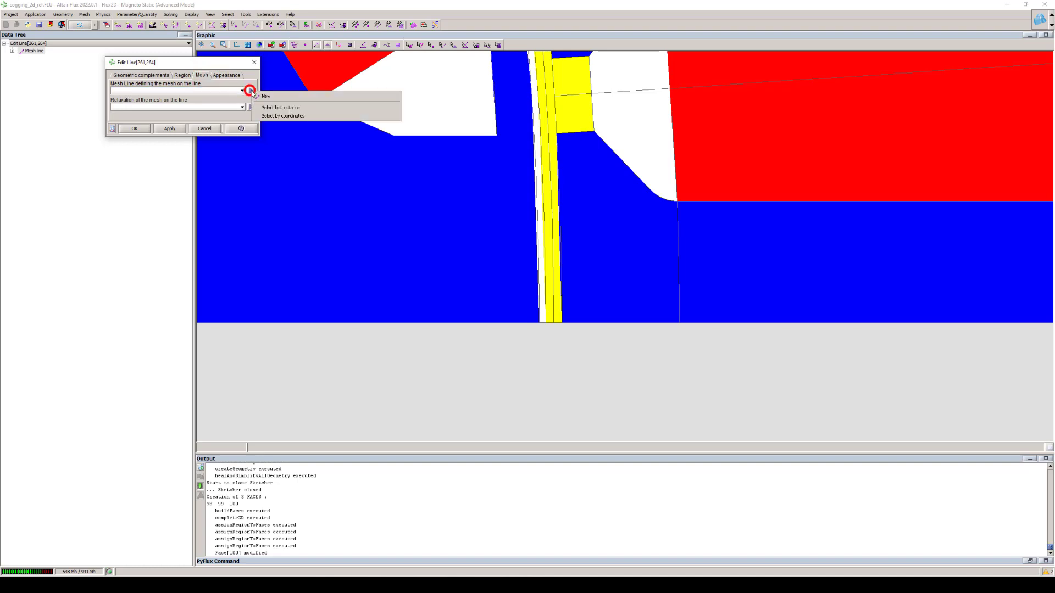
{"action": "left_click", "coordinate": [267, 97]}
{"action": "left_click", "coordinate": [151, 122]}
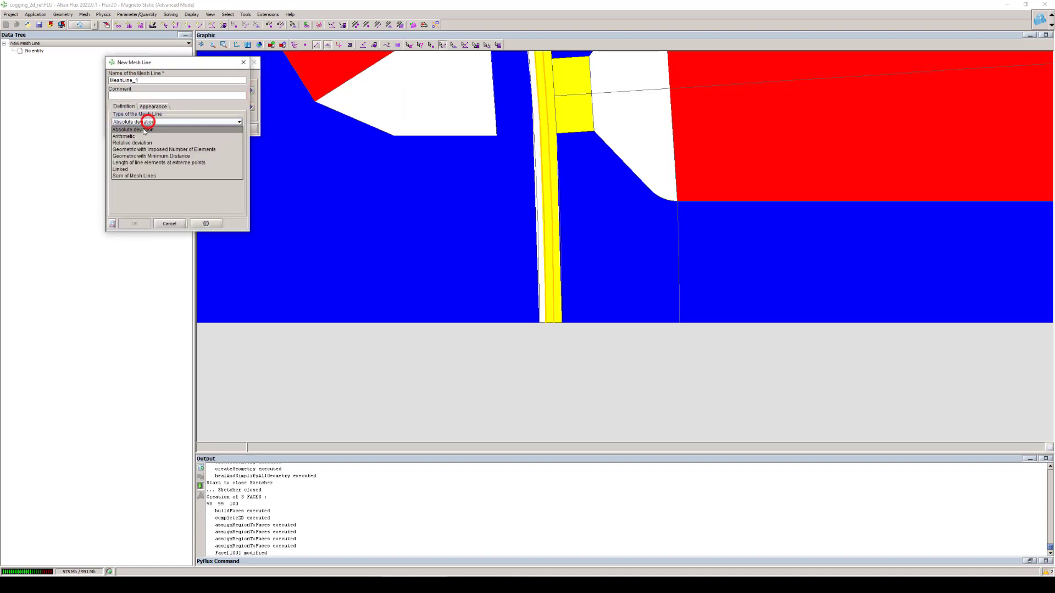
{"action": "left_click", "coordinate": [138, 137]}
{"action": "left_click", "coordinate": [145, 136]}
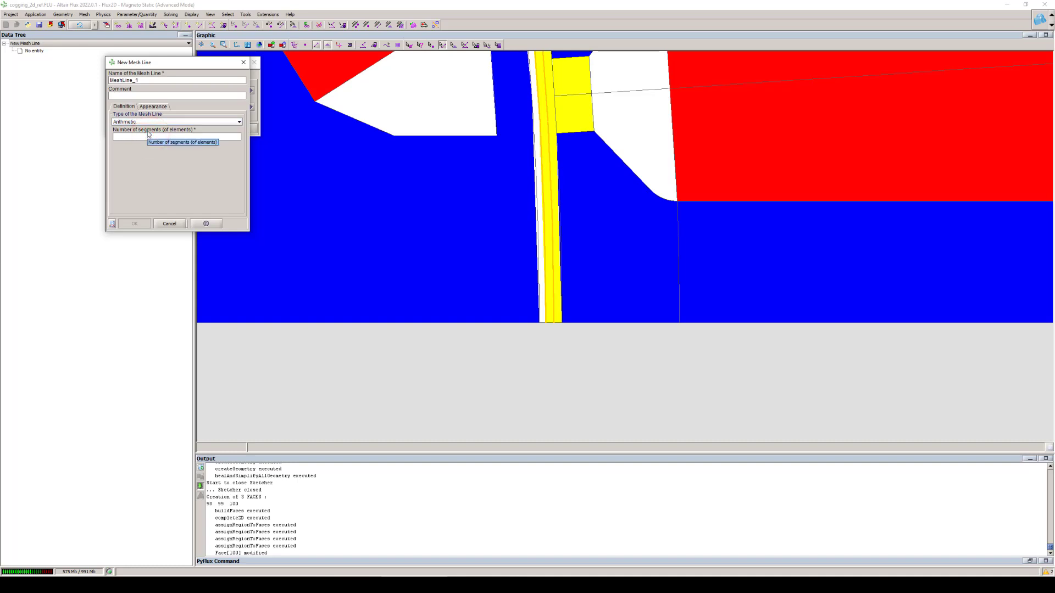
Give the new mesh line 240 segments, create it, and apply it to both air-gap arcs
{"action": "scroll", "coordinate": [522, 137], "scroll_direction": "down", "scroll_amount": 3}
{"action": "right_click_drag", "start_coordinate": [522, 137], "coordinate": [510, 172]}
{"action": "middle_click_drag", "start_coordinate": [576, 176], "coordinate": [580, 302]}
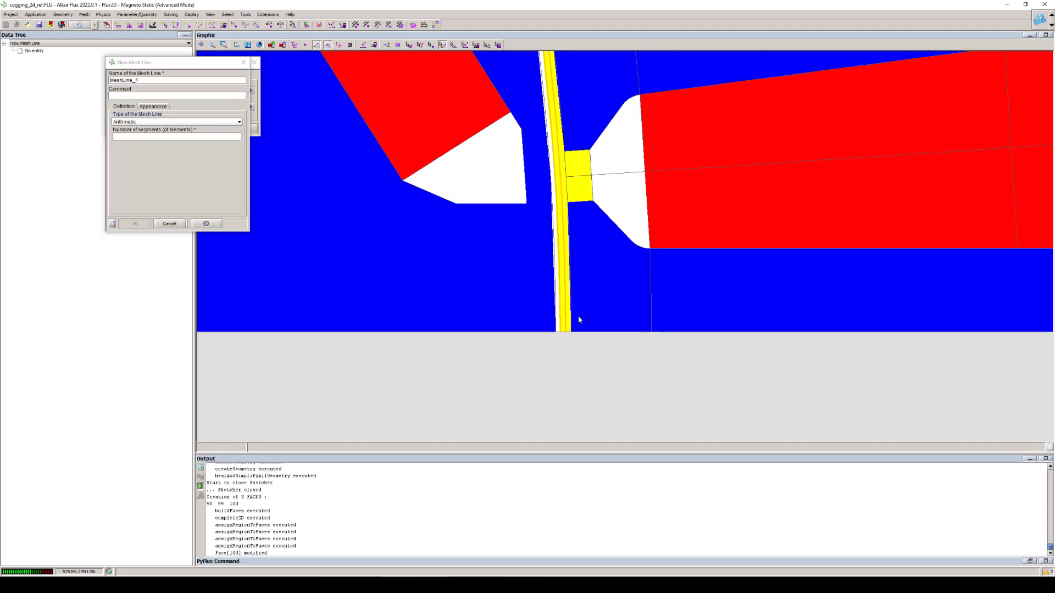
{"action": "left_click", "coordinate": [125, 137]}
{"action": "type", "text": "240"}
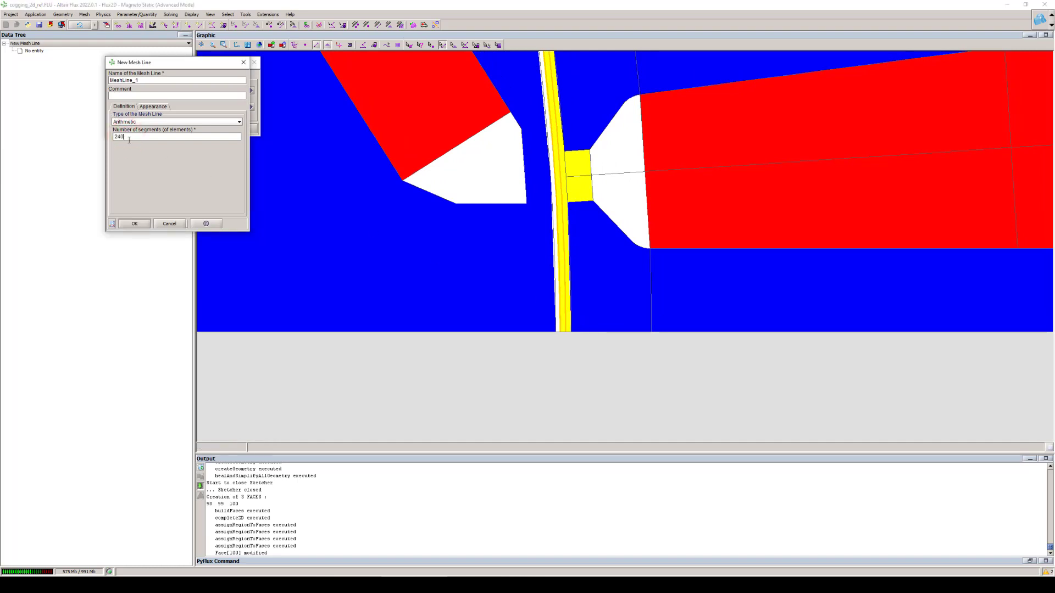
{"action": "scroll", "coordinate": [554, 144], "scroll_direction": "down", "scroll_amount": 5}
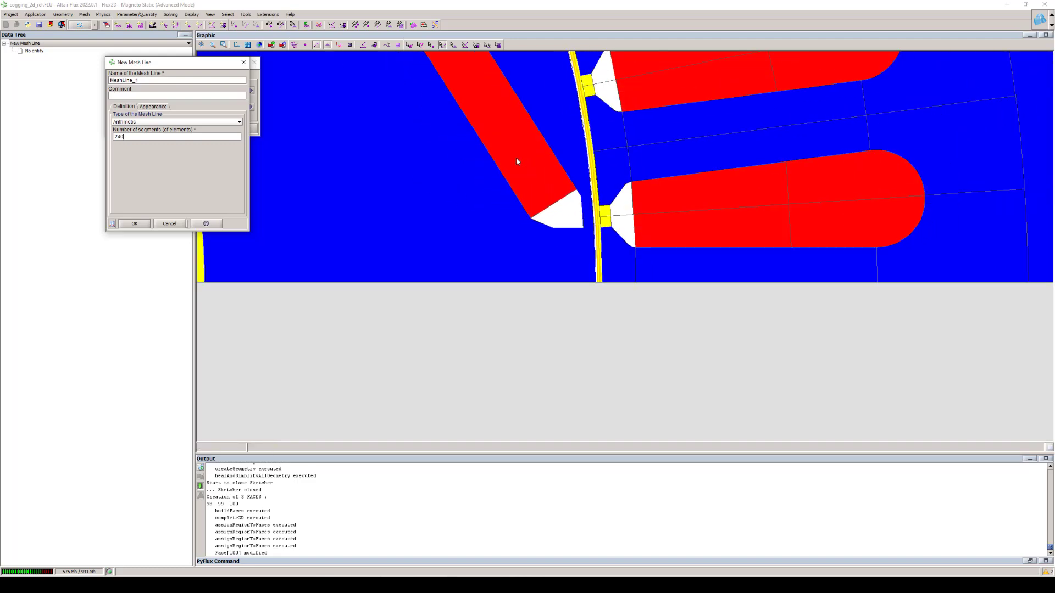
{"action": "scroll", "coordinate": [548, 166], "scroll_direction": "down", "scroll_amount": 1}
{"action": "right_click_drag", "start_coordinate": [550, 167], "coordinate": [552, 246]}
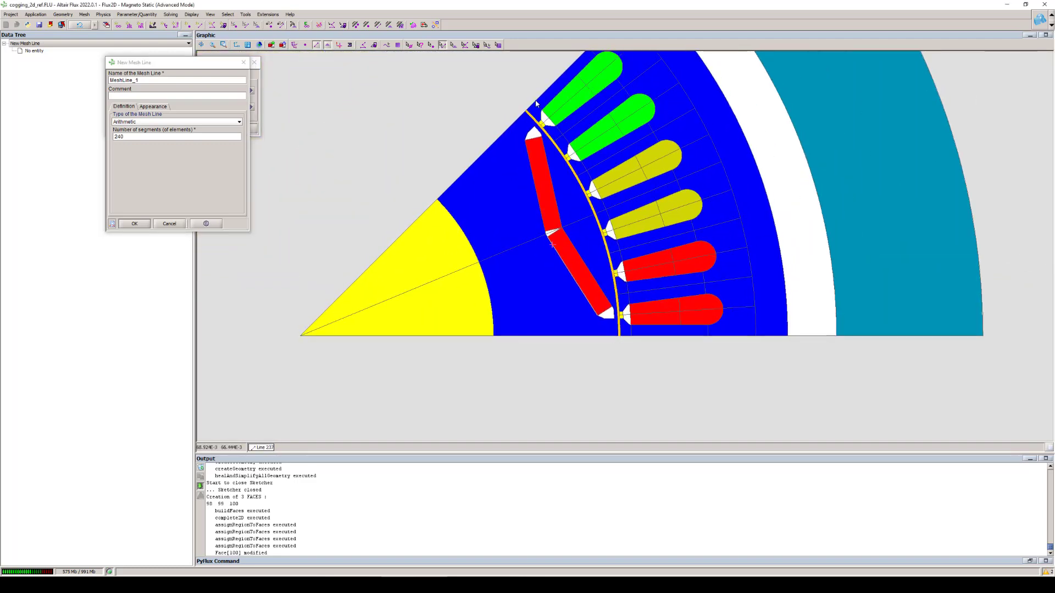
{"action": "left_click", "coordinate": [142, 223]}
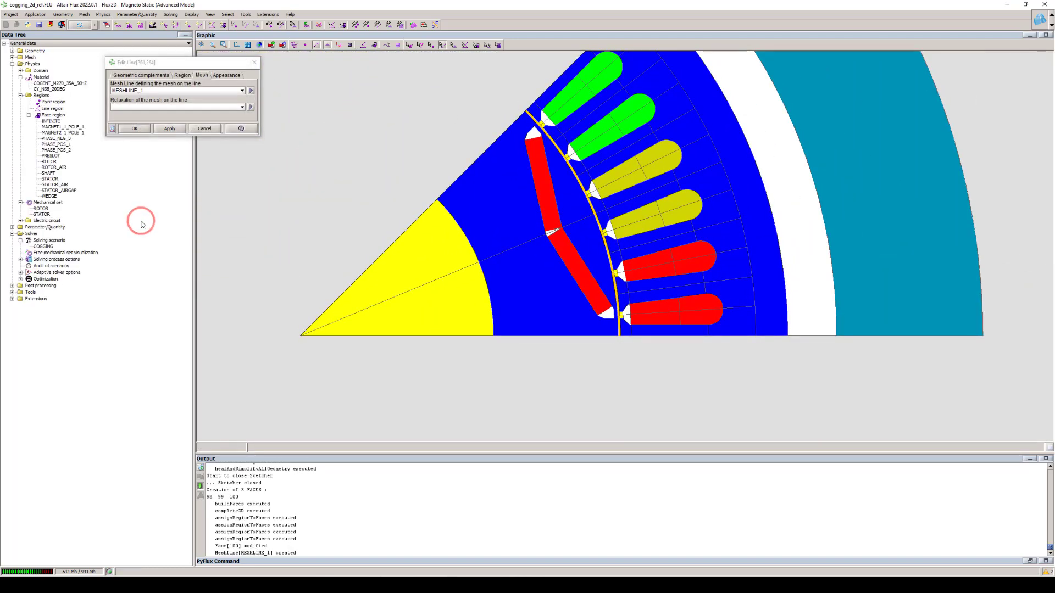
{"action": "left_click", "coordinate": [138, 128]}
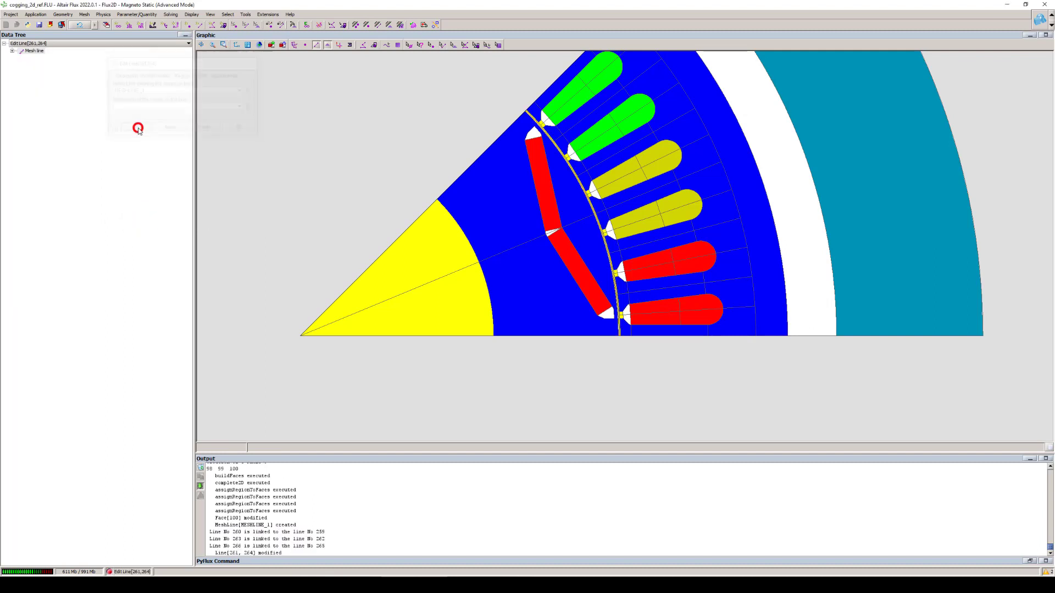
Mesh the domain and inspect the resulting mesh around the air gap near the lowest slots
{"action": "left_click", "coordinate": [352, 152]}
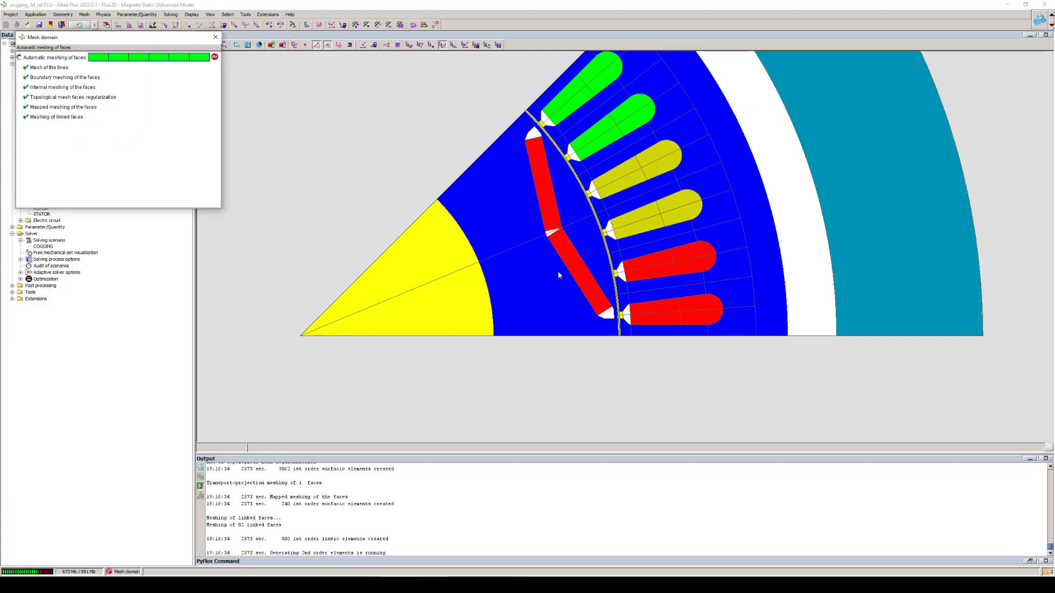
{"action": "right_click_drag", "start_coordinate": [590, 350], "coordinate": [577, 278]}
{"action": "scroll", "coordinate": [578, 280], "scroll_direction": "up", "scroll_amount": 5}
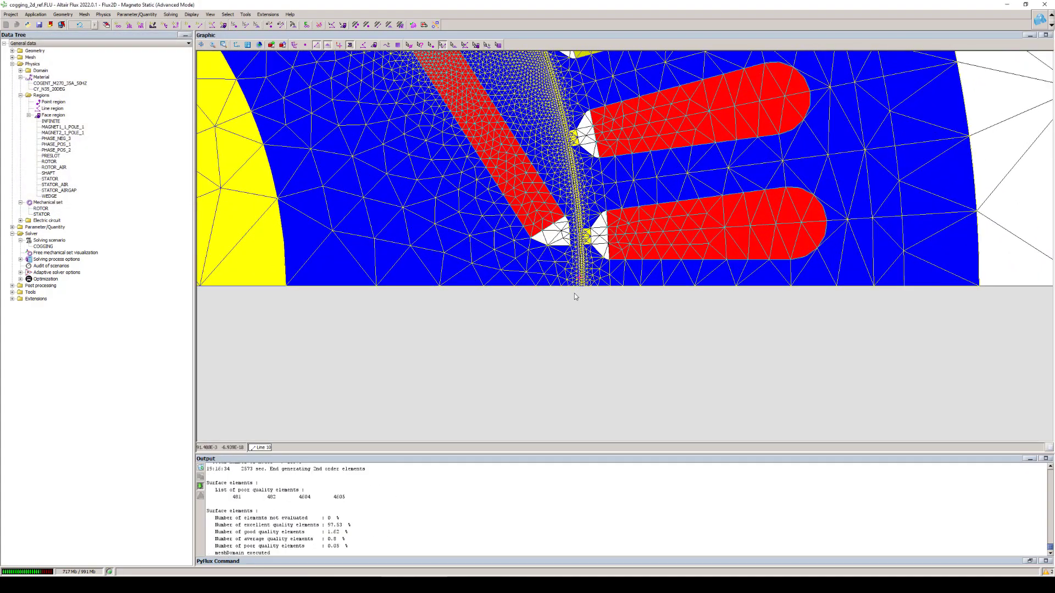
{"action": "right_click_drag", "start_coordinate": [589, 194], "coordinate": [587, 266]}
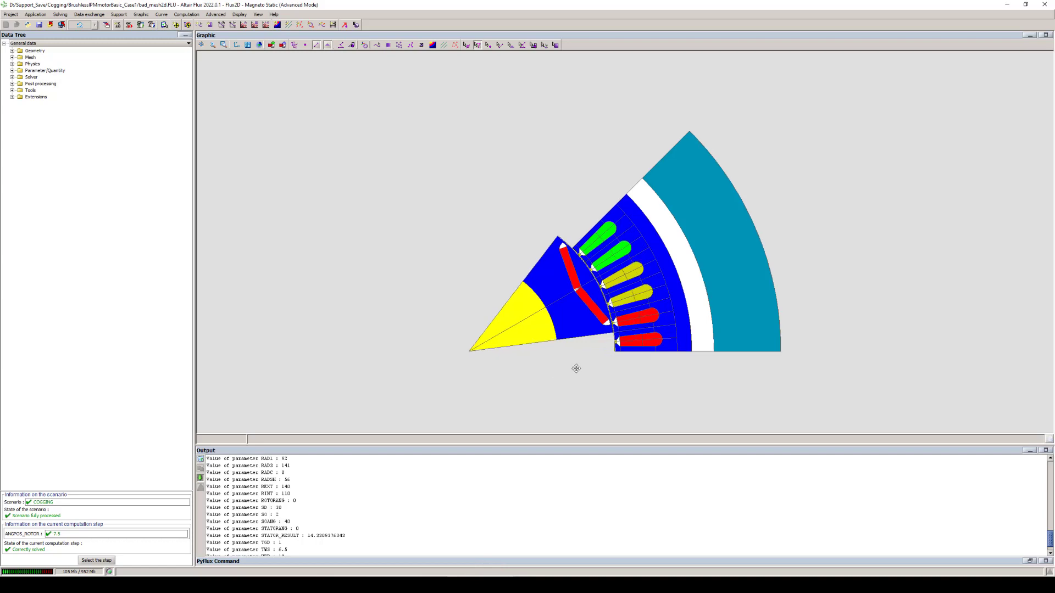
Switch to the solved cogging_mapped project and display its mesh, close up on the lower end of the air gap
{"action": "middle_click_drag", "start_coordinate": [578, 373], "coordinate": [544, 326]}
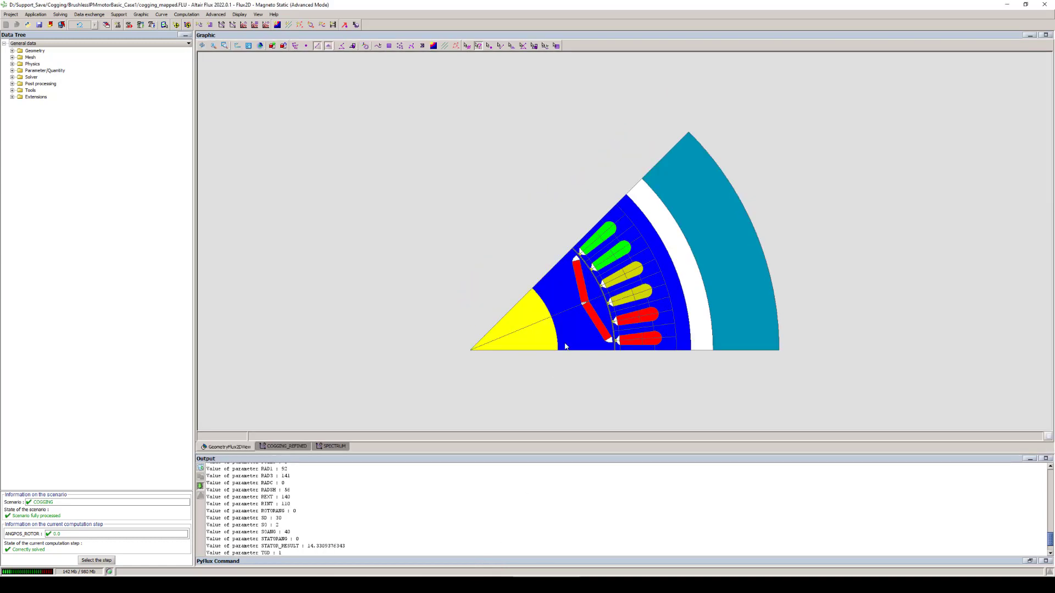
{"action": "scroll", "coordinate": [555, 362], "scroll_direction": "up", "scroll_amount": 3}
{"action": "scroll", "coordinate": [606, 235], "scroll_direction": "up", "scroll_amount": 3}
{"action": "scroll", "coordinate": [607, 235], "scroll_direction": "up", "scroll_amount": 5}
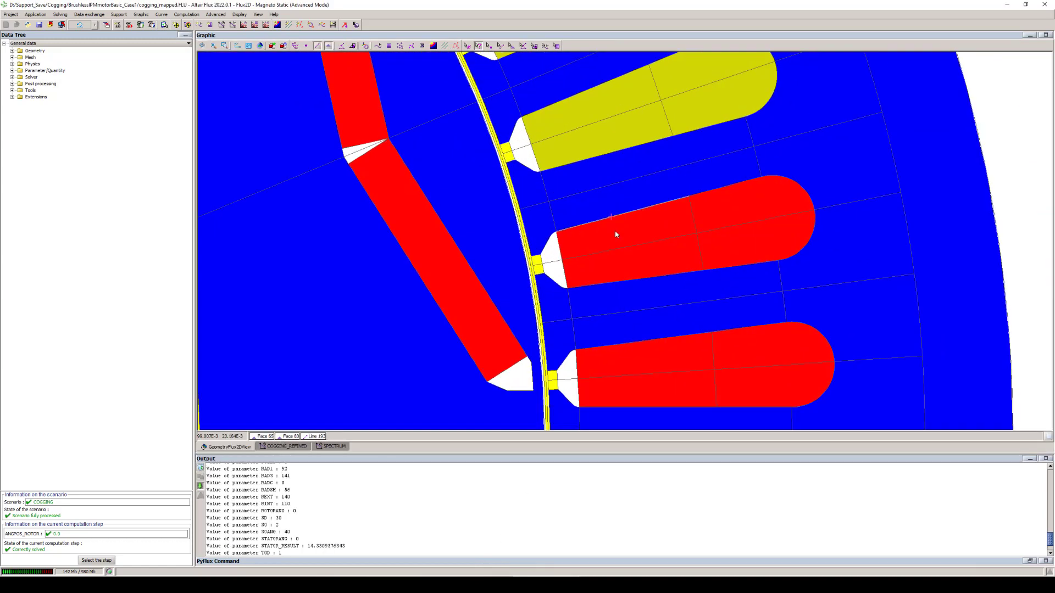
{"action": "left_click", "coordinate": [422, 46]}
{"action": "scroll", "coordinate": [664, 212], "scroll_direction": "up", "scroll_amount": 6}
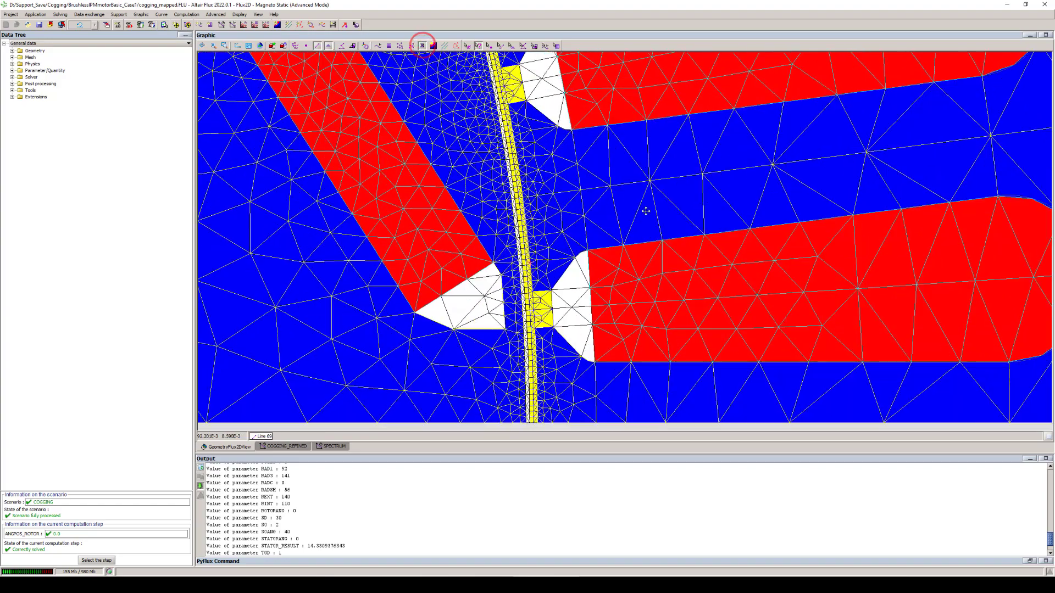
{"action": "scroll", "coordinate": [665, 212], "scroll_direction": "up", "scroll_amount": 1}
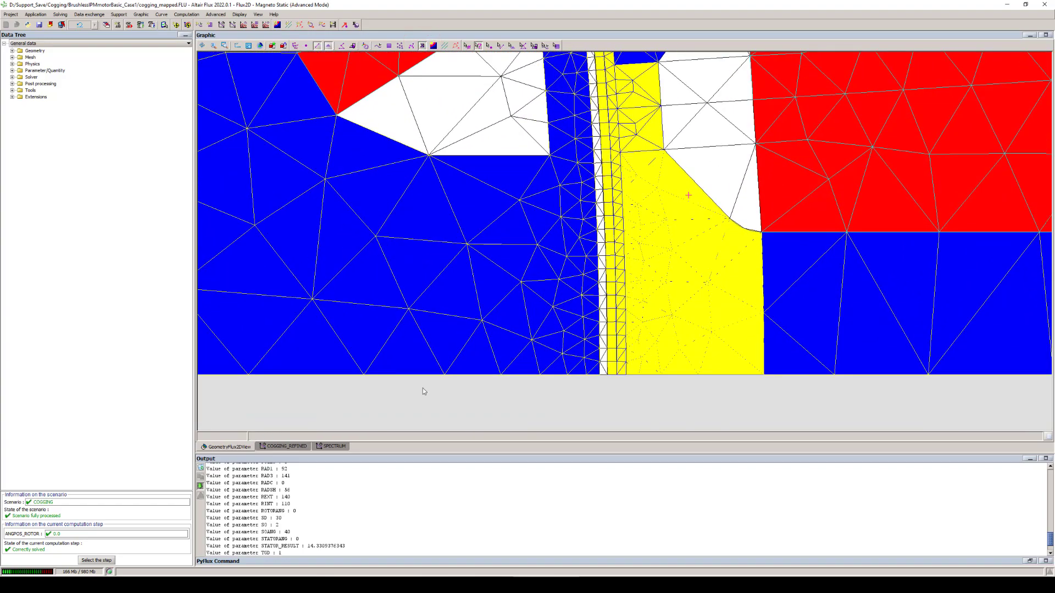
Select the COGGING computation step with ANGPOS_ROTOR at 0.1875
{"action": "left_click", "coordinate": [96, 560]}
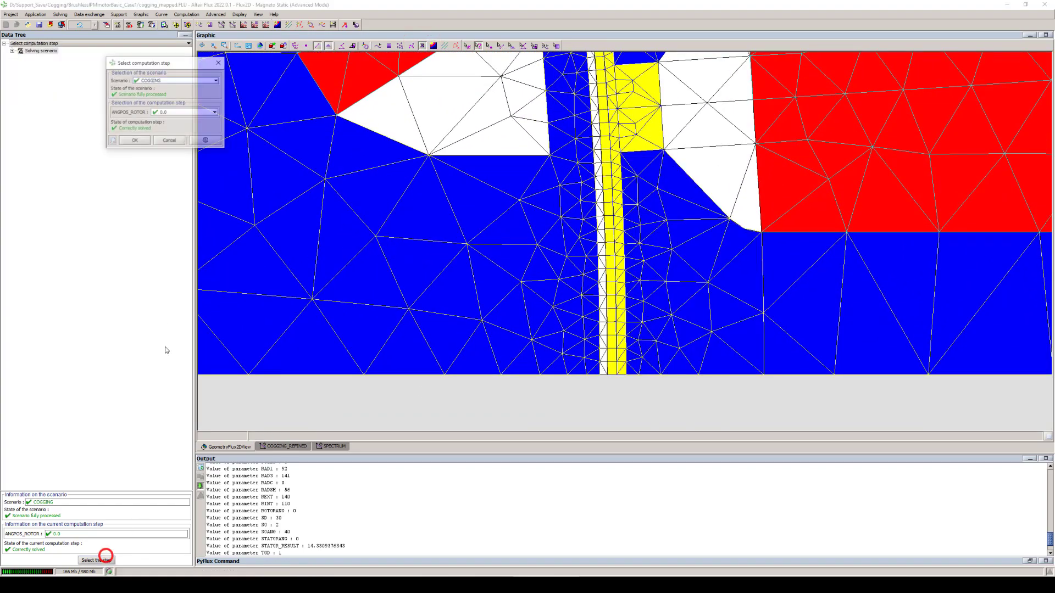
{"action": "left_click", "coordinate": [164, 112]}
{"action": "left_click", "coordinate": [168, 121]}
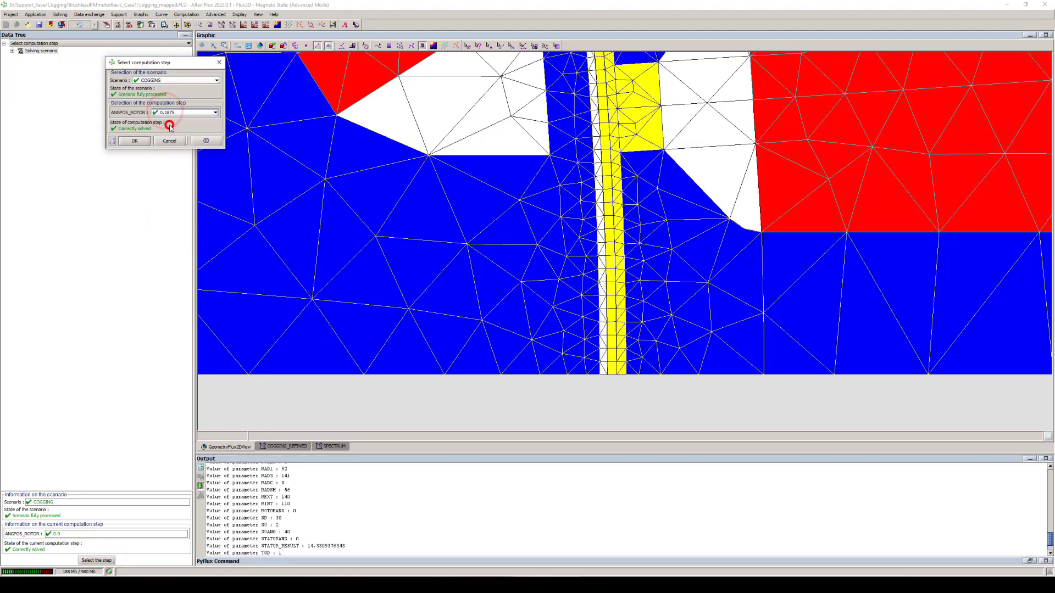
{"action": "left_click", "coordinate": [134, 140]}
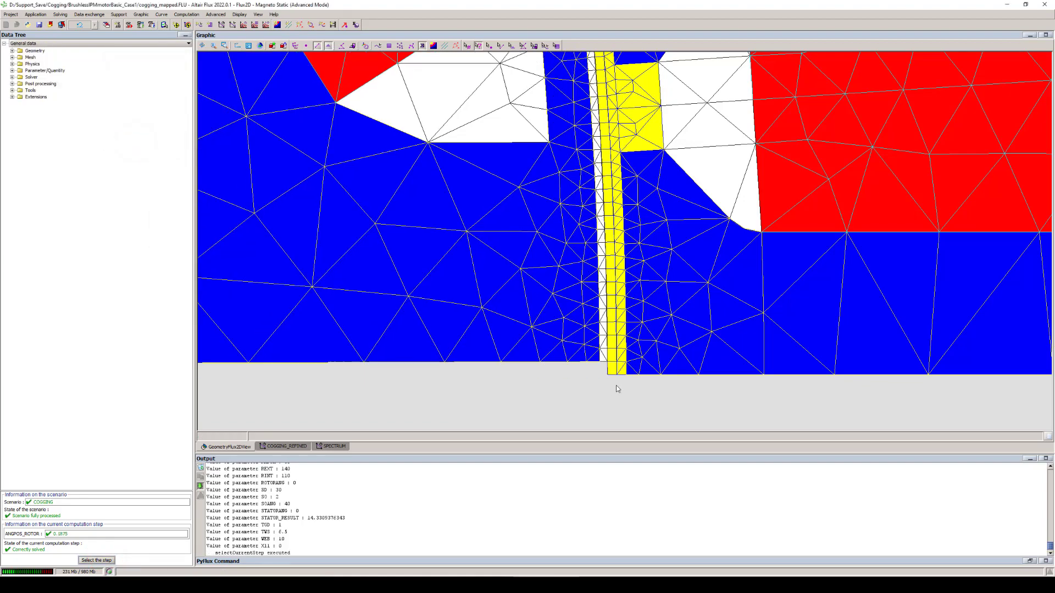
Examine how the air-gap elements line up across the rotor-stator interface and show the COGGING_REFINED curve
{"action": "scroll", "coordinate": [606, 385], "scroll_direction": "up", "scroll_amount": 4}
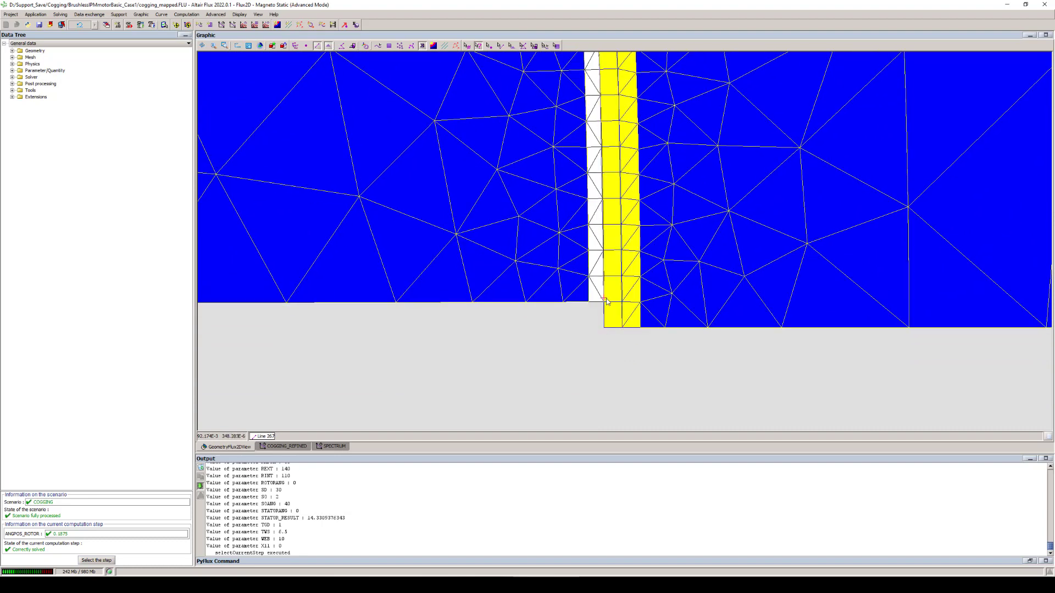
{"action": "scroll", "coordinate": [605, 301], "scroll_direction": "down", "scroll_amount": 2}
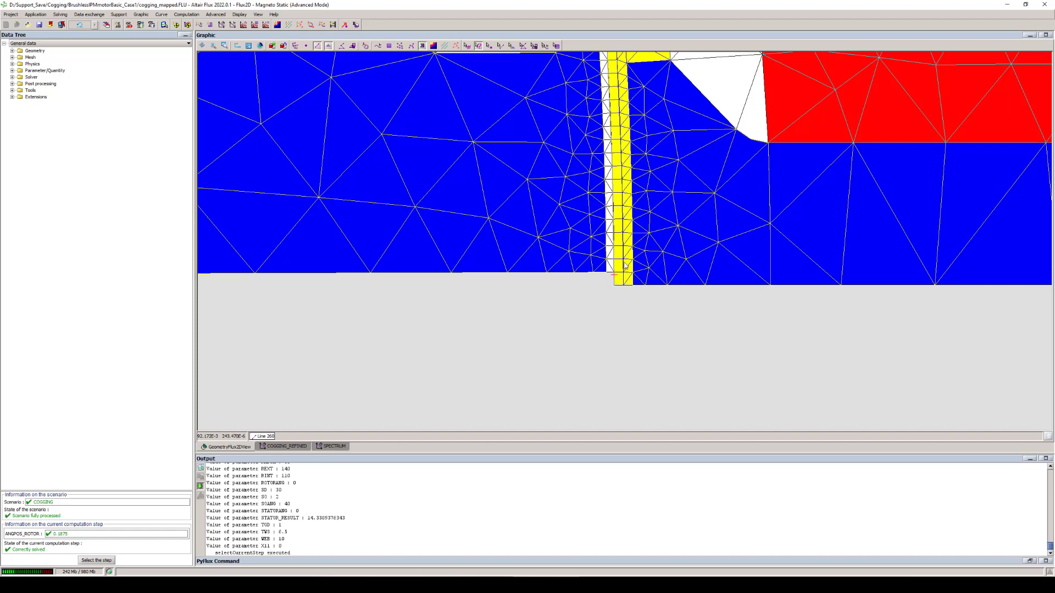
{"action": "scroll", "coordinate": [606, 311], "scroll_direction": "up", "scroll_amount": 3}
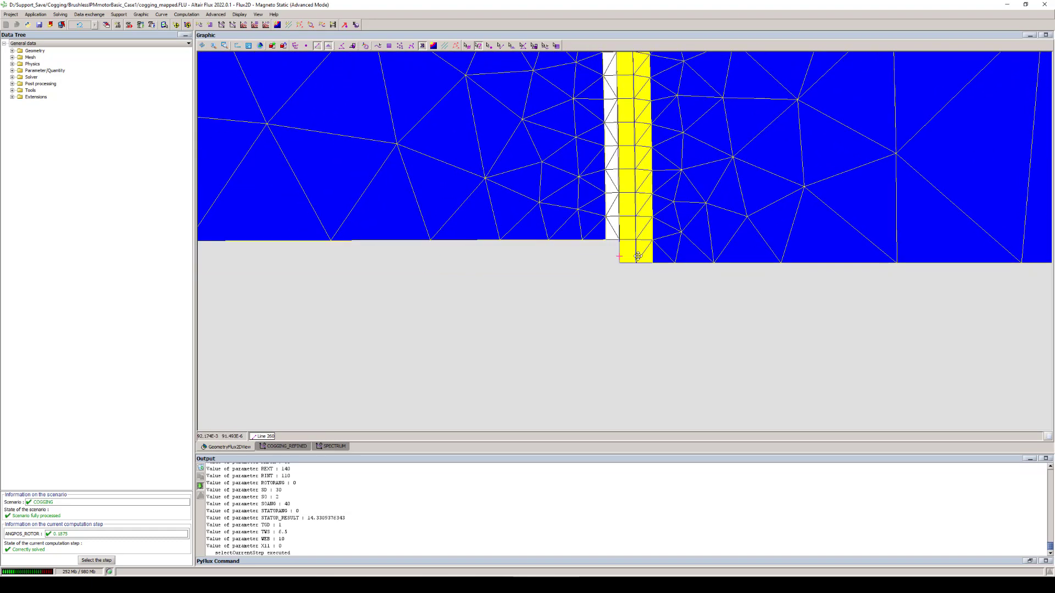
{"action": "scroll", "coordinate": [637, 256], "scroll_direction": "up", "scroll_amount": 2}
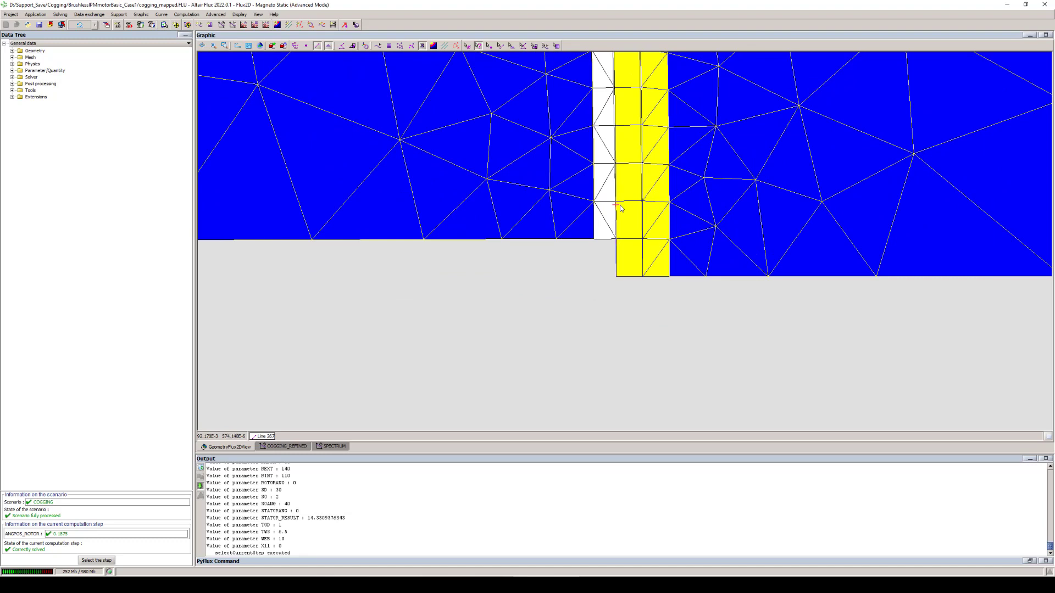
{"action": "scroll", "coordinate": [621, 223], "scroll_direction": "down", "scroll_amount": 4}
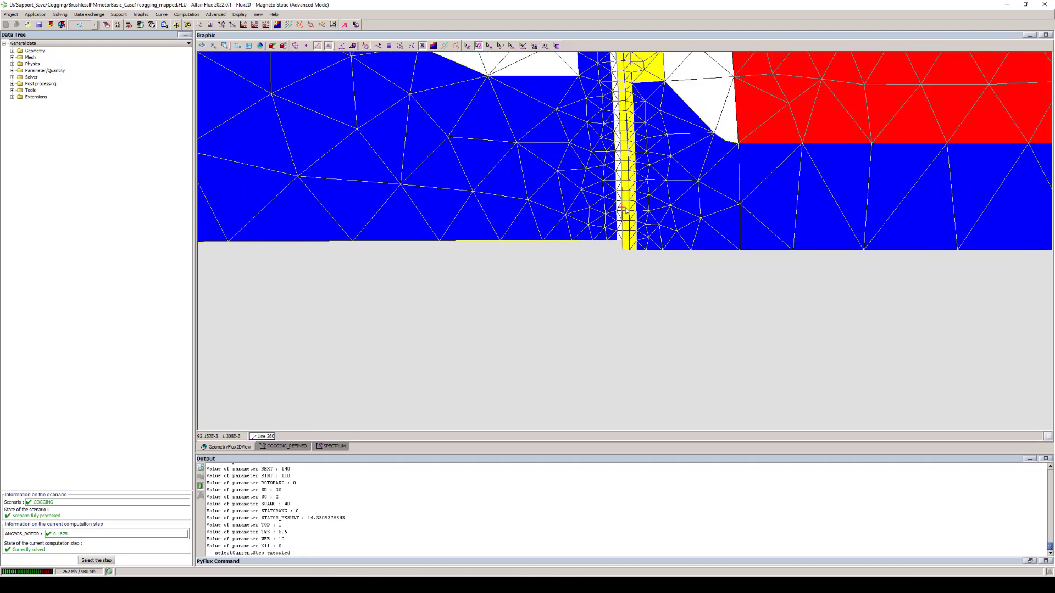
{"action": "scroll", "coordinate": [625, 210], "scroll_direction": "down", "scroll_amount": 3}
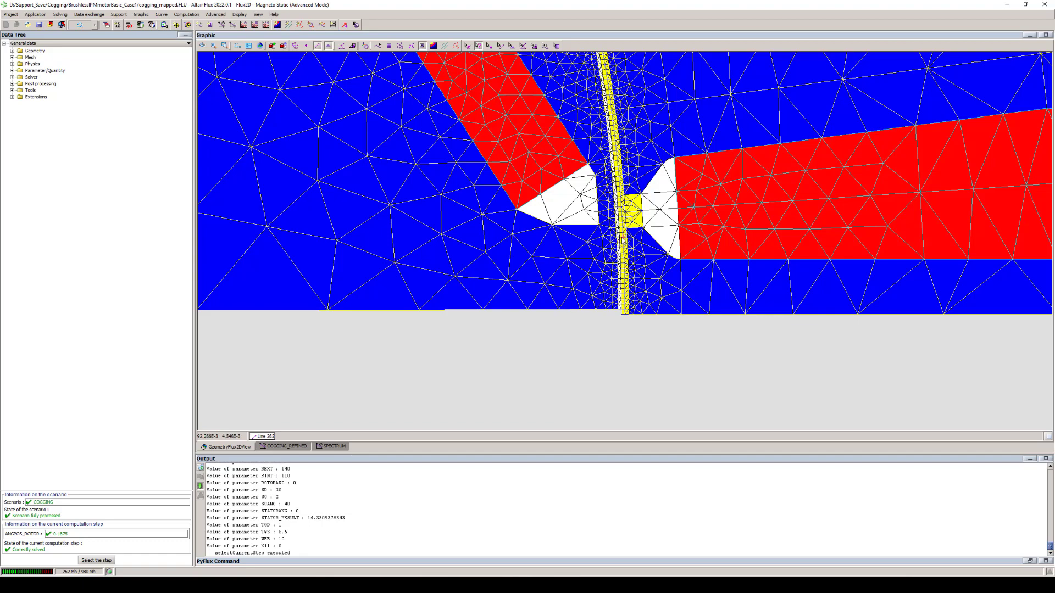
{"action": "scroll", "coordinate": [619, 242], "scroll_direction": "down", "scroll_amount": 4}
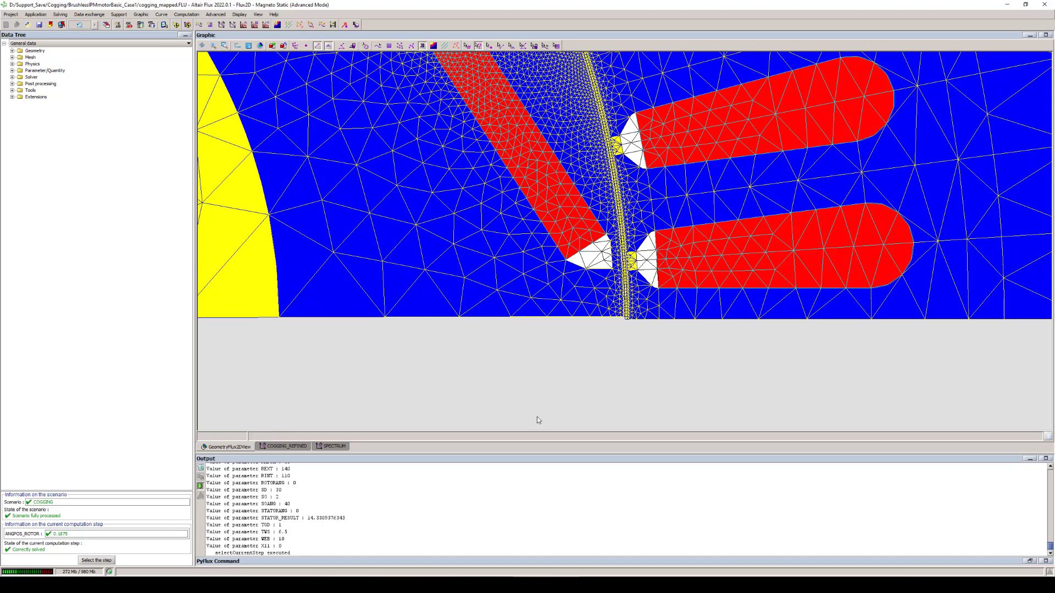
{"action": "left_click", "coordinate": [286, 446]}
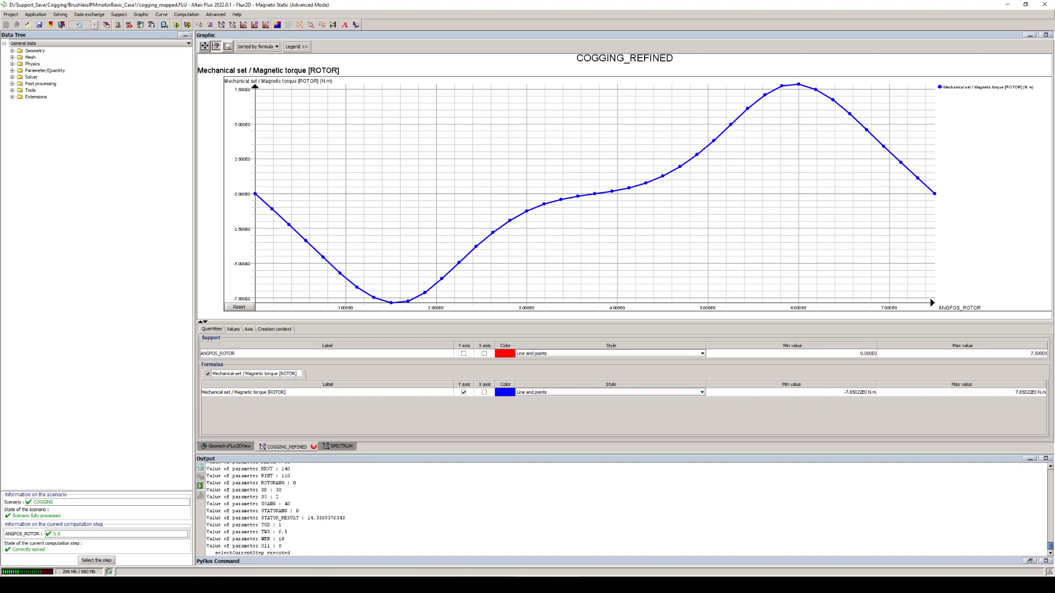
Switch to the bad_mesh2d project and display its mesh around the air gap
{"action": "mouse_move", "coordinate": [448, 585]}
{"action": "left_click", "coordinate": [494, 549]}
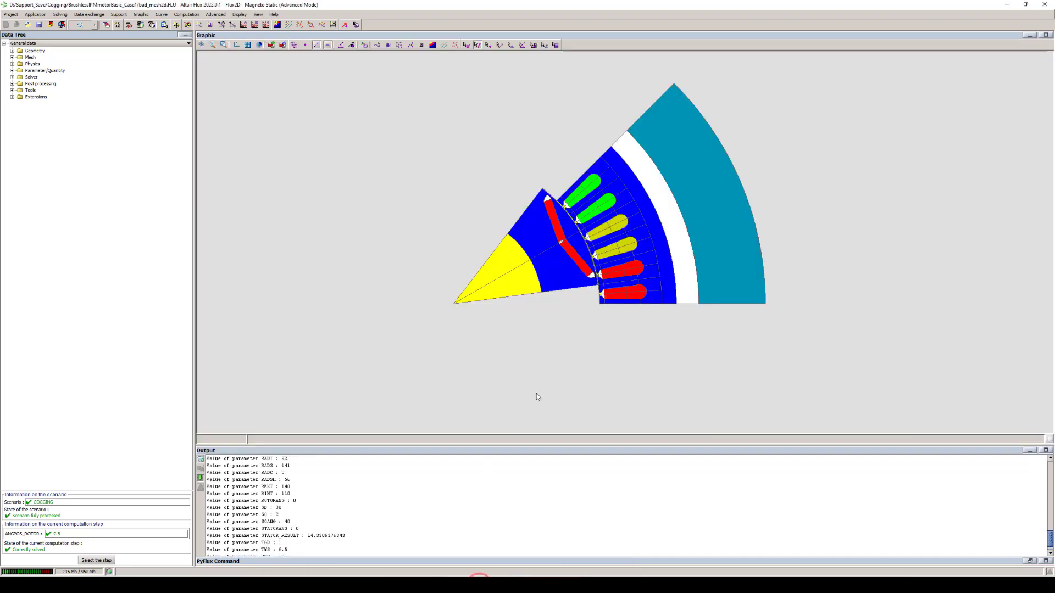
{"action": "right_click_drag", "start_coordinate": [534, 407], "coordinate": [582, 325]}
{"action": "scroll", "coordinate": [574, 279], "scroll_direction": "up", "scroll_amount": 10}
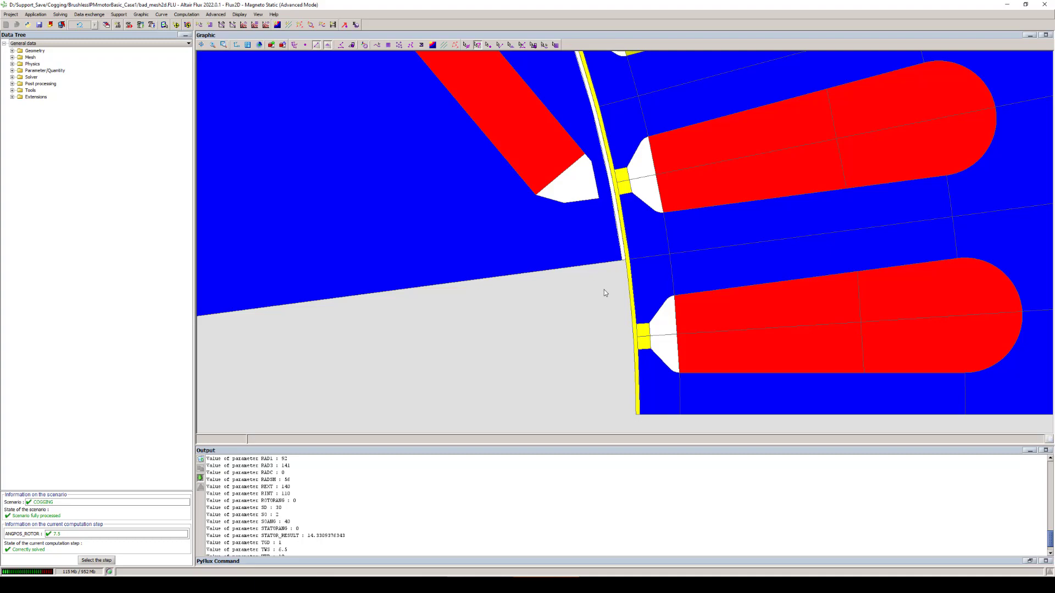
{"action": "left_click", "coordinate": [422, 44]}
{"action": "scroll", "coordinate": [609, 241], "scroll_direction": "down", "scroll_amount": 5}
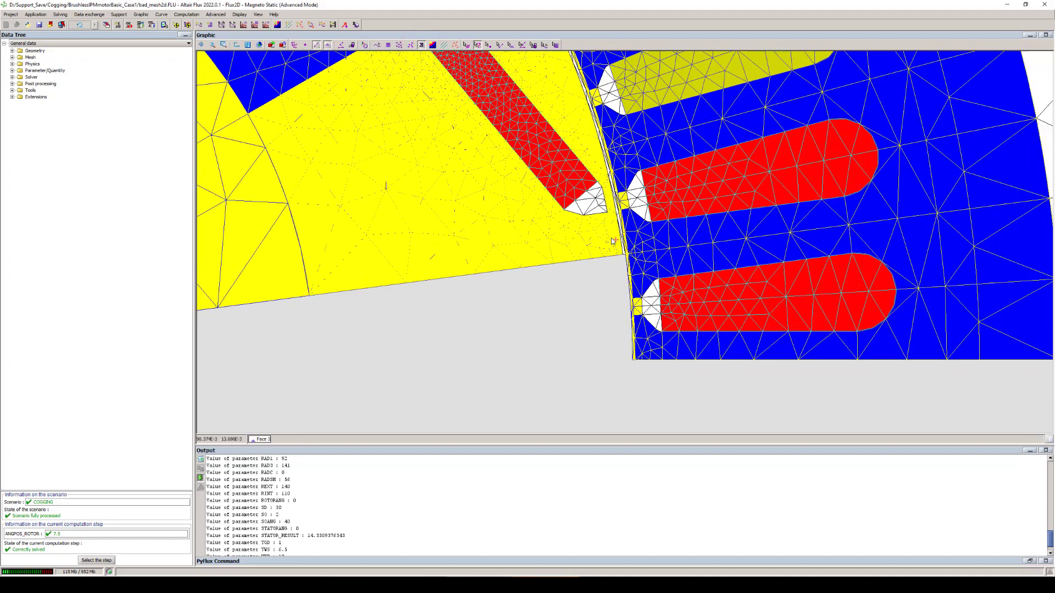
Examine the shape and size of the air-gap elements along the rotor-stator interface in the bad_mesh2d project
{"action": "scroll", "coordinate": [601, 291], "scroll_direction": "up", "scroll_amount": 8}
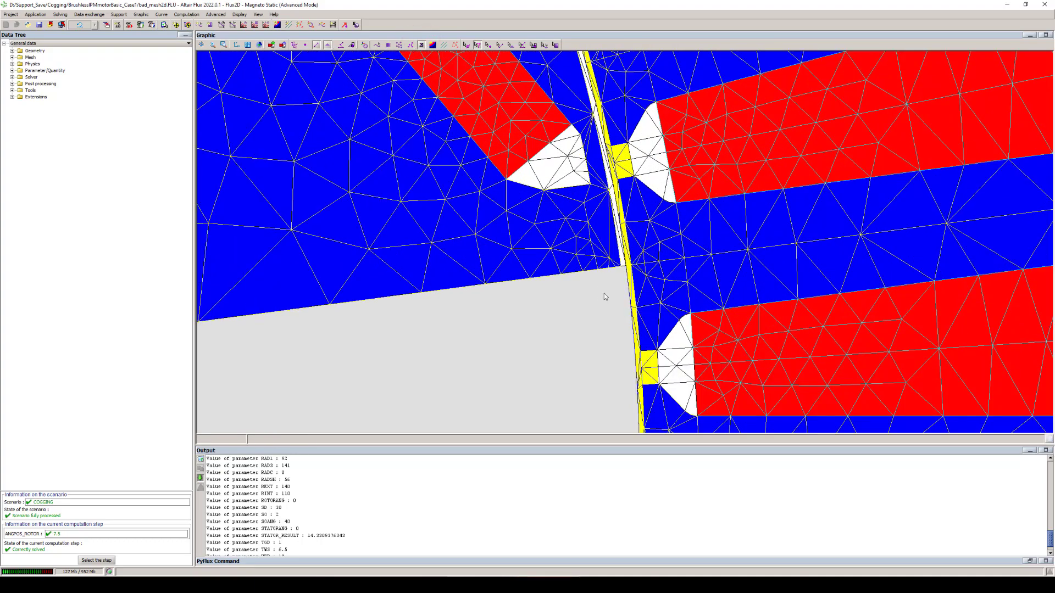
{"action": "scroll", "coordinate": [604, 296], "scroll_direction": "up", "scroll_amount": 5}
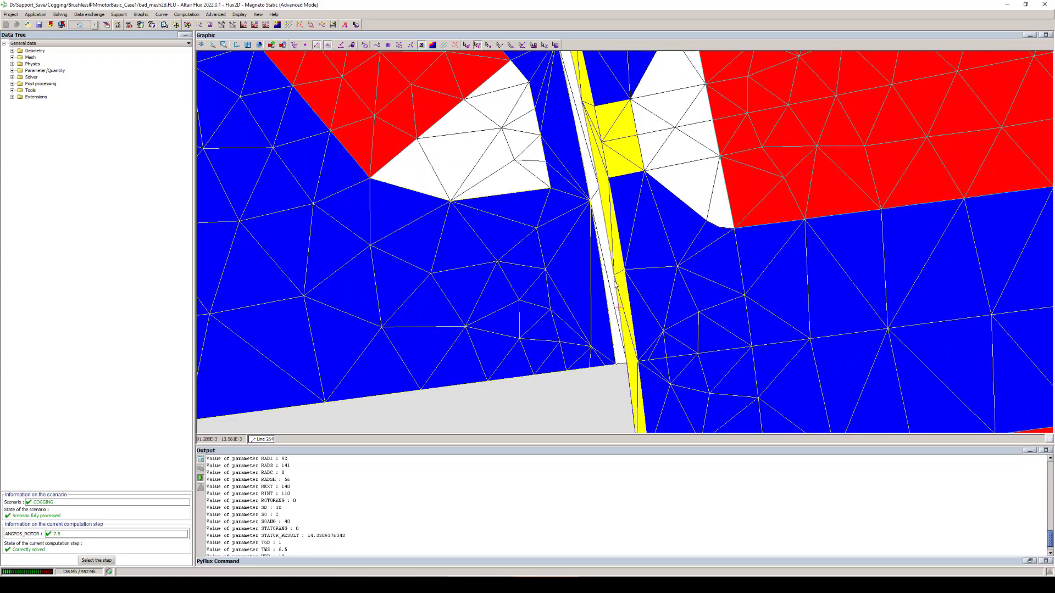
{"action": "scroll", "coordinate": [609, 296], "scroll_direction": "down", "scroll_amount": 2}
{"action": "middle_click_drag", "start_coordinate": [623, 235], "coordinate": [629, 288]}
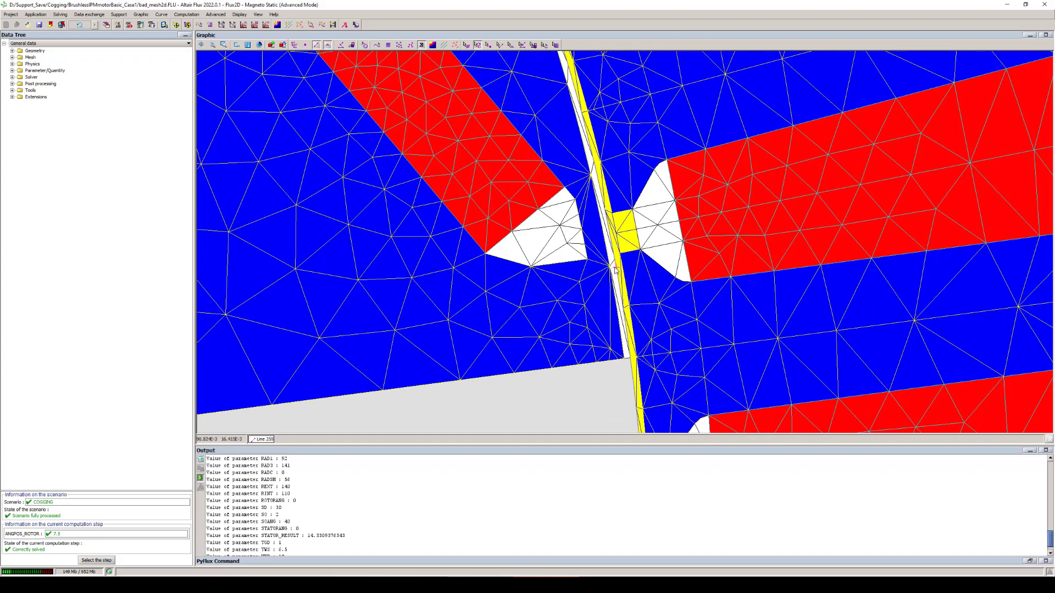
{"action": "scroll", "coordinate": [614, 264], "scroll_direction": "down", "scroll_amount": 1}
{"action": "middle_click_drag", "start_coordinate": [613, 185], "coordinate": [612, 261]}
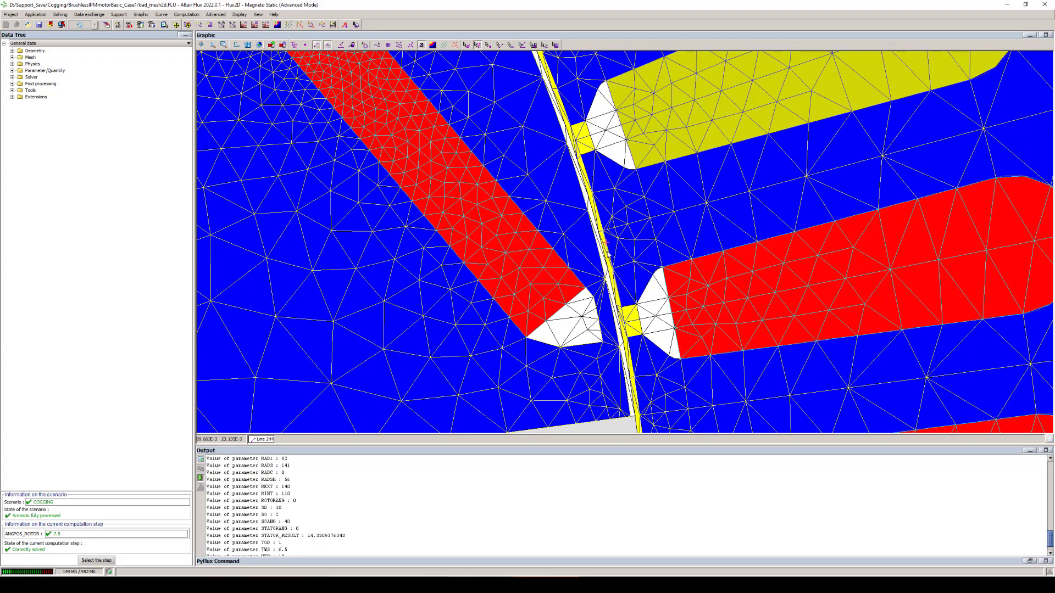
{"action": "scroll", "coordinate": [608, 252], "scroll_direction": "down", "scroll_amount": 5}
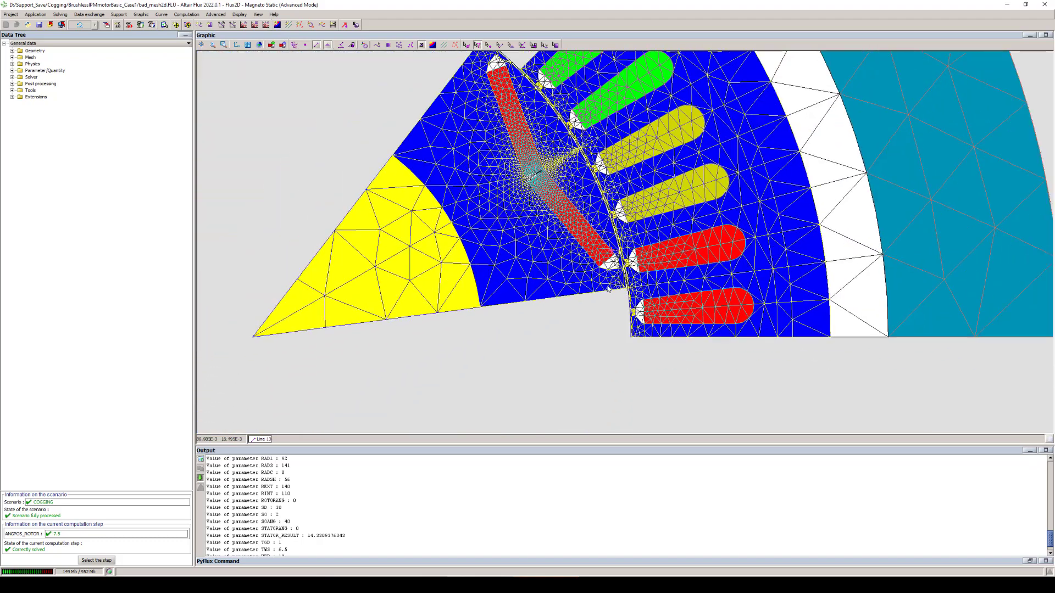
{"action": "middle_click_drag", "start_coordinate": [592, 312], "coordinate": [594, 333]}
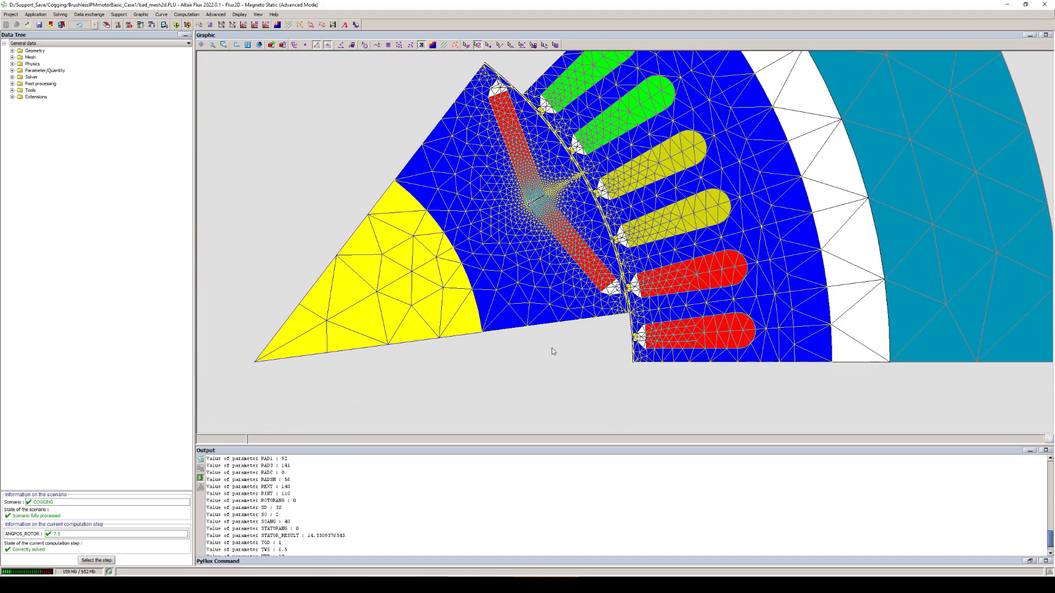
Start a new 2D curve in the bad_mesh2d project and bring up the COGGING_REFINED curve of cogging_mapped
{"action": "left_click", "coordinate": [223, 25]}
{"action": "type", "text": "co"}
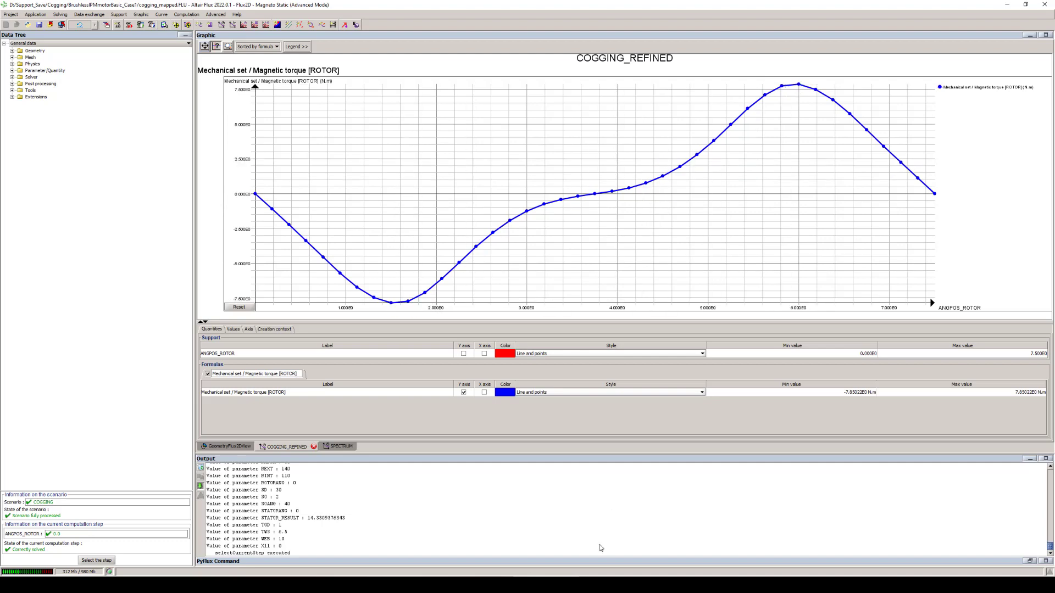
{"action": "left_click", "coordinate": [529, 541]}
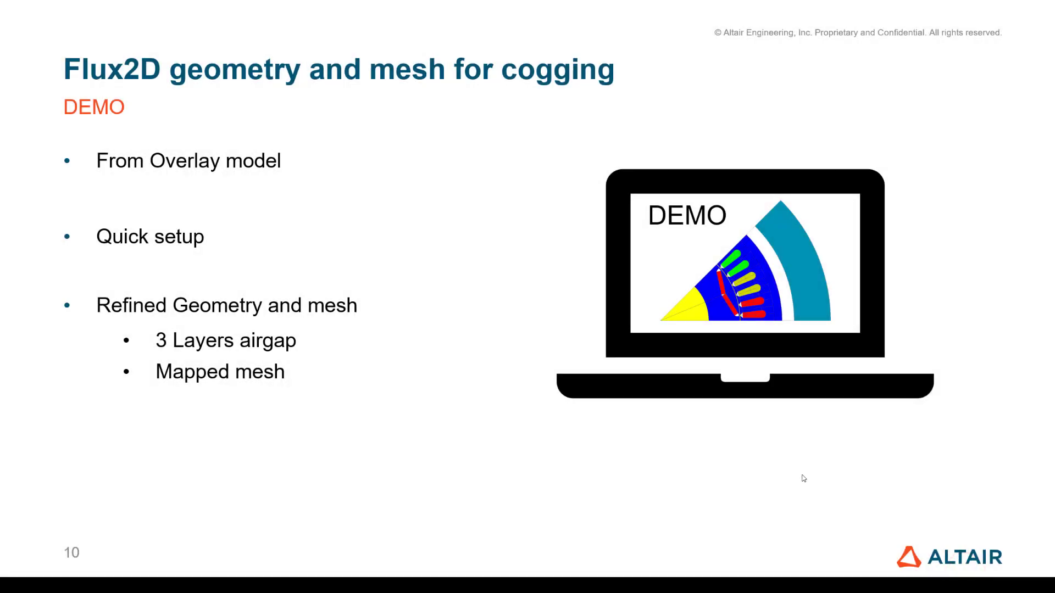
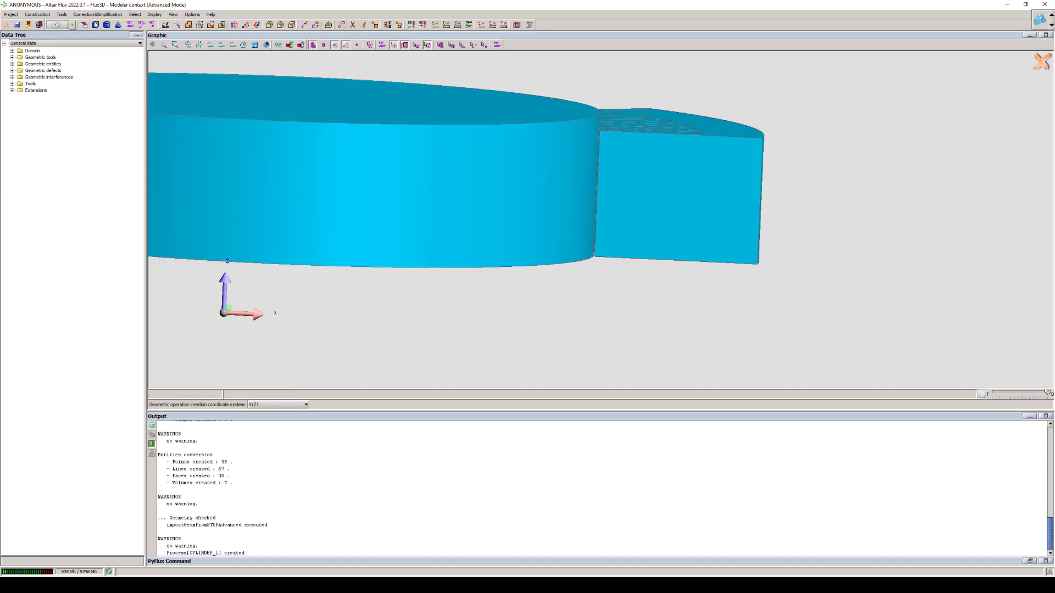
In the Flux 3D modeler, start a second cylinder with the first and second coordinates of its basis circle's center at 0
{"action": "left_click", "coordinate": [107, 25]}
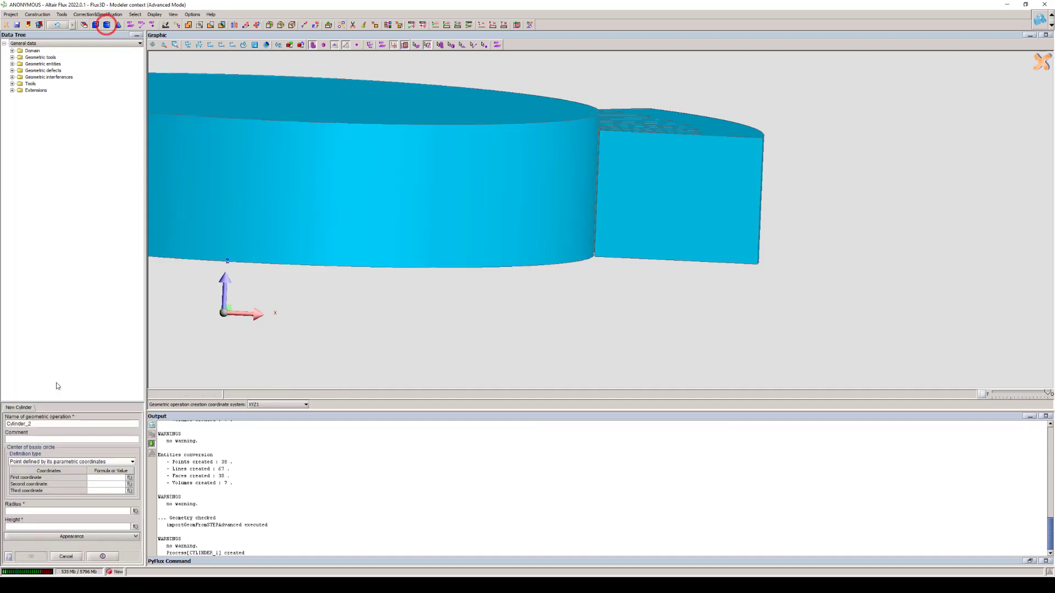
{"action": "left_click", "coordinate": [97, 476]}
{"action": "type", "text": "00"}
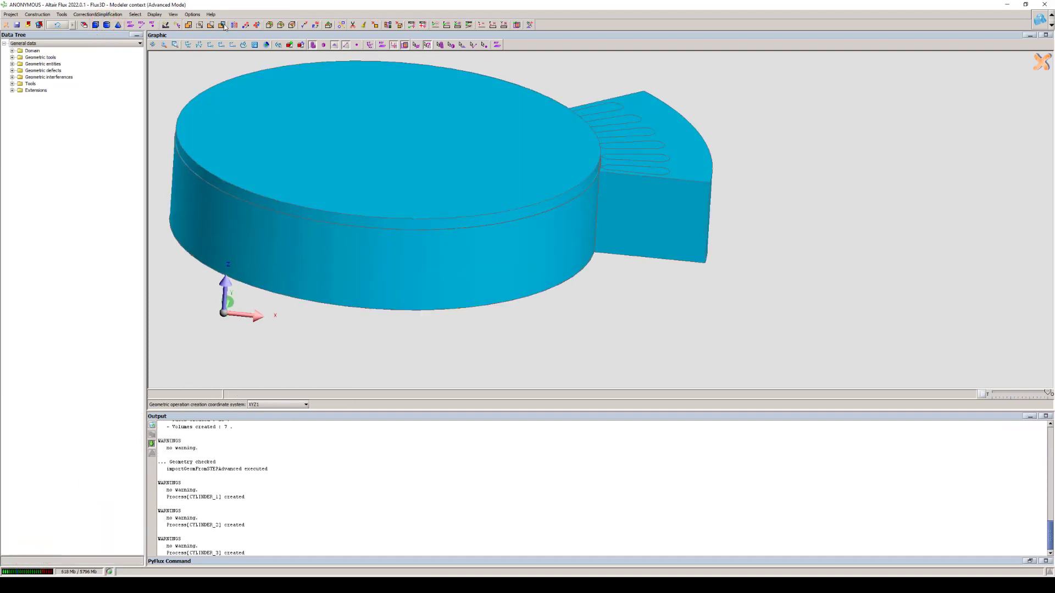
Create an assembly with OBJ_CYLINDER_1 as master object, adding OBJ_CYLINDER_2 and one further object to it
{"action": "left_click", "coordinate": [223, 24]}
{"action": "left_click", "coordinate": [52, 501]}
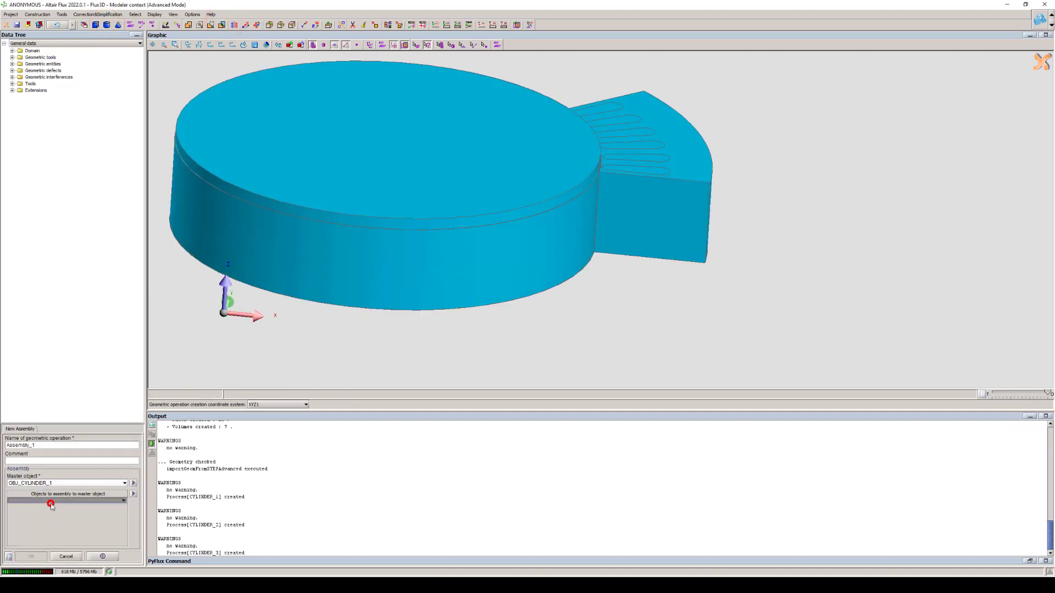
{"action": "left_click", "coordinate": [56, 526]}
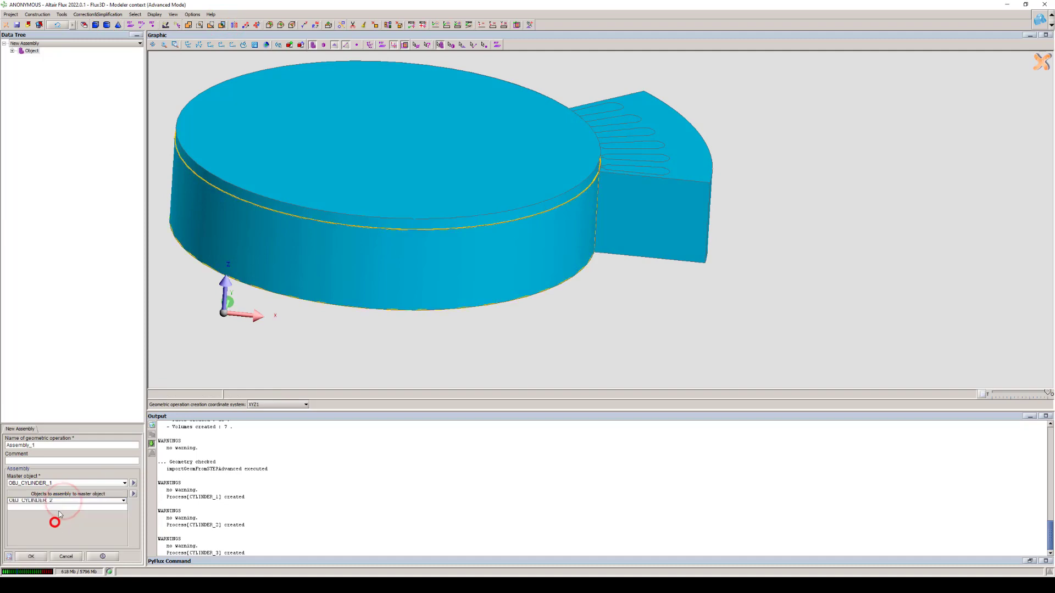
{"action": "left_click", "coordinate": [59, 509]}
{"action": "left_click", "coordinate": [50, 534]}
{"action": "left_click", "coordinate": [40, 556]}
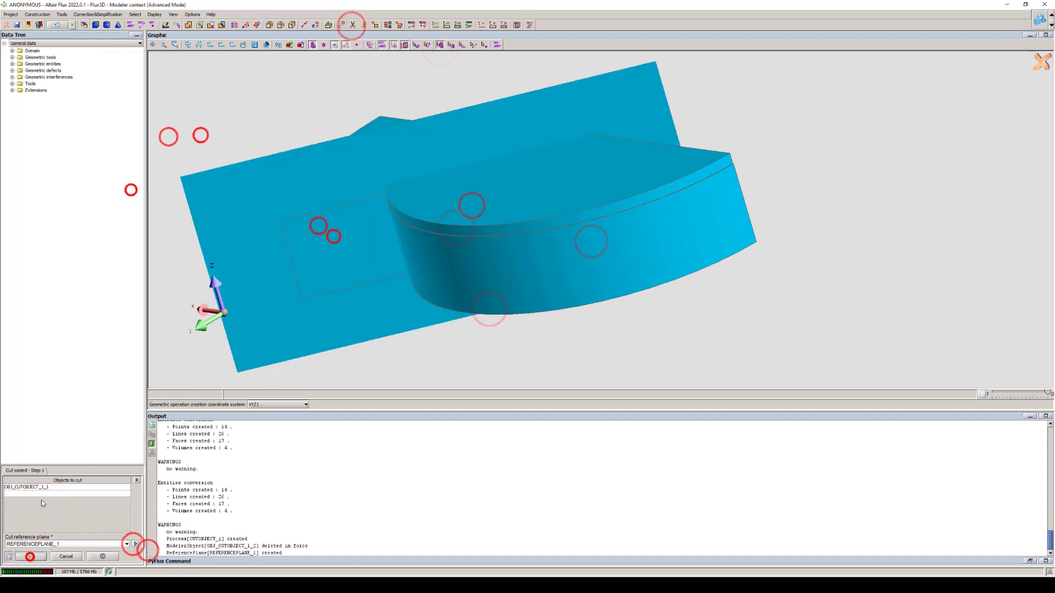
Cut OBJ_CUTOBJECT_1_1 with REFERENCEPLANE_1 and delete the surplus piece OBJ_CUTOBJECT_2_2
{"action": "left_click", "coordinate": [501, 308]}
{"action": "left_click_drag", "start_coordinate": [450, 212], "coordinate": [410, 231]}
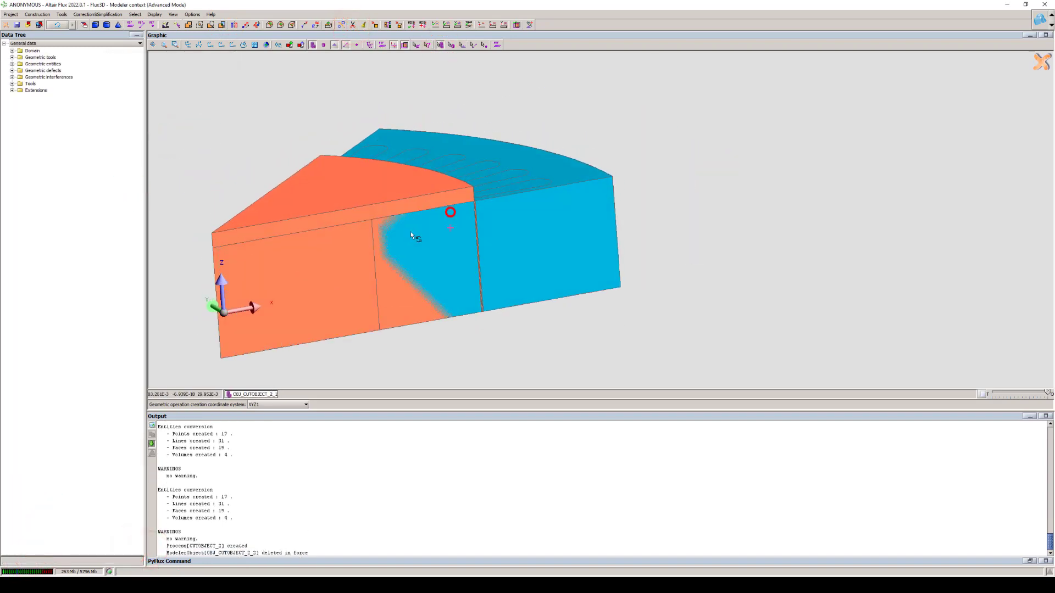
{"action": "right_click_drag", "start_coordinate": [411, 232], "coordinate": [509, 225]}
{"action": "left_click_drag", "start_coordinate": [509, 226], "coordinate": [475, 223]}
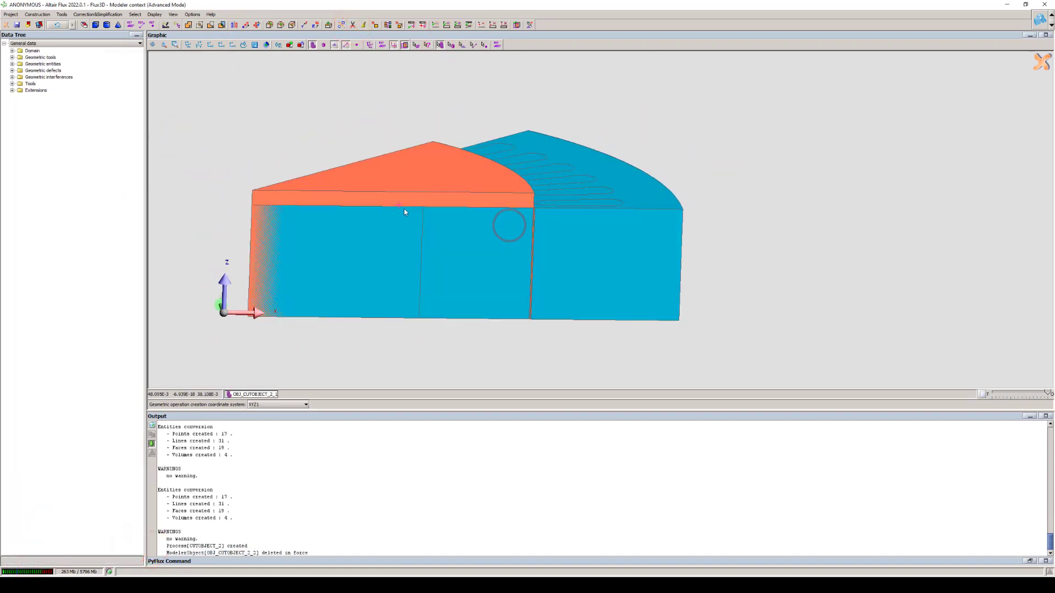
{"action": "left_click", "coordinate": [290, 114]}
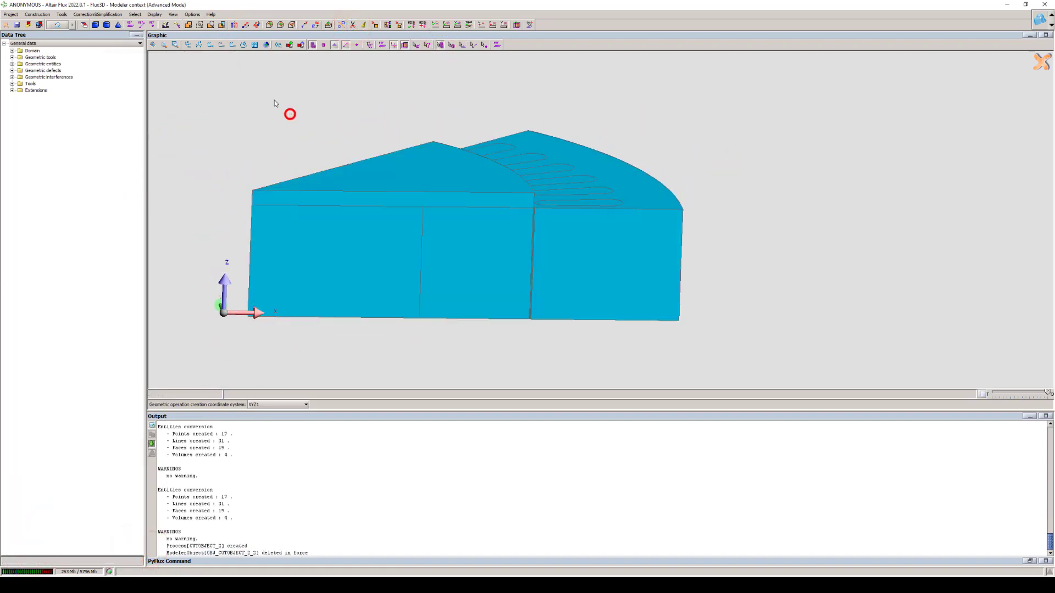
Create an assembly with OBJ_CUTOBJECT_2_1 as master object, adding all the other objects to it
{"action": "left_click", "coordinate": [222, 26]}
{"action": "left_click", "coordinate": [133, 494]}
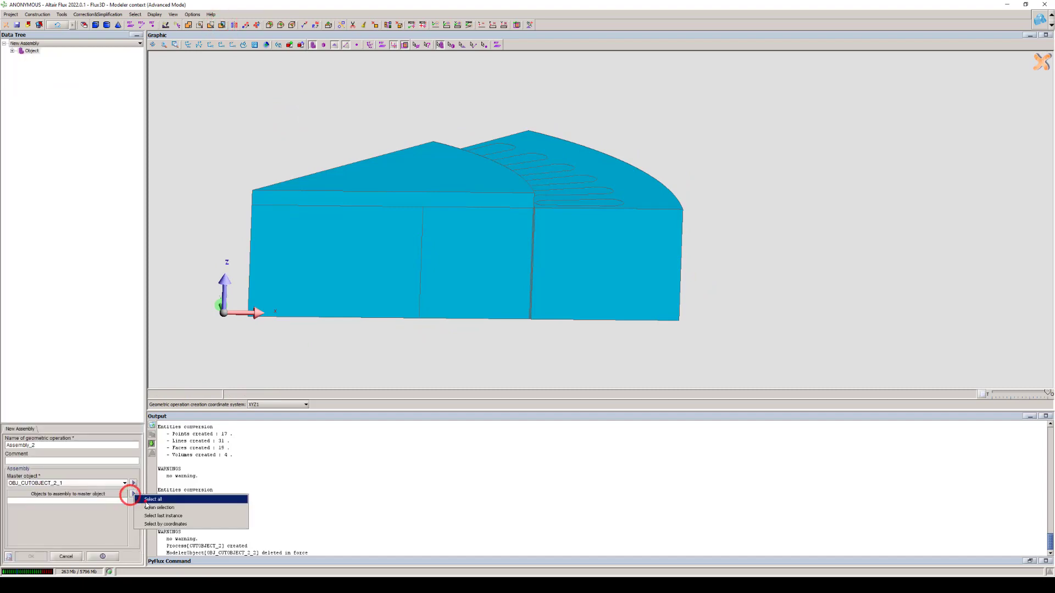
{"action": "left_click", "coordinate": [153, 498]}
{"action": "left_click", "coordinate": [31, 556]}
Close the modeler context and define a Magneto Static 3D application with automatic formulations and approximation orders
{"action": "scroll", "coordinate": [542, 246], "scroll_direction": "up", "scroll_amount": 5}
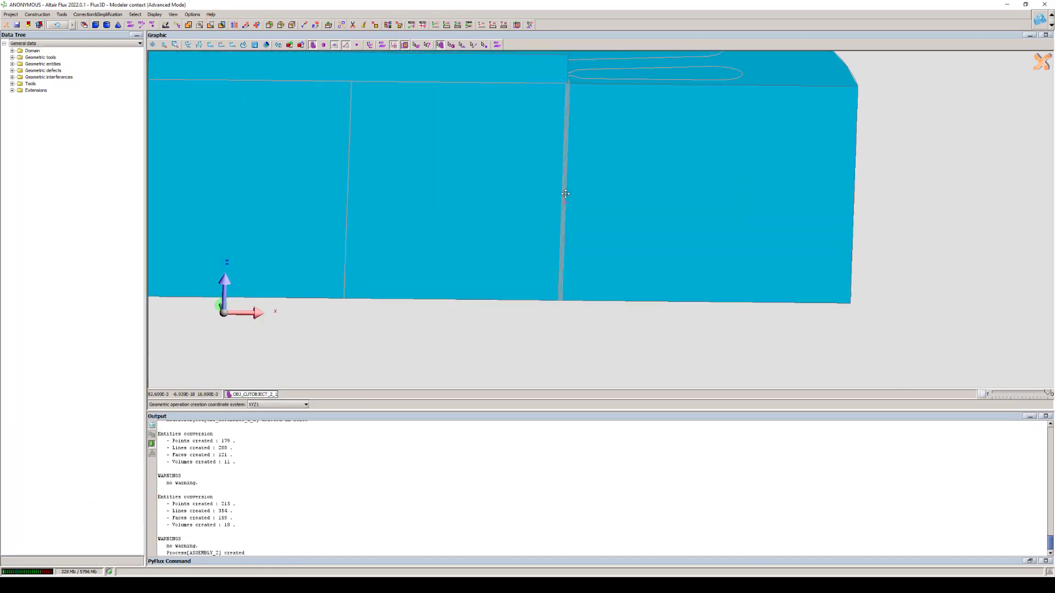
{"action": "scroll", "coordinate": [503, 187], "scroll_direction": "up", "scroll_amount": 5}
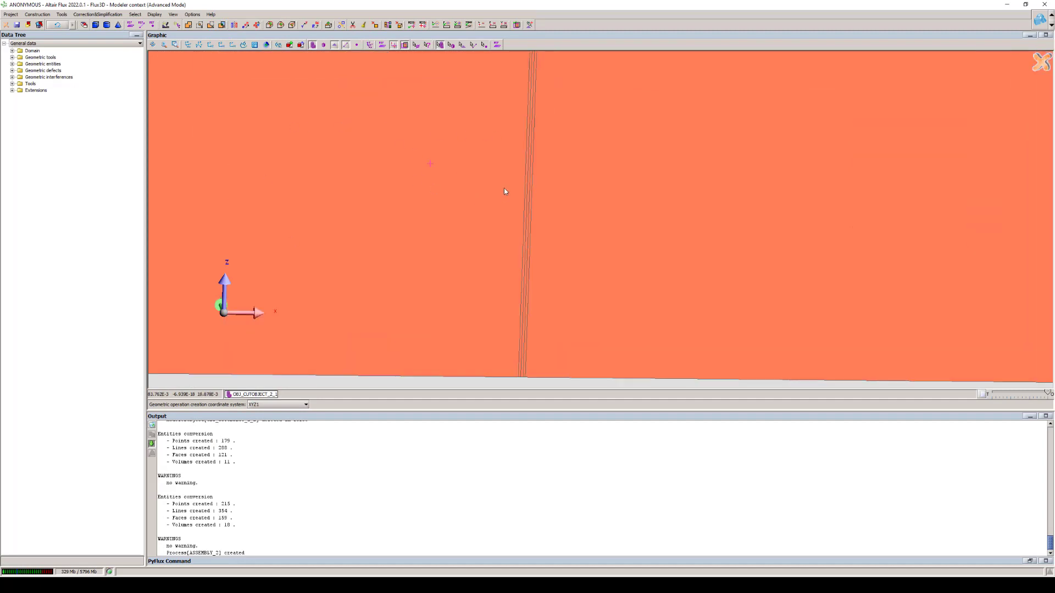
{"action": "scroll", "coordinate": [570, 325], "scroll_direction": "up", "scroll_amount": 3}
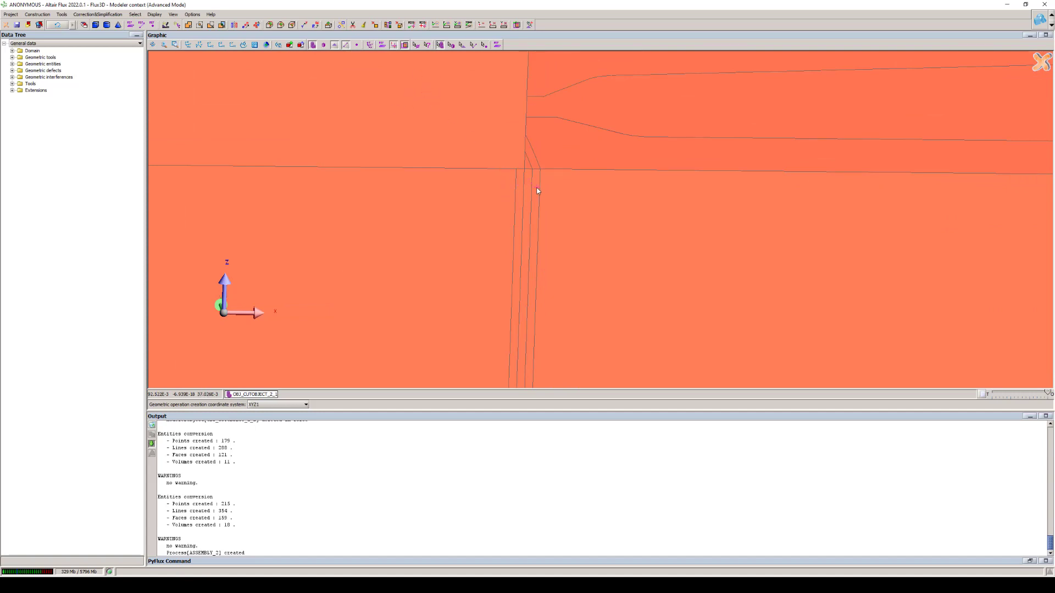
{"action": "scroll", "coordinate": [871, 206], "scroll_direction": "down", "scroll_amount": 8}
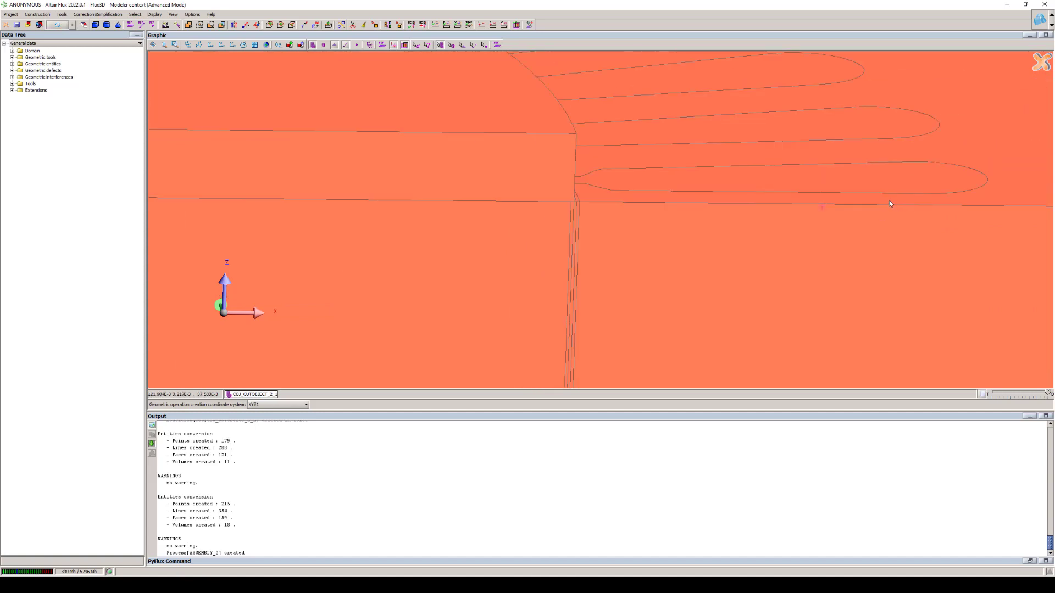
{"action": "scroll", "coordinate": [706, 189], "scroll_direction": "down", "scroll_amount": 3}
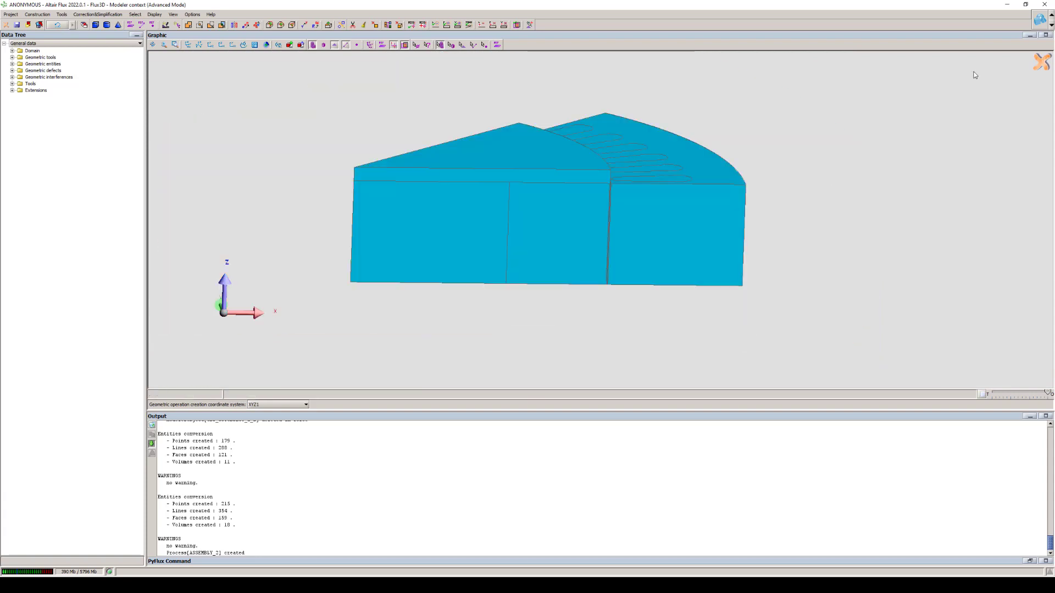
{"action": "left_click", "coordinate": [1037, 68]}
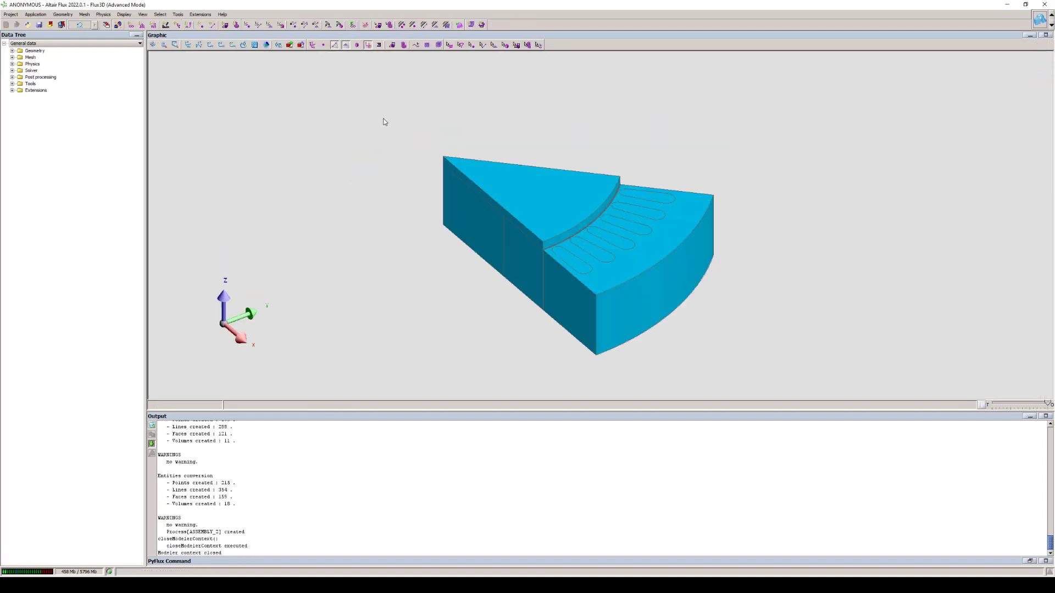
{"action": "left_click", "coordinate": [33, 15]}
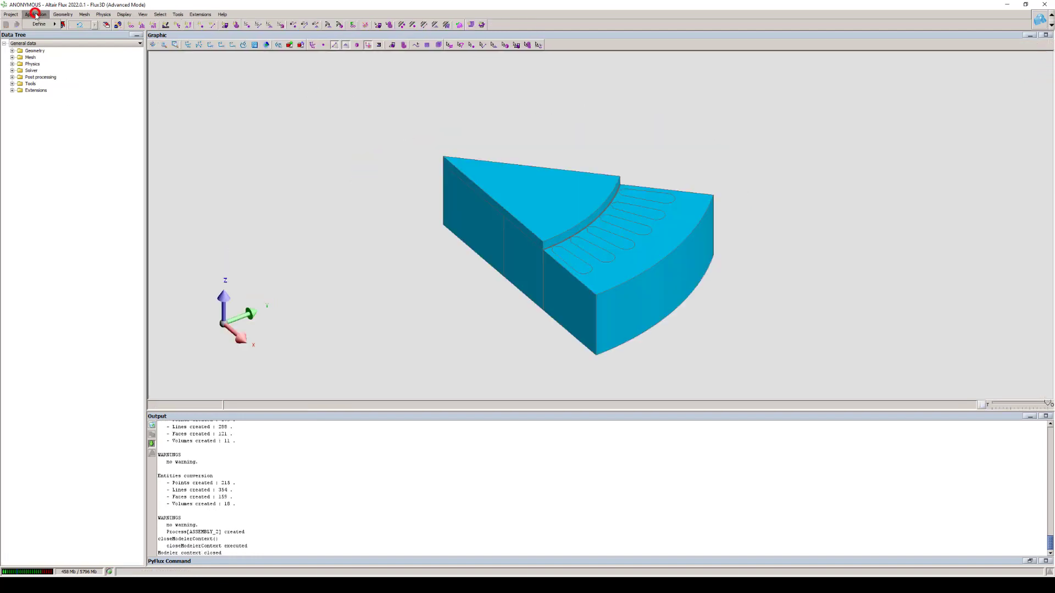
{"action": "mouse_move", "coordinate": [41, 25]}
{"action": "mouse_move", "coordinate": [80, 25]}
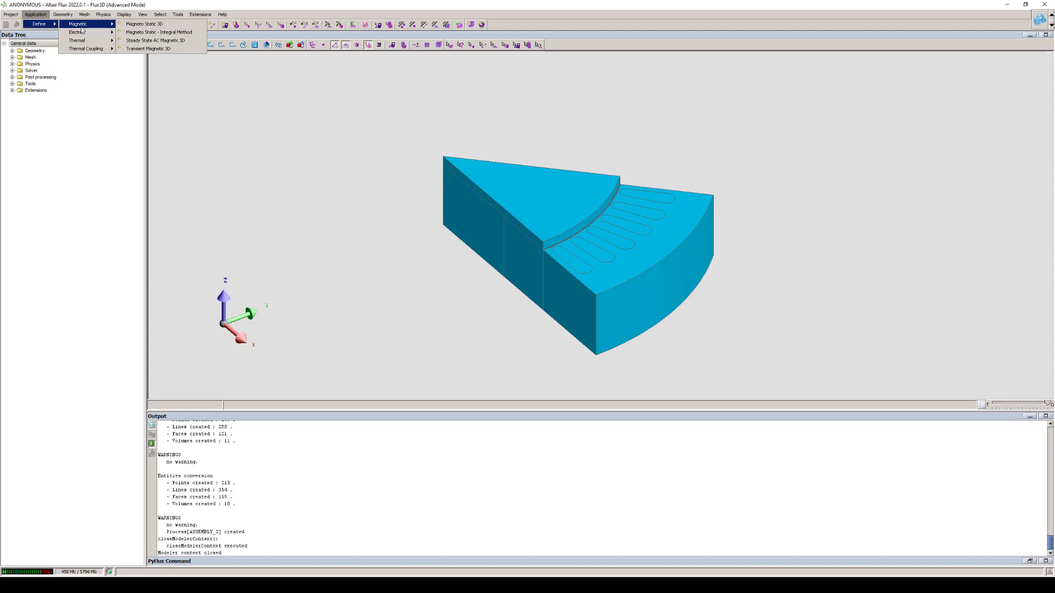
{"action": "left_click", "coordinate": [140, 24]}
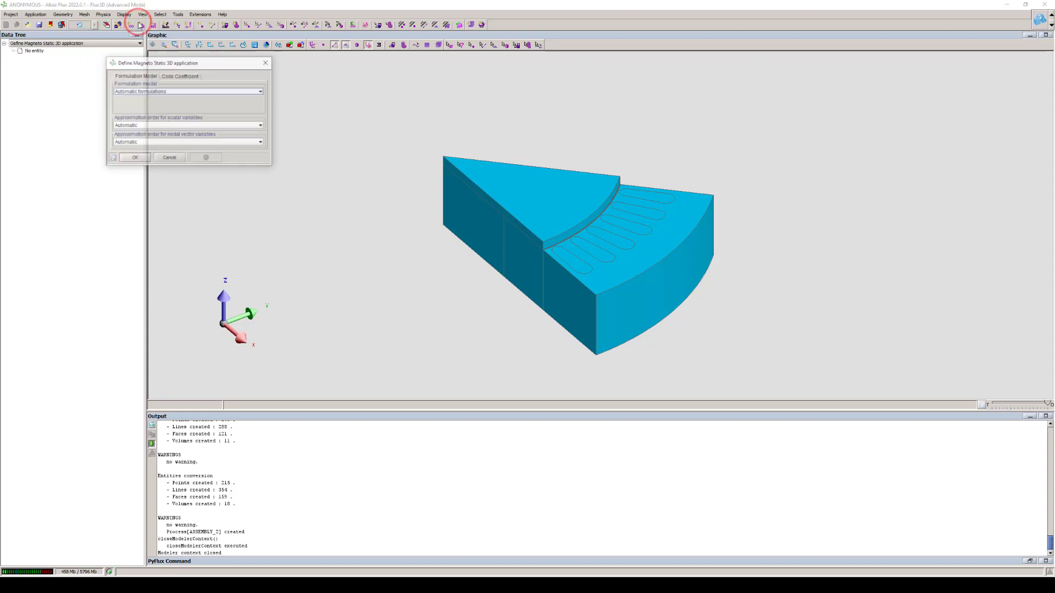
{"action": "left_click", "coordinate": [137, 159]}
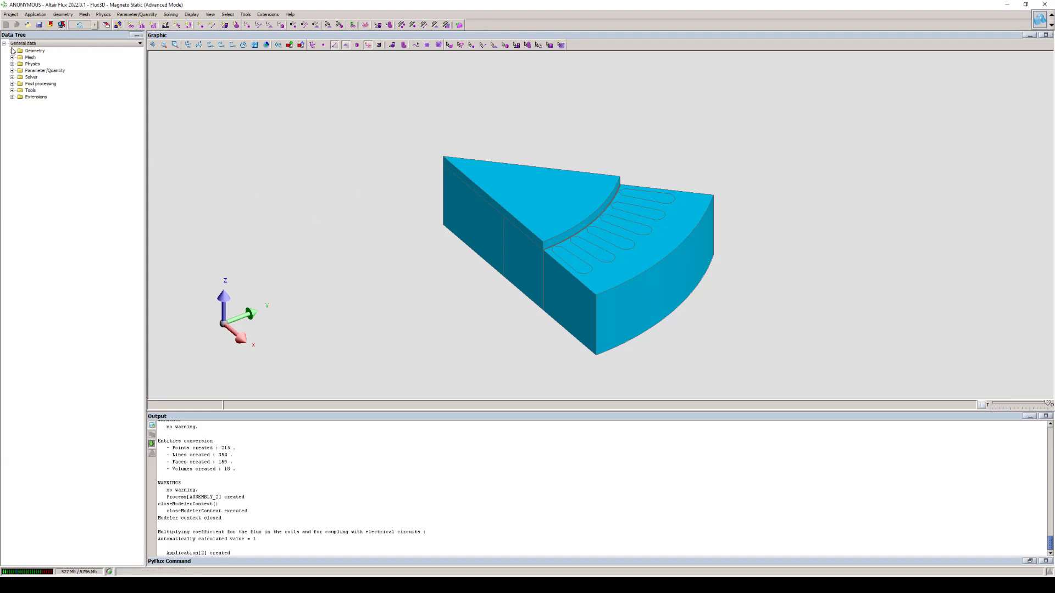
Create a cylindrical infinite box along the Z axis around the motor sector
{"action": "left_click", "coordinate": [12, 51]}
{"action": "left_click", "coordinate": [20, 58]}
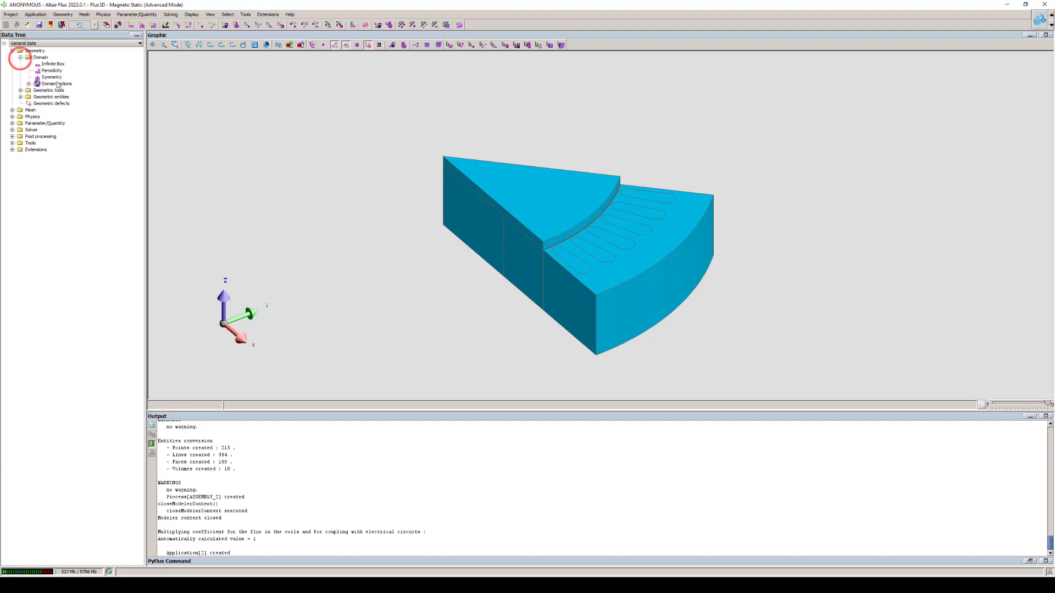
{"action": "double_click", "coordinate": [48, 63]}
{"action": "left_click", "coordinate": [162, 80]}
{"action": "left_click", "coordinate": [143, 113]}
{"action": "left_click", "coordinate": [214, 97]}
{"action": "left_click", "coordinate": [144, 150]}
Add a periodicity about the Z axis and a symmetry versus the XY plane with Z offset 0
{"action": "double_click", "coordinate": [52, 71]}
{"action": "left_click", "coordinate": [144, 150]}
{"action": "double_click", "coordinate": [51, 77]}
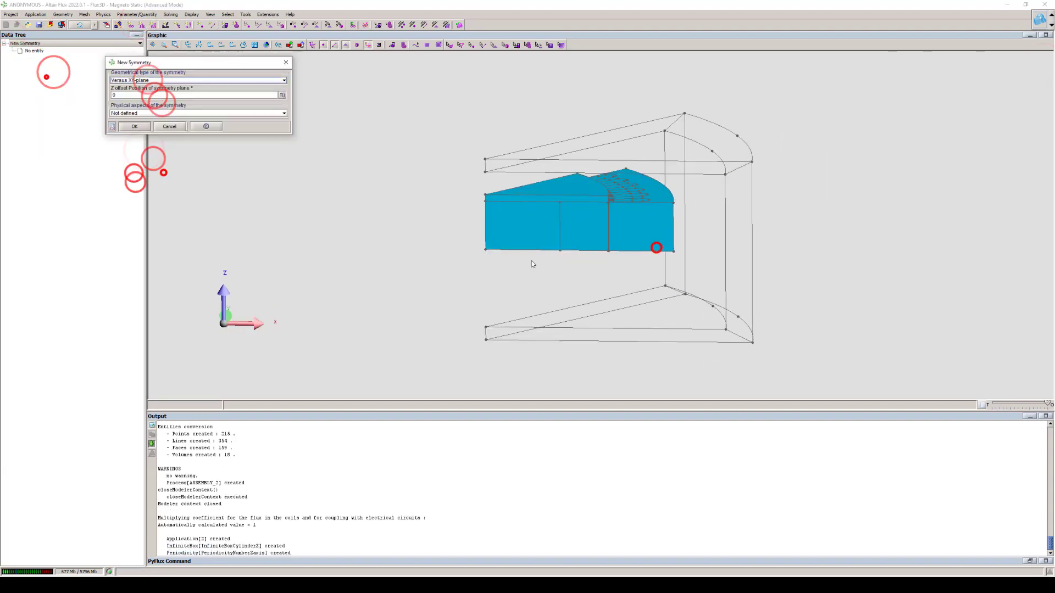
{"action": "left_click", "coordinate": [144, 165]}
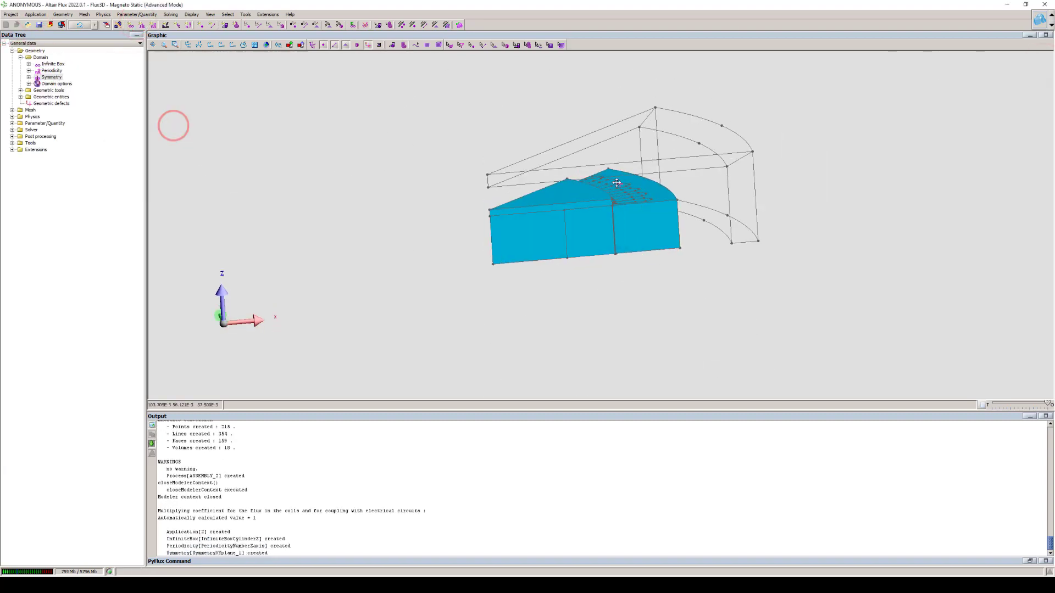
Complete the infinite box with volumes, faces, lines and points in COORDSYS_REFERENCEPLANE_1, adding the associated link mesh for the periodicity
{"action": "left_click", "coordinate": [352, 25]}
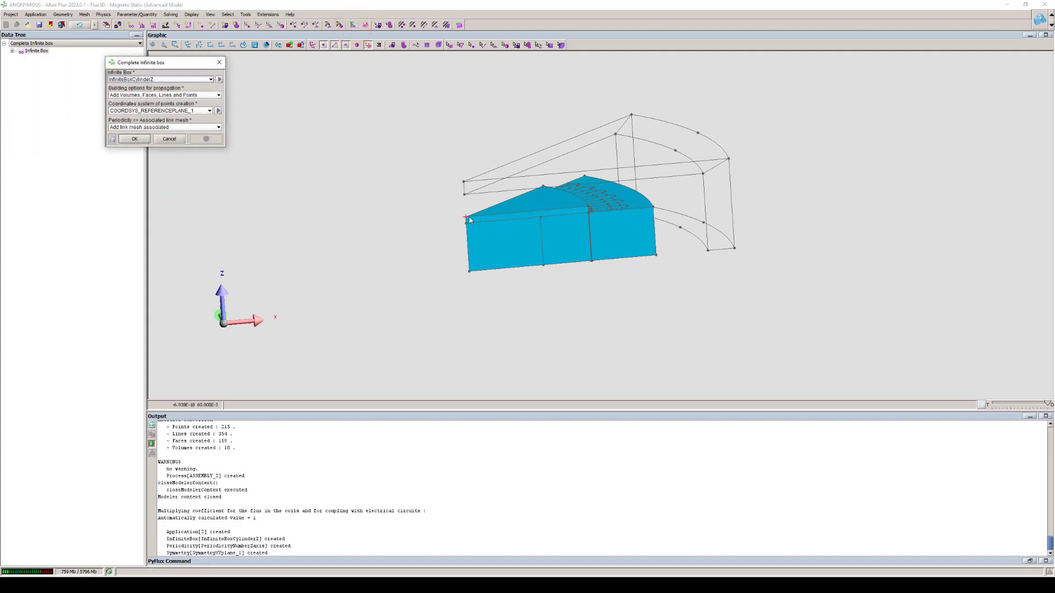
{"action": "left_click", "coordinate": [134, 139]}
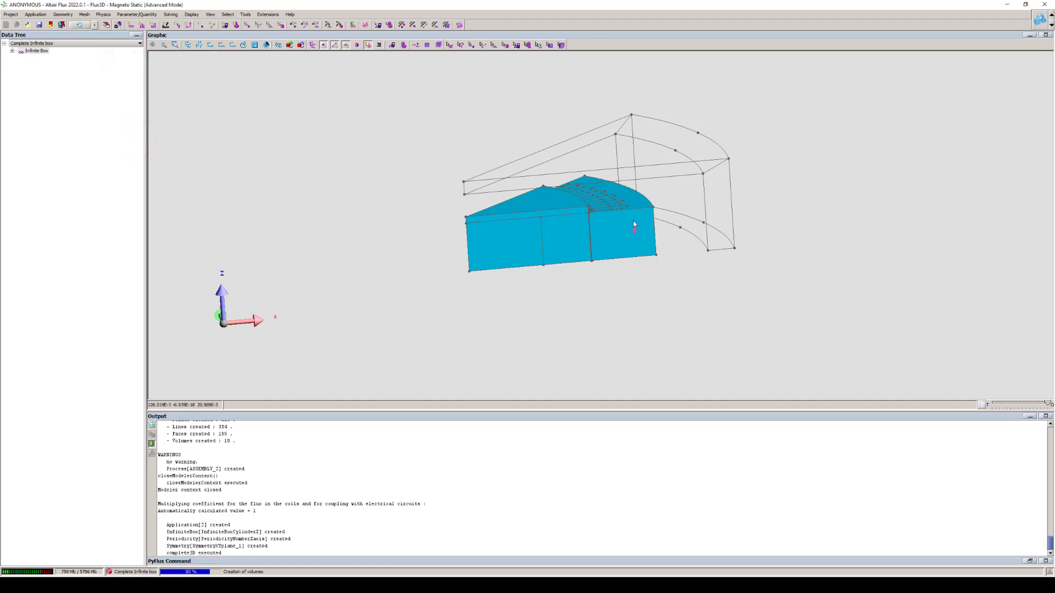
{"action": "scroll", "coordinate": [615, 211], "scroll_direction": "up", "scroll_amount": 5}
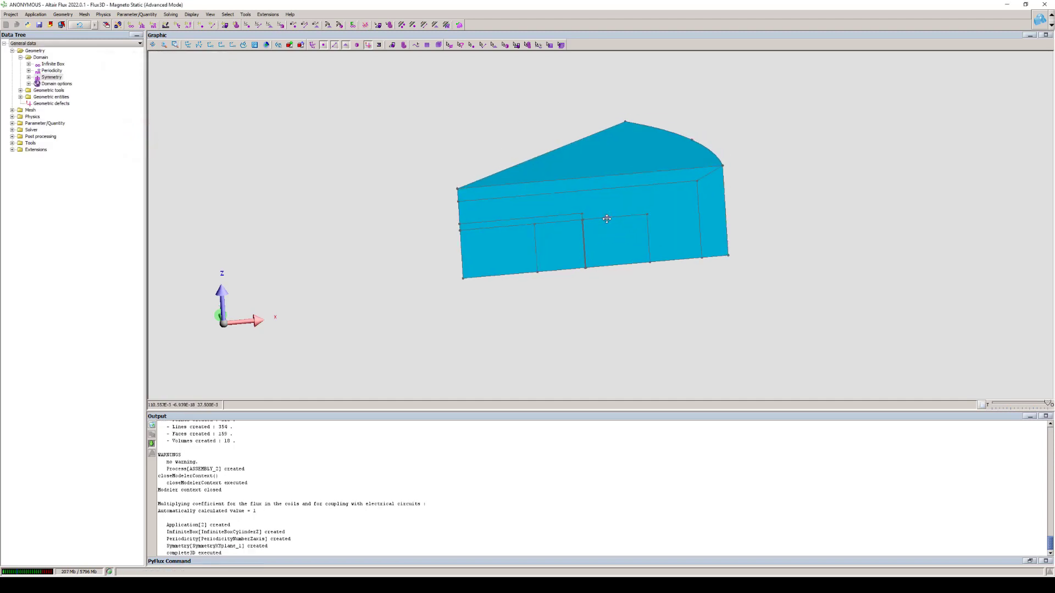
{"action": "mouse_move", "coordinate": [612, 219]}
{"action": "middle_mouse_down"}
{"action": "mouse_move", "coordinate": [784, 213]}
{"action": "mouse_move", "coordinate": [659, 199]}
{"action": "middle_mouse_up"}
{"action": "right_click_drag", "start_coordinate": [400, 175], "coordinate": [377, 171]}
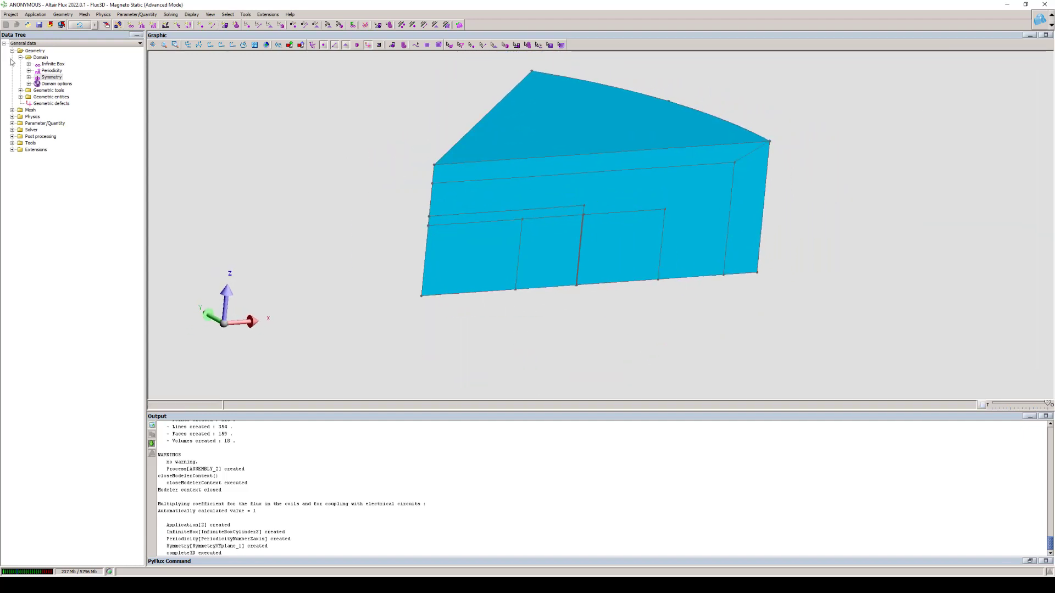
Open the rotor, air-gap and stator volumes for editing together and start a new mesh generator for them
{"action": "left_click", "coordinate": [12, 52]}
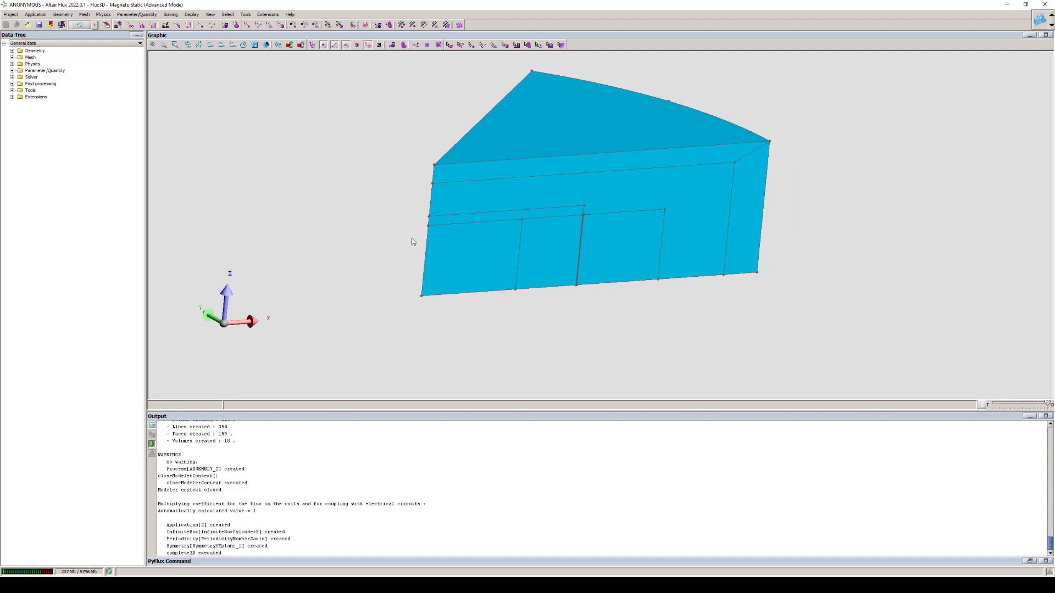
{"action": "mouse_move", "coordinate": [574, 252]}
{"action": "middle_mouse_down"}
{"action": "mouse_move", "coordinate": [558, 231]}
{"action": "mouse_move", "coordinate": [569, 173]}
{"action": "mouse_move", "coordinate": [608, 235]}
{"action": "mouse_move", "coordinate": [618, 218]}
{"action": "mouse_move", "coordinate": [611, 233]}
{"action": "mouse_move", "coordinate": [522, 287]}
{"action": "mouse_move", "coordinate": [377, 179]}
{"action": "middle_mouse_up"}
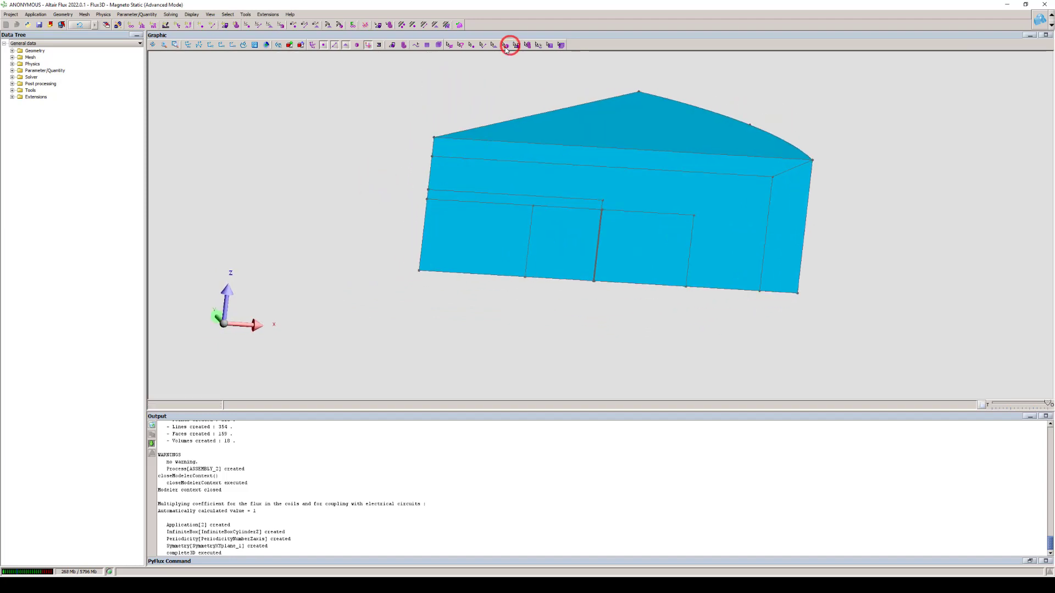
{"action": "left_click", "coordinate": [507, 47]}
{"action": "right_click", "coordinate": [322, 155]}
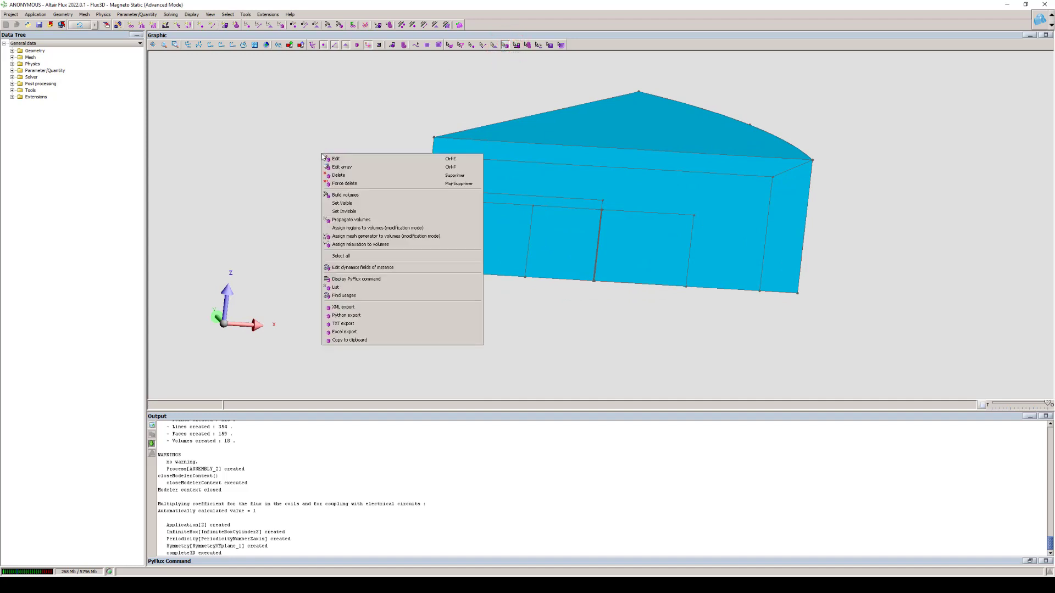
{"action": "left_click", "coordinate": [367, 161]}
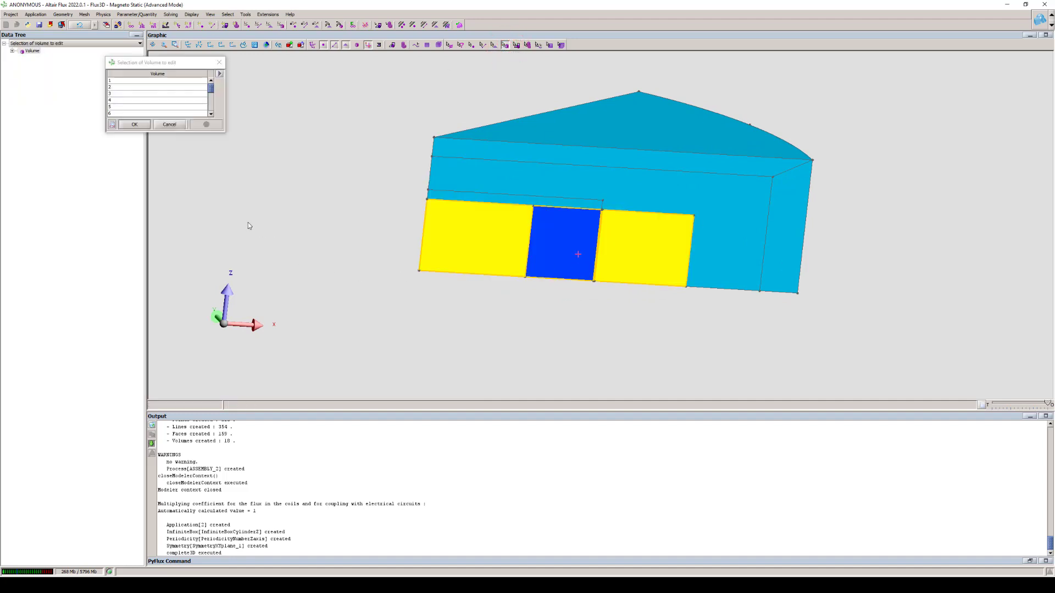
{"action": "left_click", "coordinate": [134, 125]}
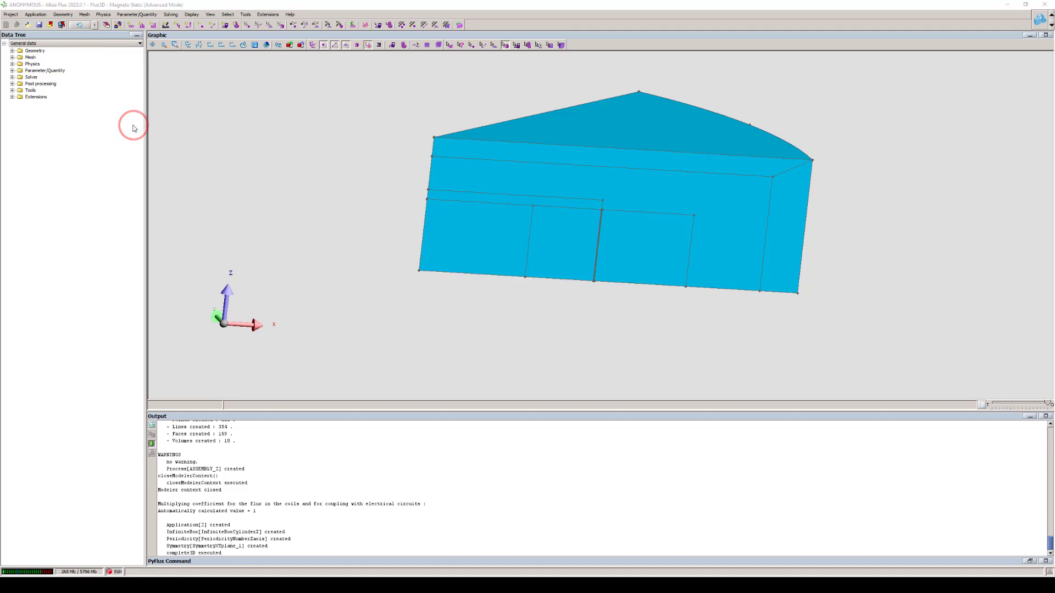
{"action": "left_click", "coordinate": [140, 76]}
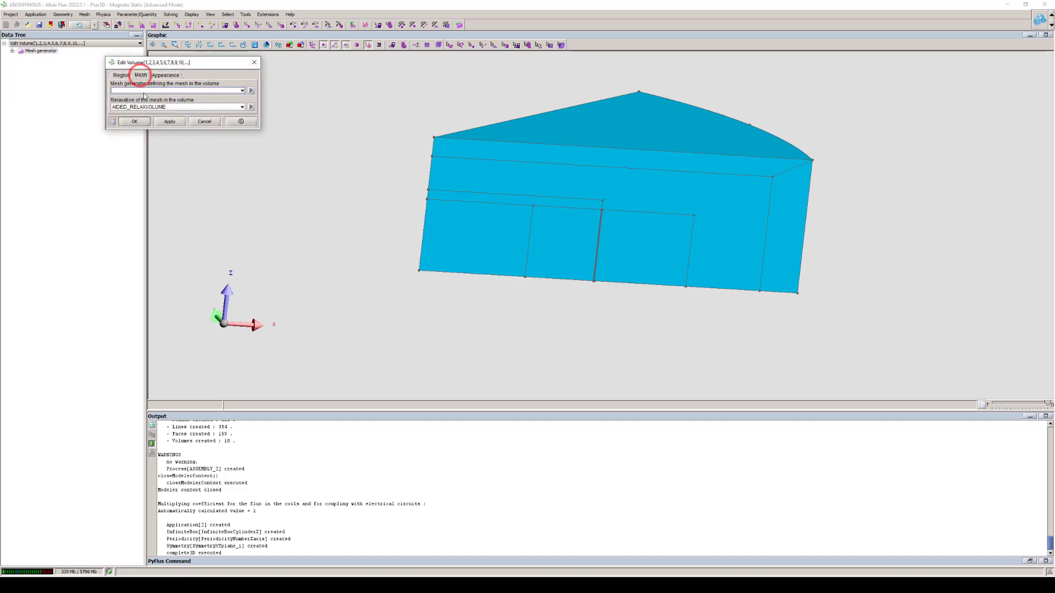
{"action": "left_click", "coordinate": [251, 91]}
{"action": "left_click", "coordinate": [270, 98]}
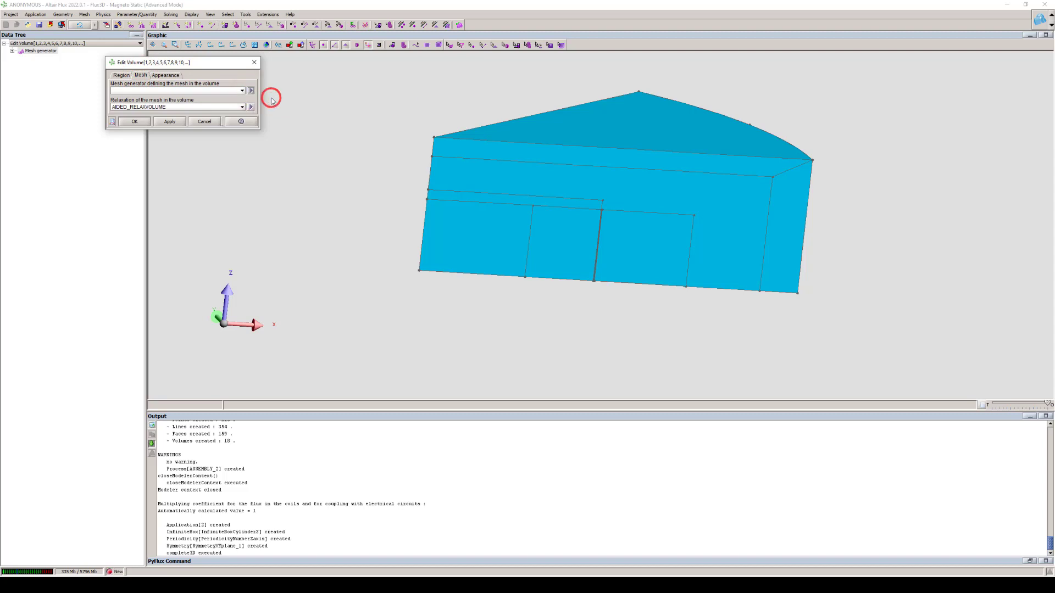
Name the new mesh generator extrusive and set its type to Extrusion
{"action": "left_click_drag", "start_coordinate": [225, 68], "coordinate": [267, 129]}
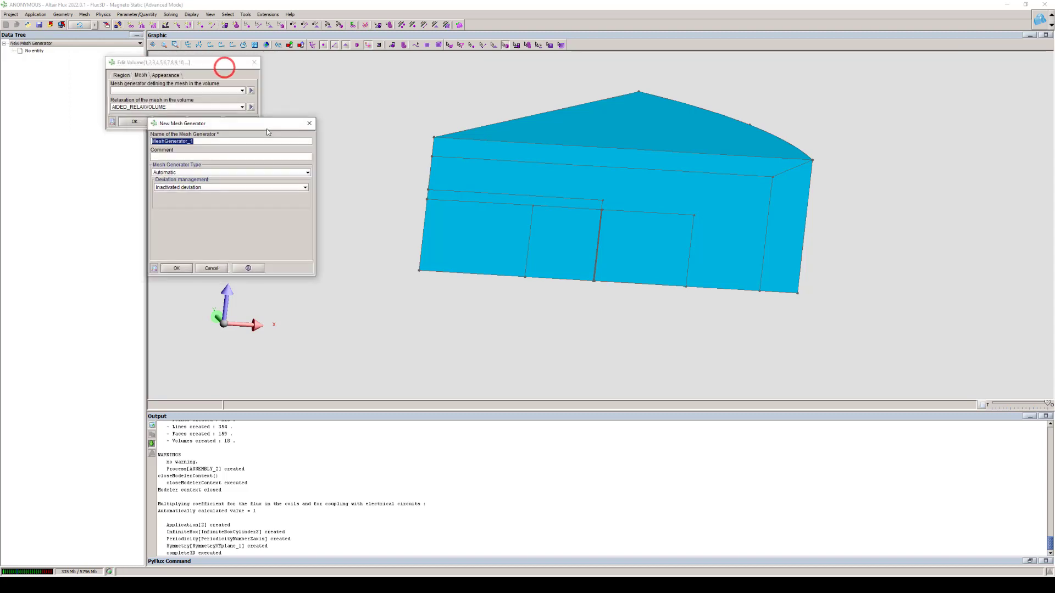
{"action": "left_click_drag", "start_coordinate": [198, 140], "coordinate": [114, 136]}
{"action": "type", "text": "extrusive"}
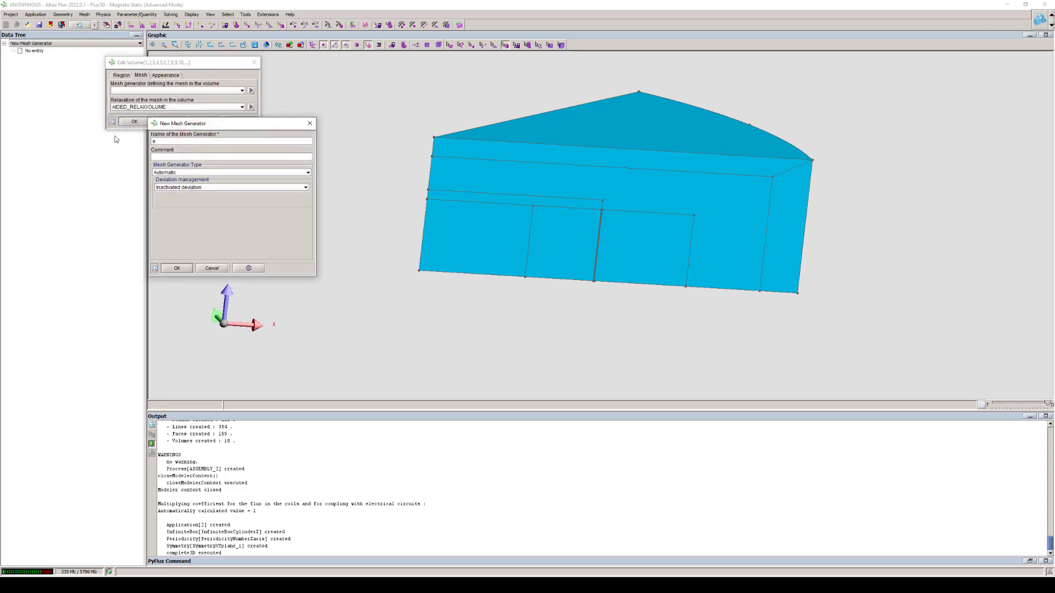
{"action": "left_click", "coordinate": [177, 173]}
{"action": "left_click", "coordinate": [179, 187]}
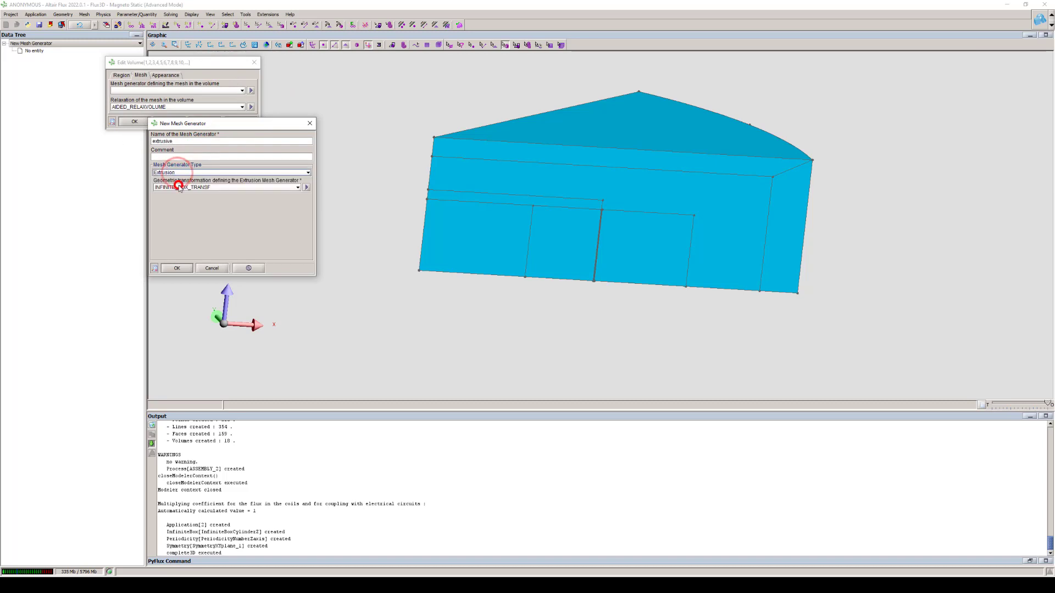
Create the translation-vector transformation z_extrusion with DX 0, DY 0 and DZ 37.5 for the extrusive mesh generator, and assign that generator to the volumes
{"action": "left_click", "coordinate": [308, 189]}
{"action": "left_click", "coordinate": [324, 188]}
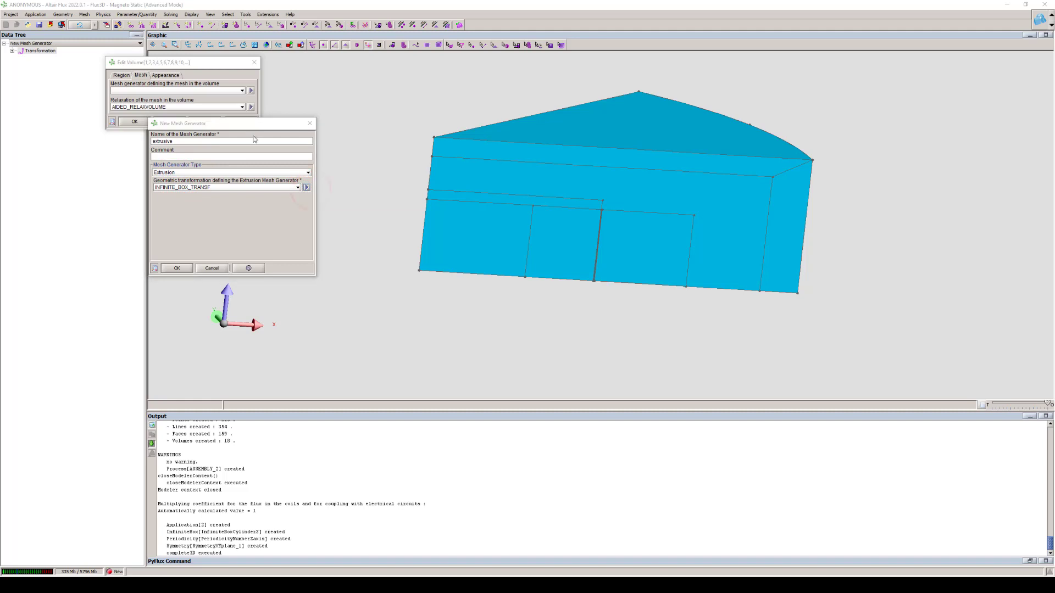
{"action": "left_click_drag", "start_coordinate": [233, 66], "coordinate": [310, 214]}
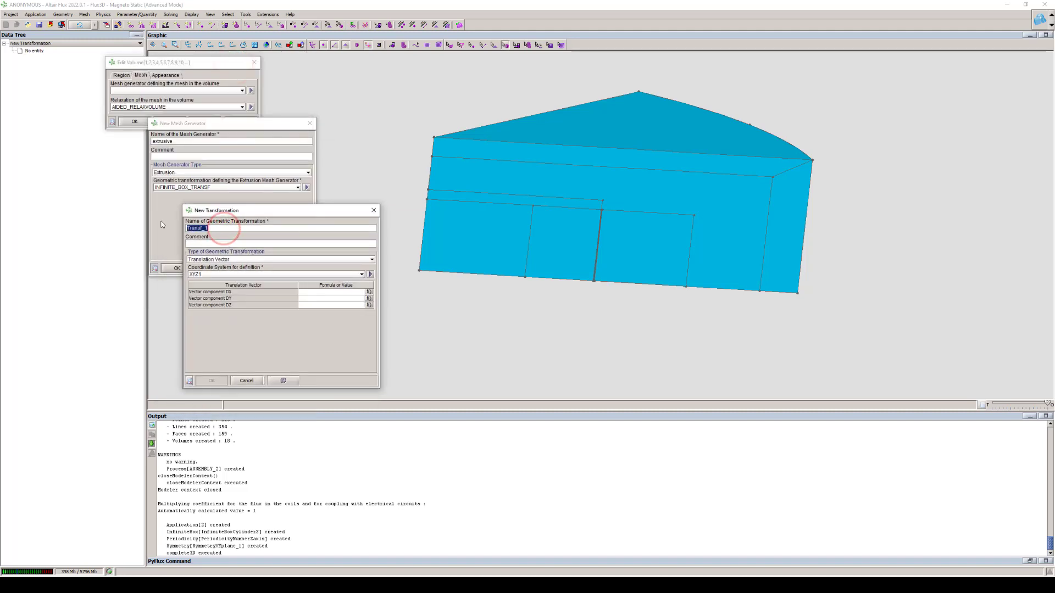
{"action": "type", "text": "z_extrusion"}
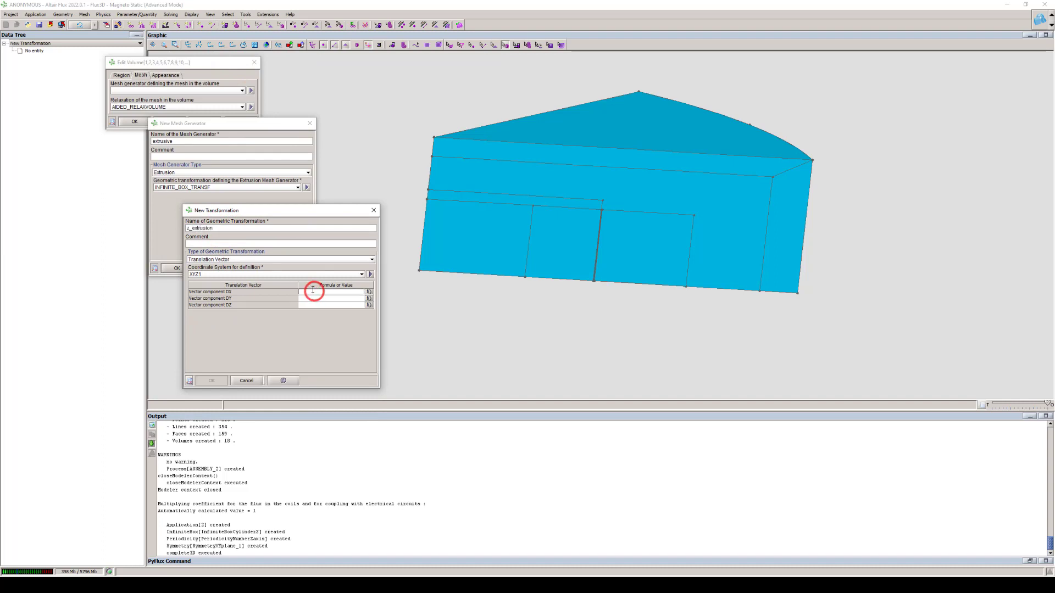
{"action": "type", "text": "0"}
{"action": "key", "text": "Return"}
{"action": "type", "text": "0"}
{"action": "key", "text": "Return"}
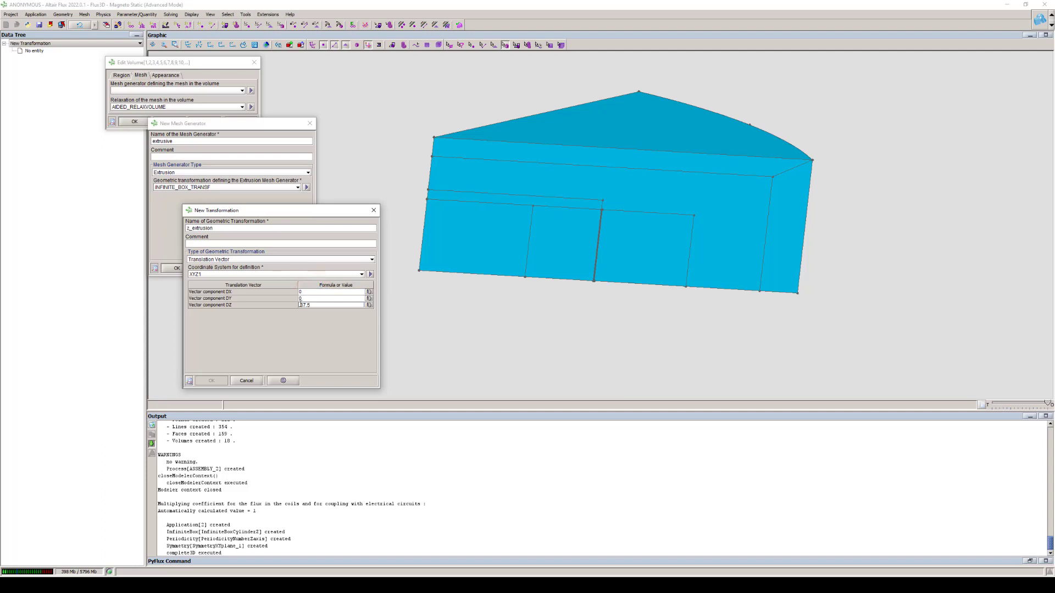
{"action": "type", "text": "87.5"}
{"action": "key", "text": "Return"}
{"action": "left_click", "coordinate": [211, 381]}
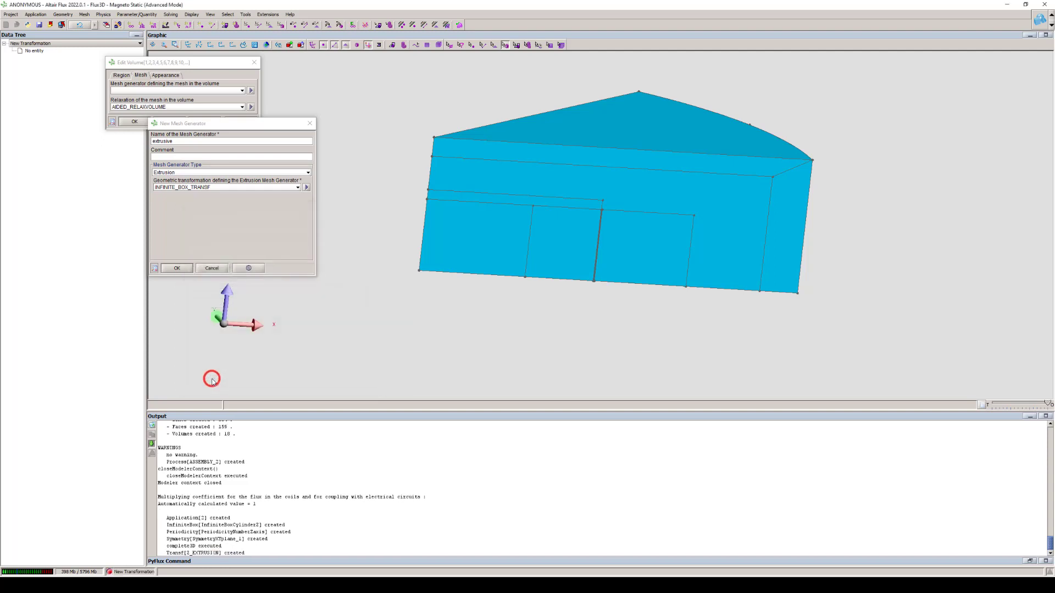
{"action": "left_click", "coordinate": [179, 267]}
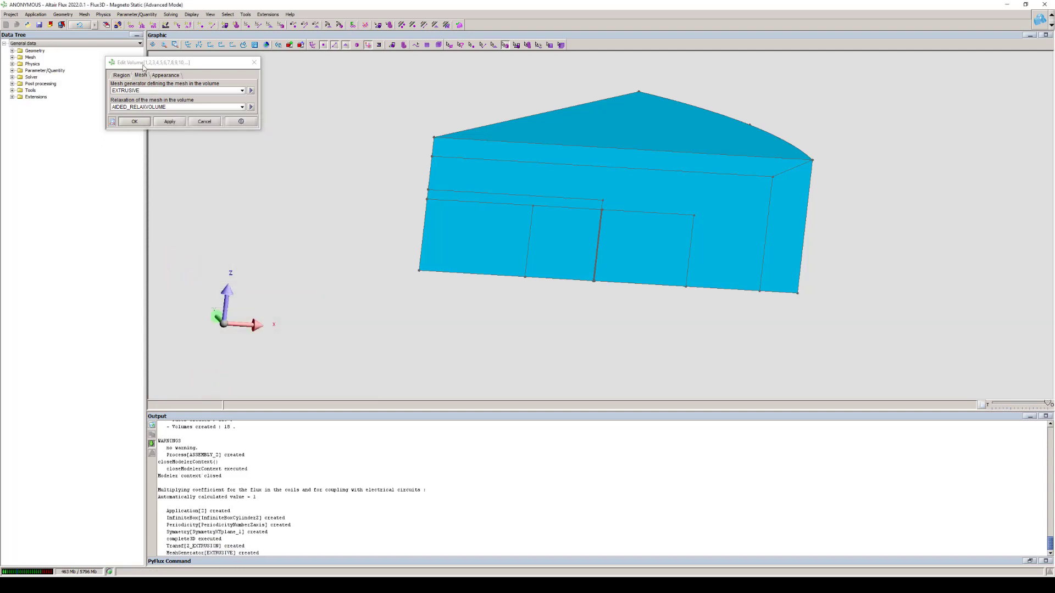
{"action": "left_click", "coordinate": [140, 122]}
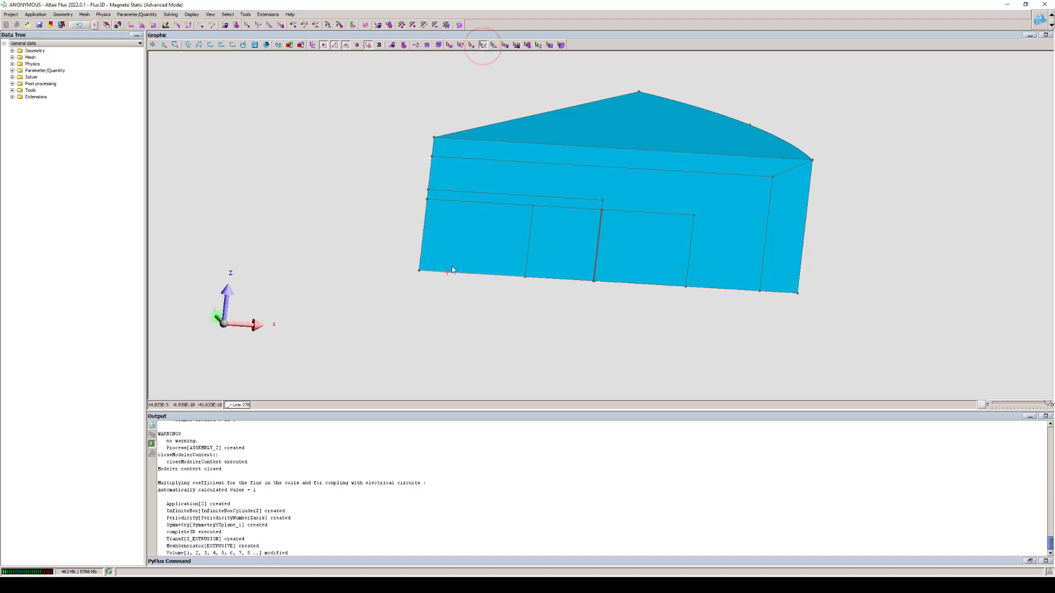
Assign a new arithmetic mesh line with 5 segments to the lower vertical line along the rotation axis
{"action": "left_click", "coordinate": [425, 229]}
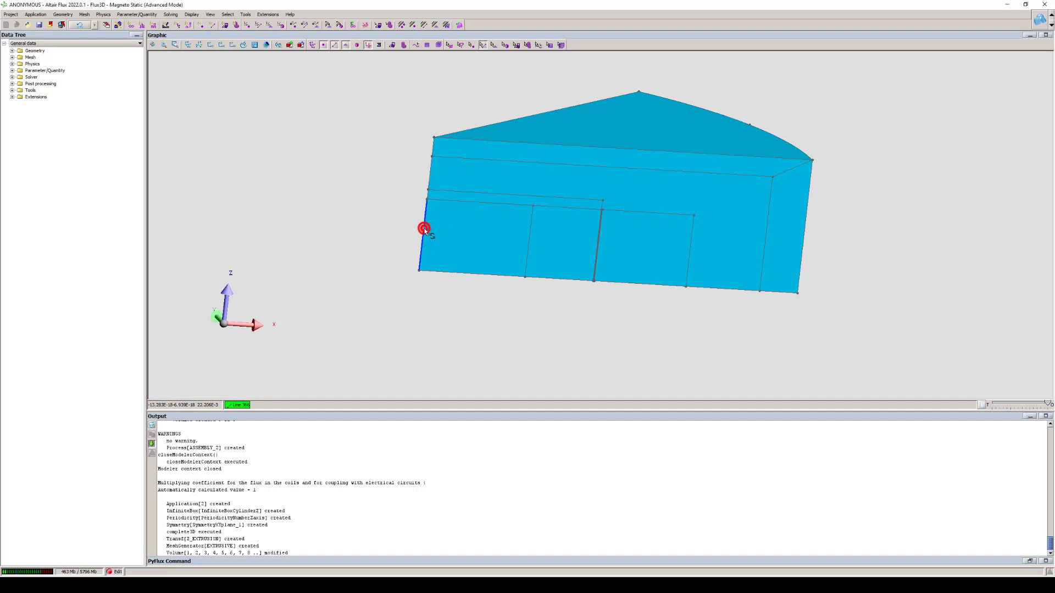
{"action": "double_click", "coordinate": [425, 228]}
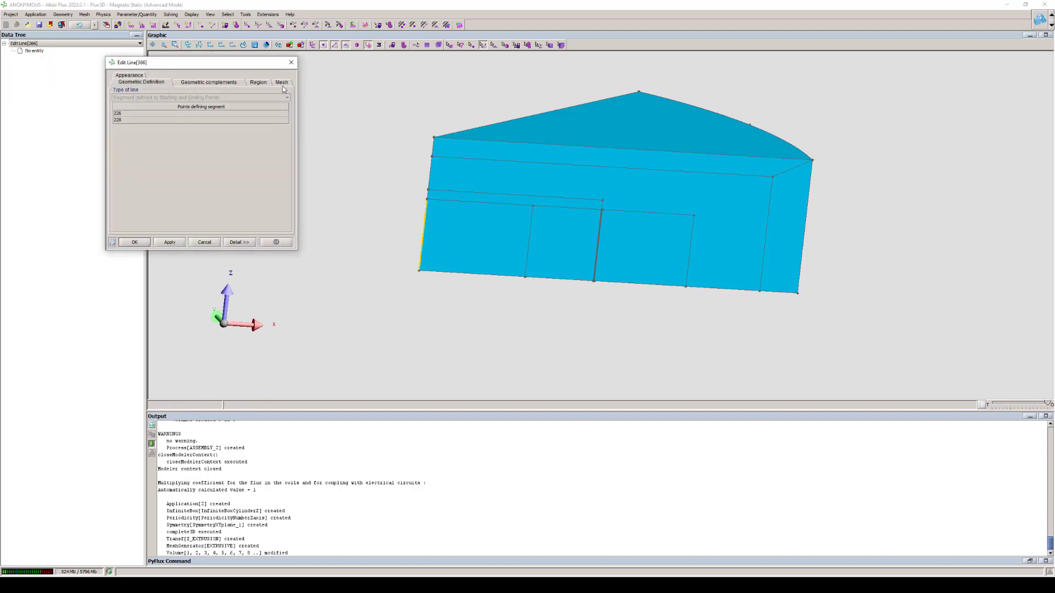
{"action": "left_click", "coordinate": [282, 82]}
{"action": "left_click", "coordinate": [288, 97]}
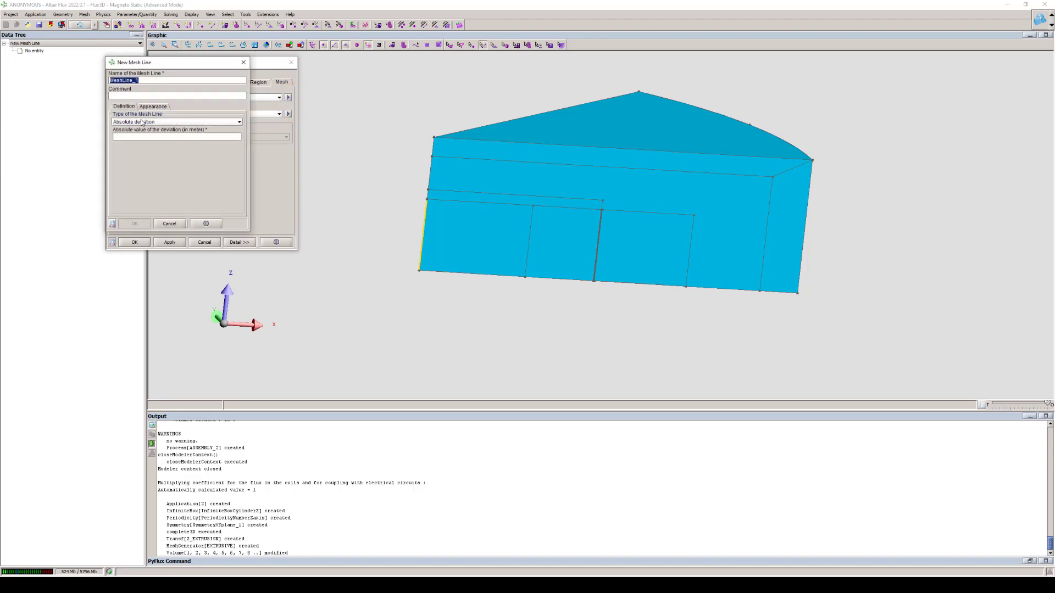
{"action": "left_click", "coordinate": [141, 122]}
{"action": "left_click", "coordinate": [140, 136]}
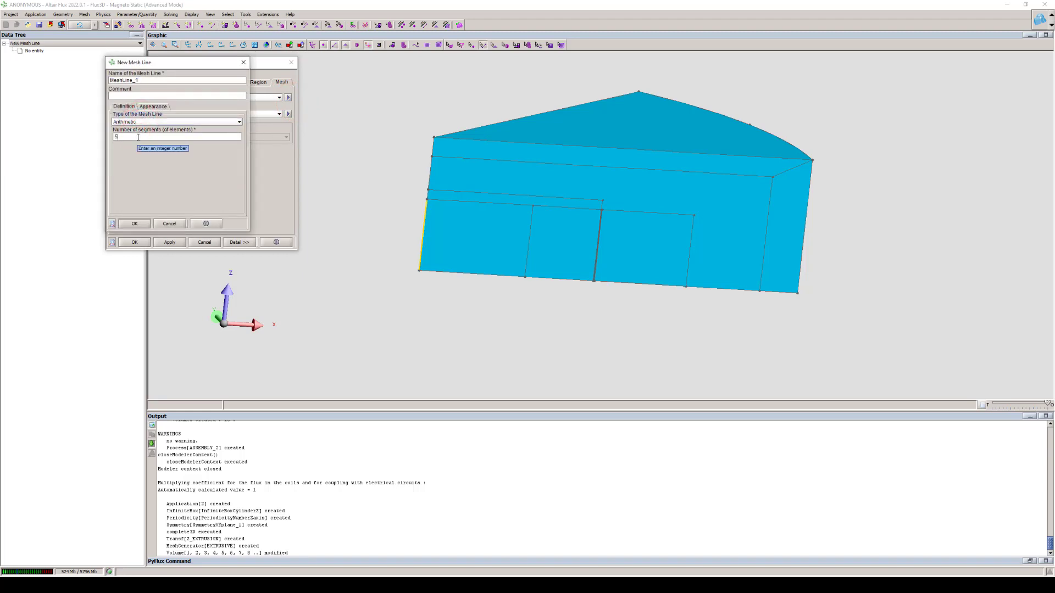
{"action": "left_click", "coordinate": [135, 224]}
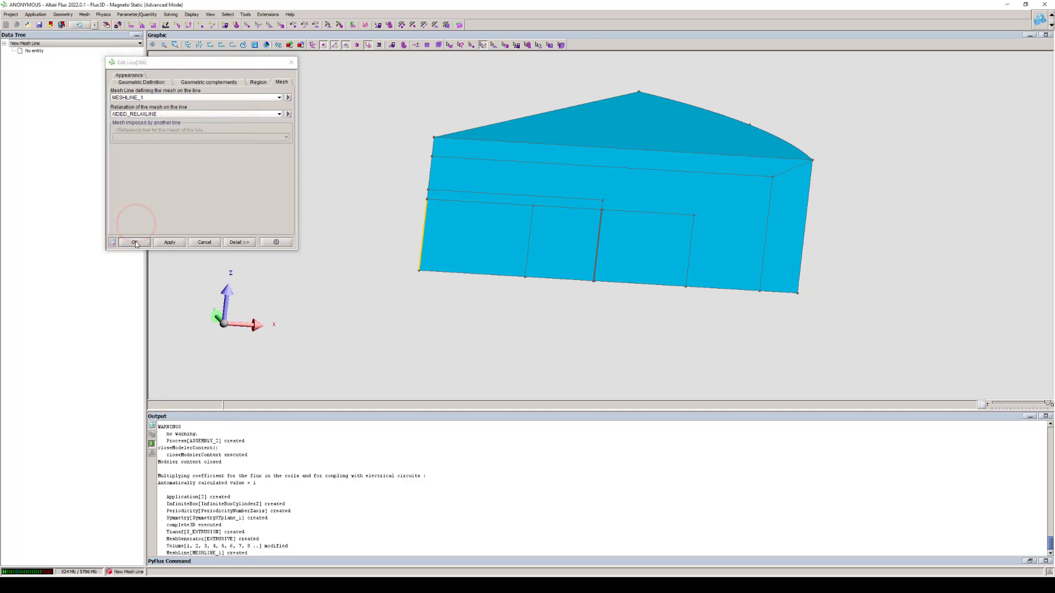
{"action": "left_click", "coordinate": [135, 242]}
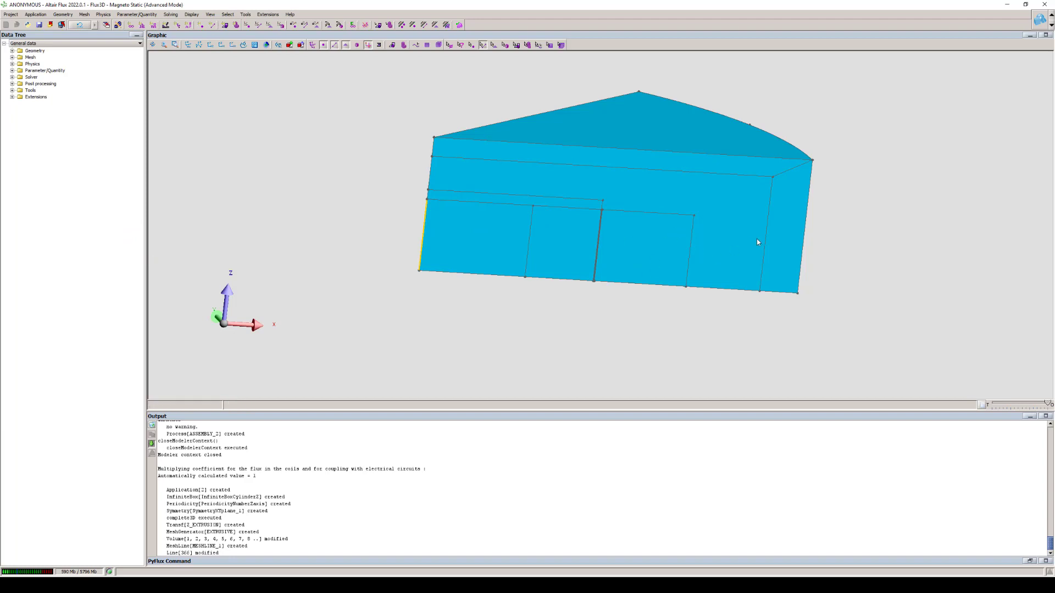
Assign an existing mesh generator to the middle air-gap layer's face on the model's underside
{"action": "right_click_drag", "start_coordinate": [559, 261], "coordinate": [503, 255]}
{"action": "left_click_drag", "start_coordinate": [561, 249], "coordinate": [577, 207]}
{"action": "scroll", "coordinate": [577, 208], "scroll_direction": "up", "scroll_amount": 5}
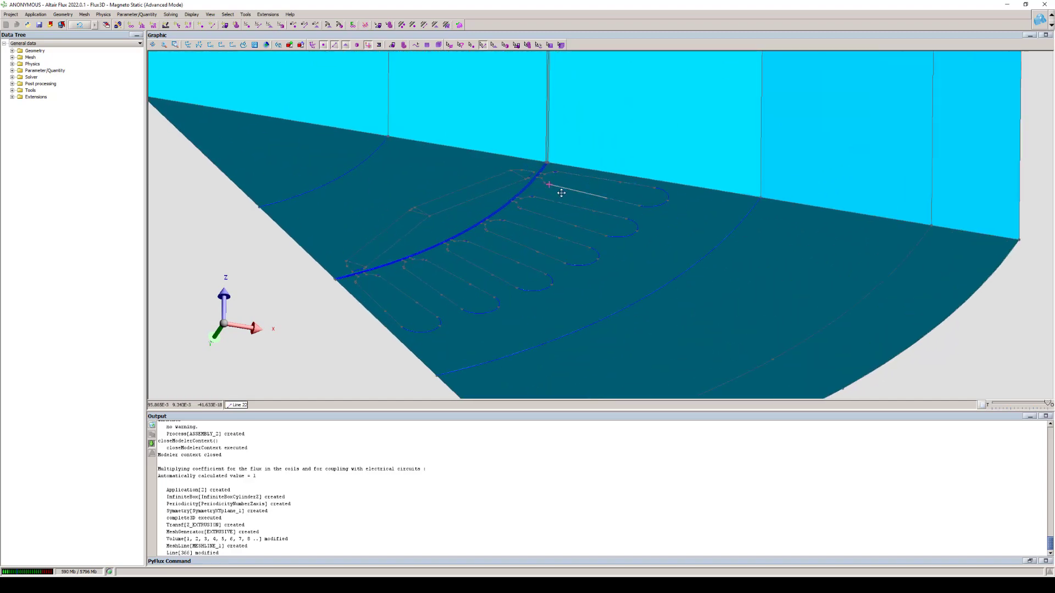
{"action": "left_click_drag", "start_coordinate": [690, 173], "coordinate": [643, 146]}
{"action": "scroll", "coordinate": [709, 173], "scroll_direction": "up", "scroll_amount": 4}
{"action": "right_click_drag", "start_coordinate": [716, 176], "coordinate": [466, 228]}
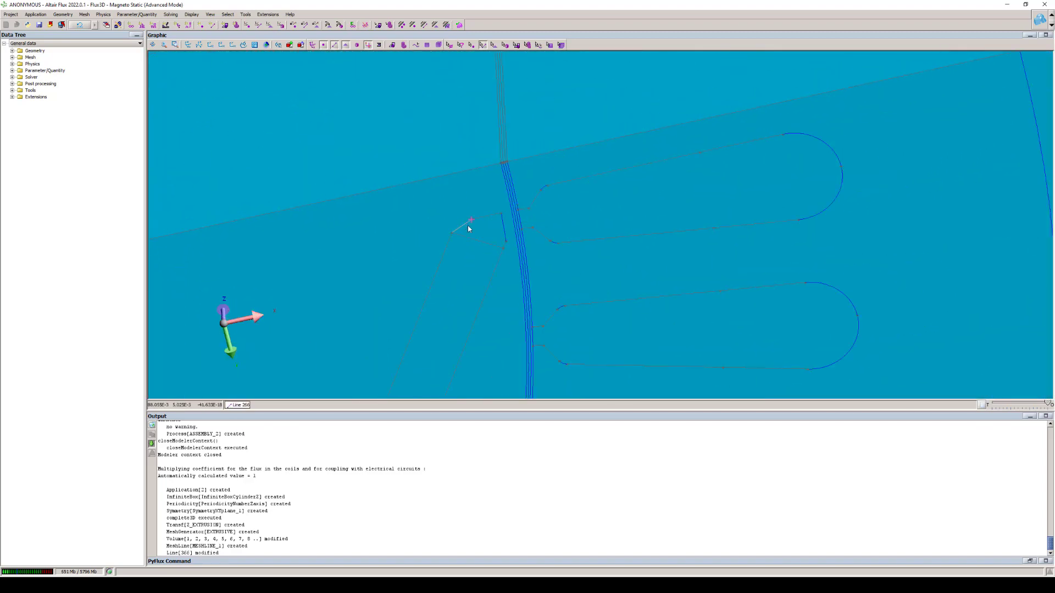
{"action": "scroll", "coordinate": [467, 228], "scroll_direction": "up", "scroll_amount": 4}
{"action": "right_click_drag", "start_coordinate": [528, 157], "coordinate": [674, 271]}
{"action": "scroll", "coordinate": [599, 226], "scroll_direction": "up", "scroll_amount": 3}
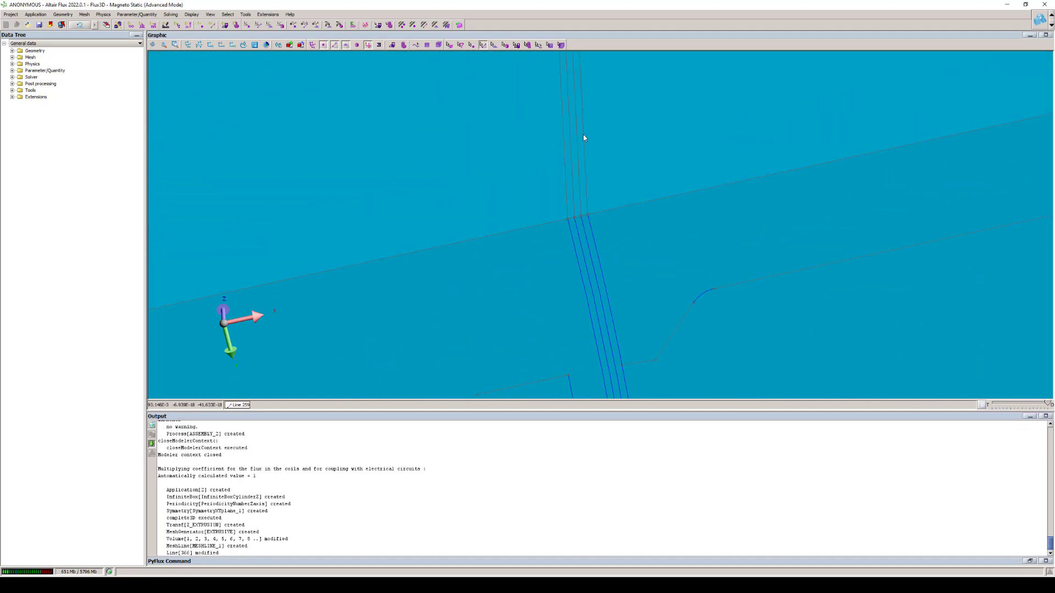
{"action": "left_click", "coordinate": [494, 45]}
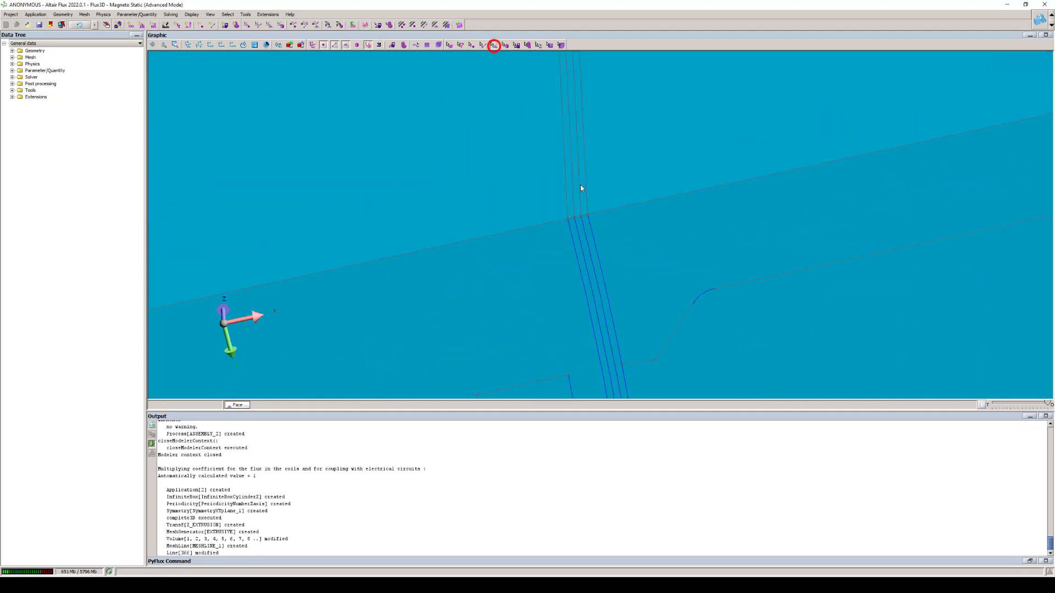
{"action": "left_click", "coordinate": [581, 229]}
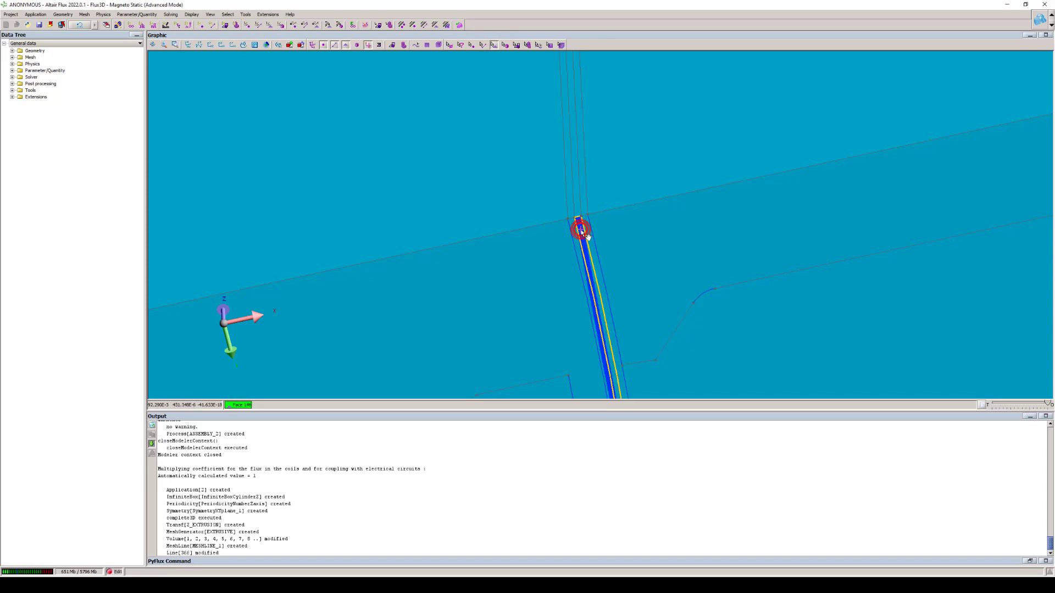
{"action": "double_click", "coordinate": [584, 234]}
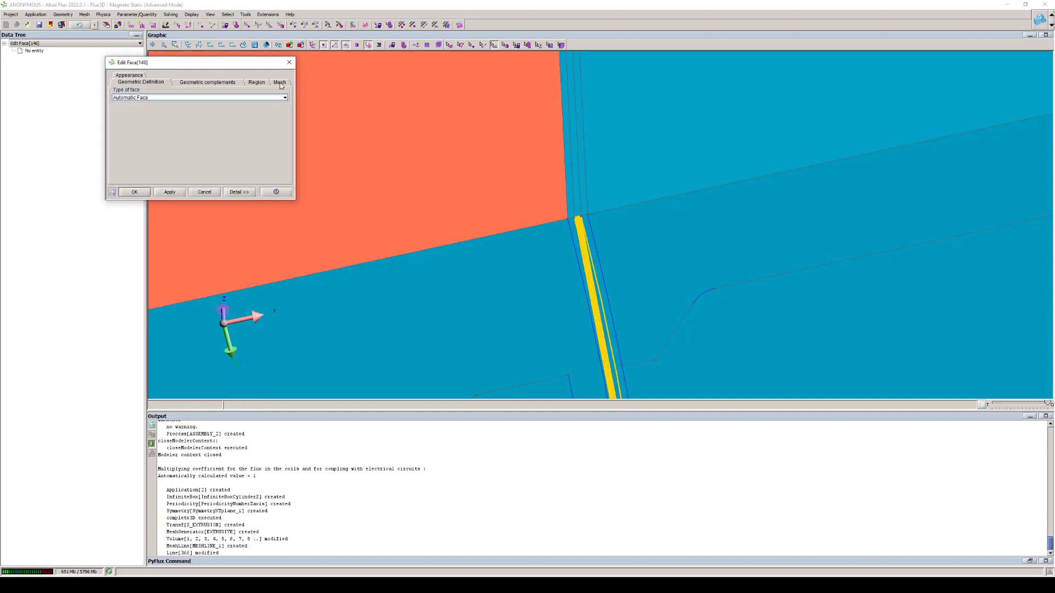
{"action": "left_click", "coordinate": [280, 83]}
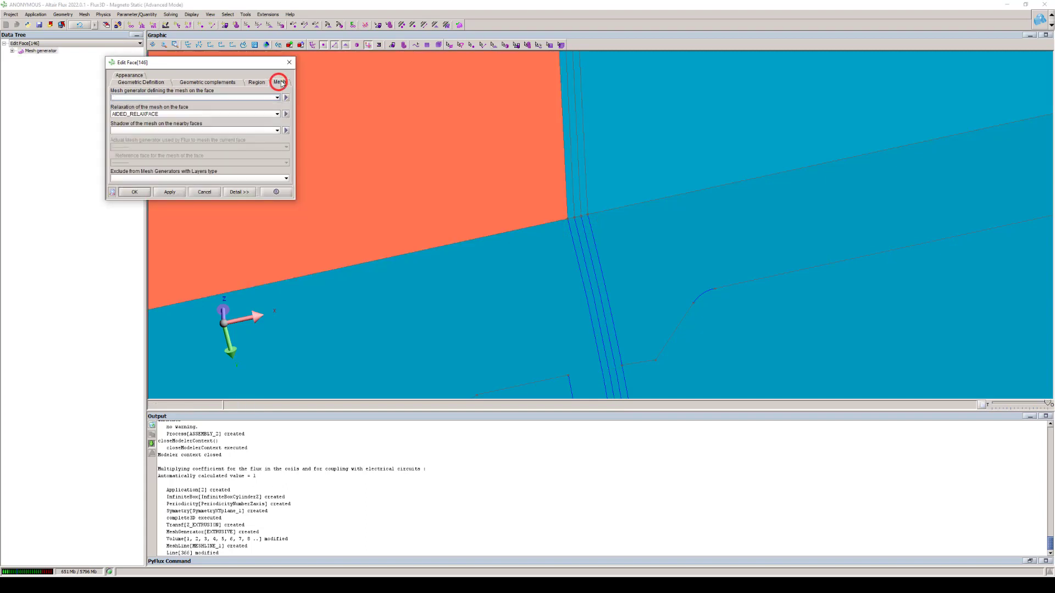
{"action": "left_click", "coordinate": [156, 99]}
{"action": "left_click", "coordinate": [131, 140]}
{"action": "left_click", "coordinate": [134, 192]}
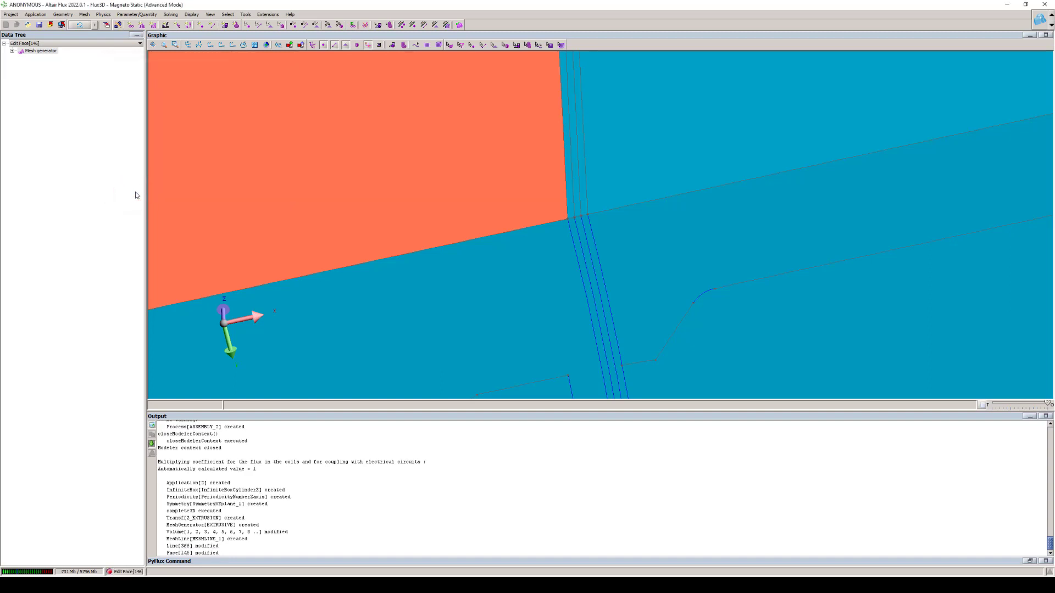
Assign a new mesh line to the two arc lines bounding the middle air-gap layer on the underside
{"action": "left_click", "coordinate": [482, 45]}
{"action": "left_click", "coordinate": [574, 231]}
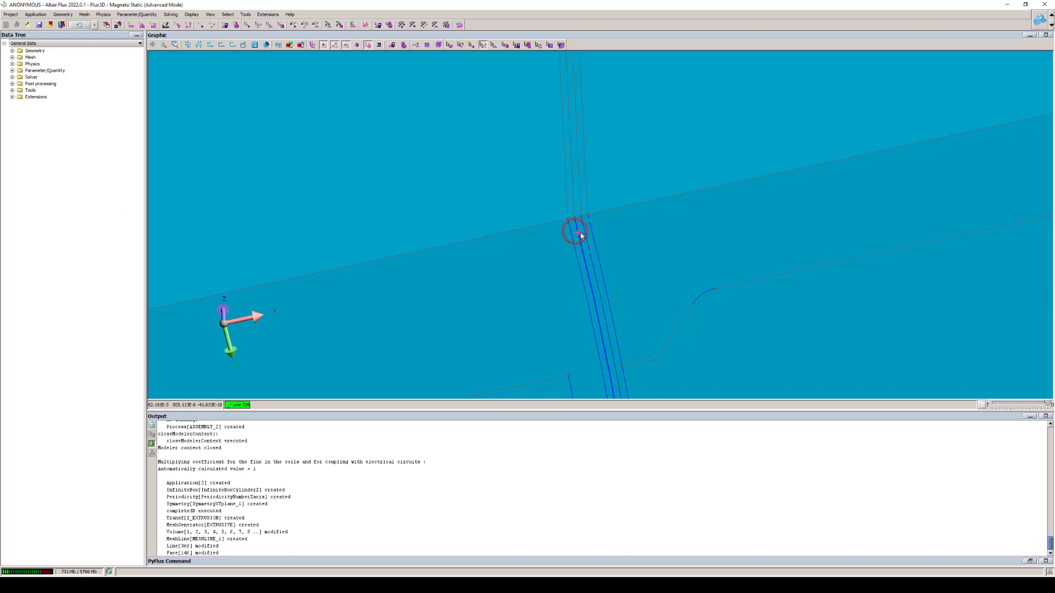
{"action": "right_click", "coordinate": [583, 233]}
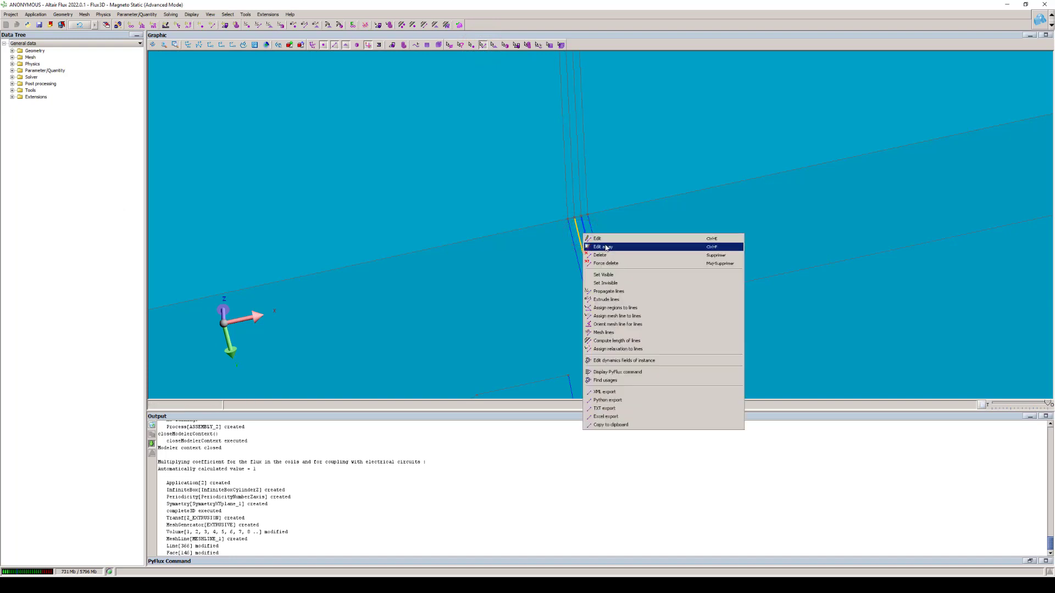
{"action": "left_click", "coordinate": [607, 238]}
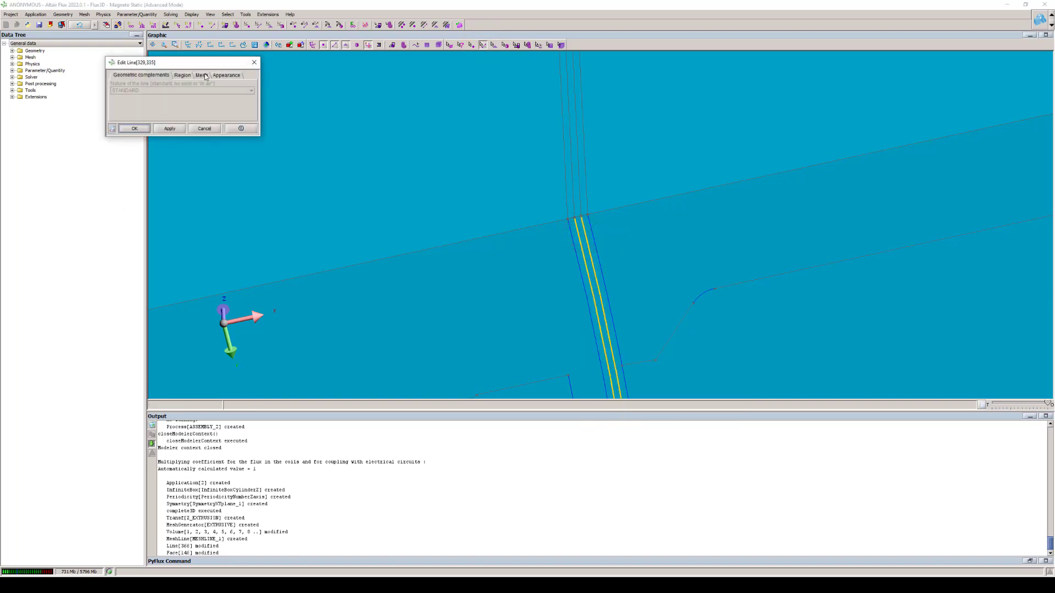
{"action": "left_click", "coordinate": [202, 75]}
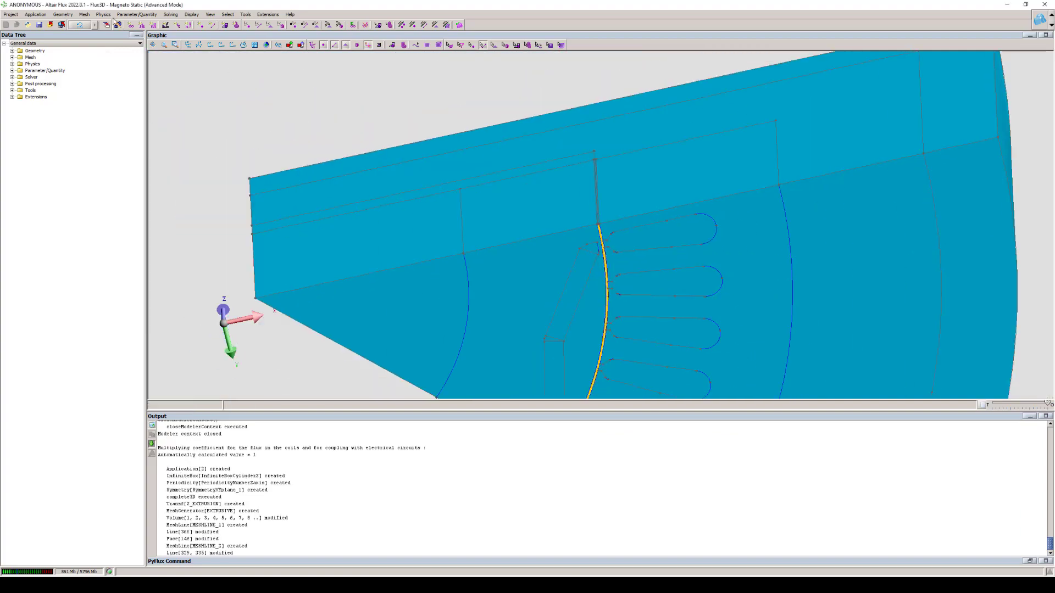
Mesh the whole domain
{"action": "left_click", "coordinate": [84, 14]}
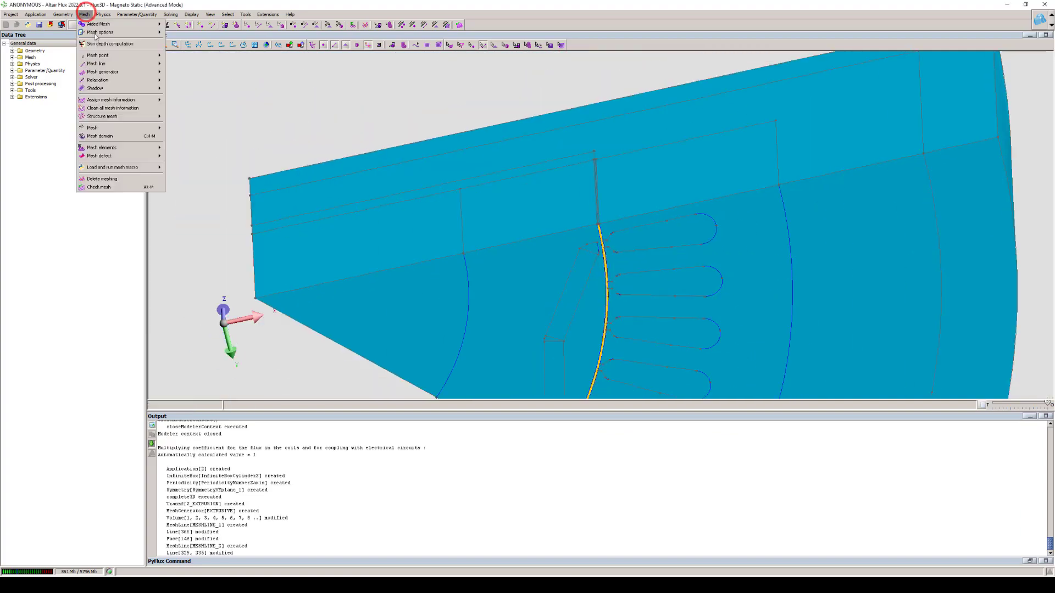
{"action": "left_click", "coordinate": [122, 135]}
Examine the extruded layers along Z and the mesh around the air gap from the side and from below
{"action": "scroll", "coordinate": [601, 227], "scroll_direction": "up", "scroll_amount": 5}
{"action": "scroll", "coordinate": [651, 255], "scroll_direction": "down", "scroll_amount": 5}
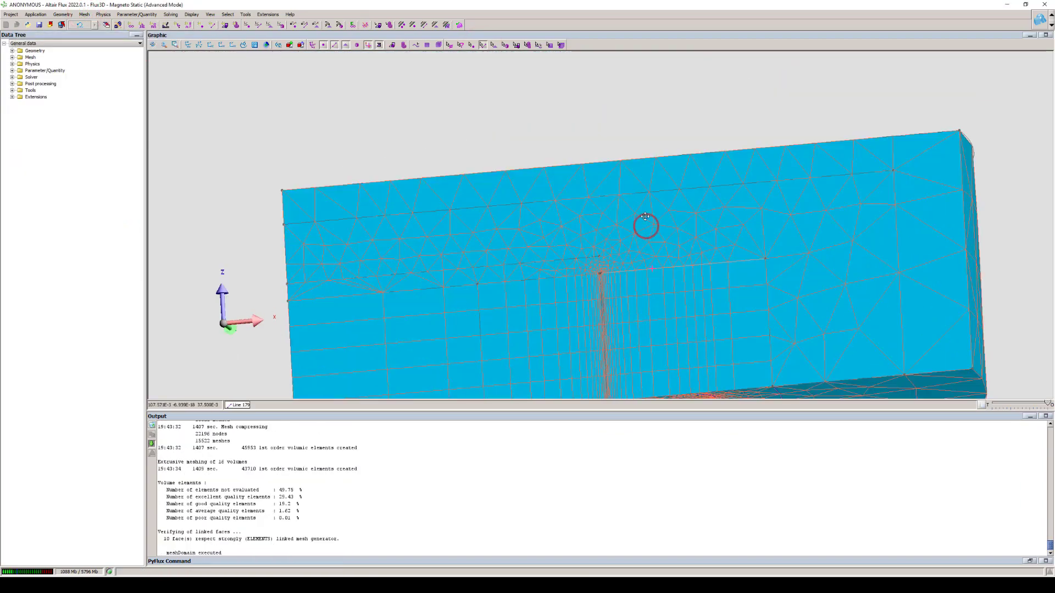
{"action": "middle_click_drag", "start_coordinate": [647, 225], "coordinate": [631, 283]}
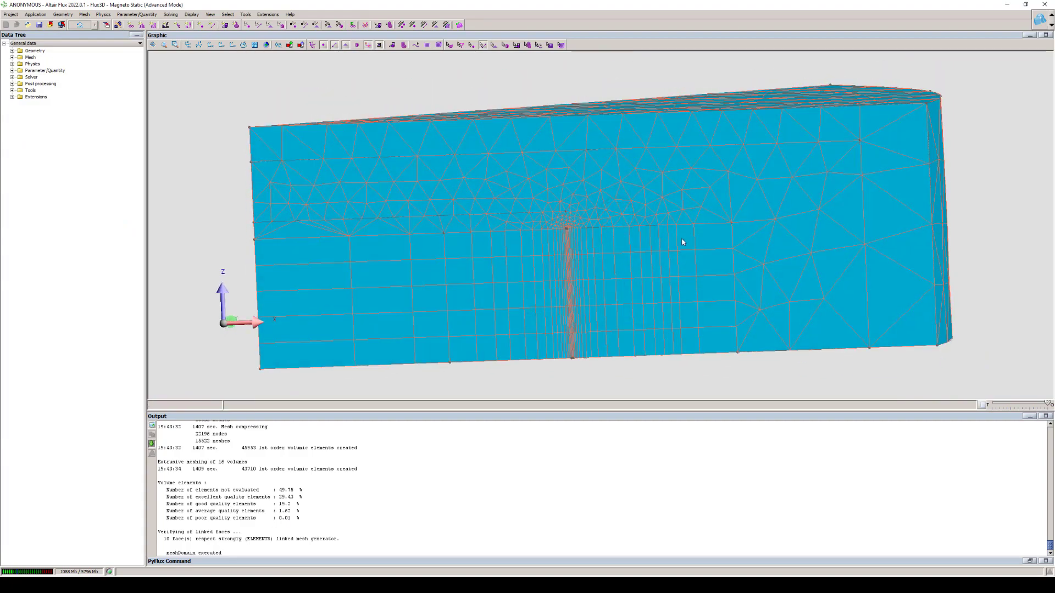
{"action": "mouse_move", "coordinate": [609, 346]}
{"action": "middle_mouse_down"}
{"action": "mouse_move", "coordinate": [577, 285]}
{"action": "mouse_move", "coordinate": [619, 348]}
{"action": "middle_mouse_up"}
{"action": "scroll", "coordinate": [669, 214], "scroll_direction": "up", "scroll_amount": 3}
{"action": "scroll", "coordinate": [669, 214], "scroll_direction": "up", "scroll_amount": 6}
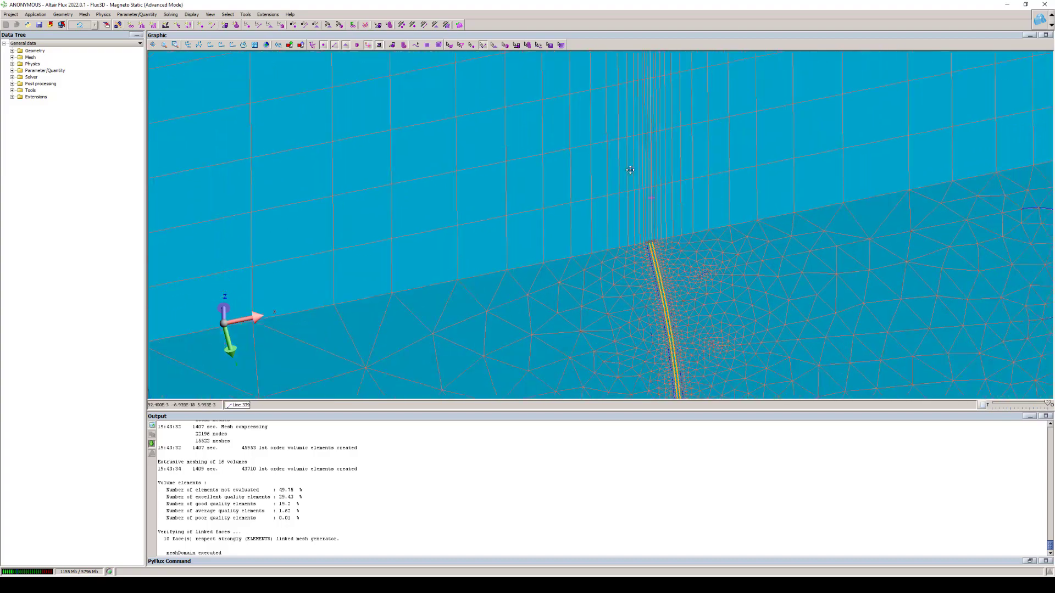
{"action": "middle_click_drag", "start_coordinate": [641, 190], "coordinate": [547, 212]}
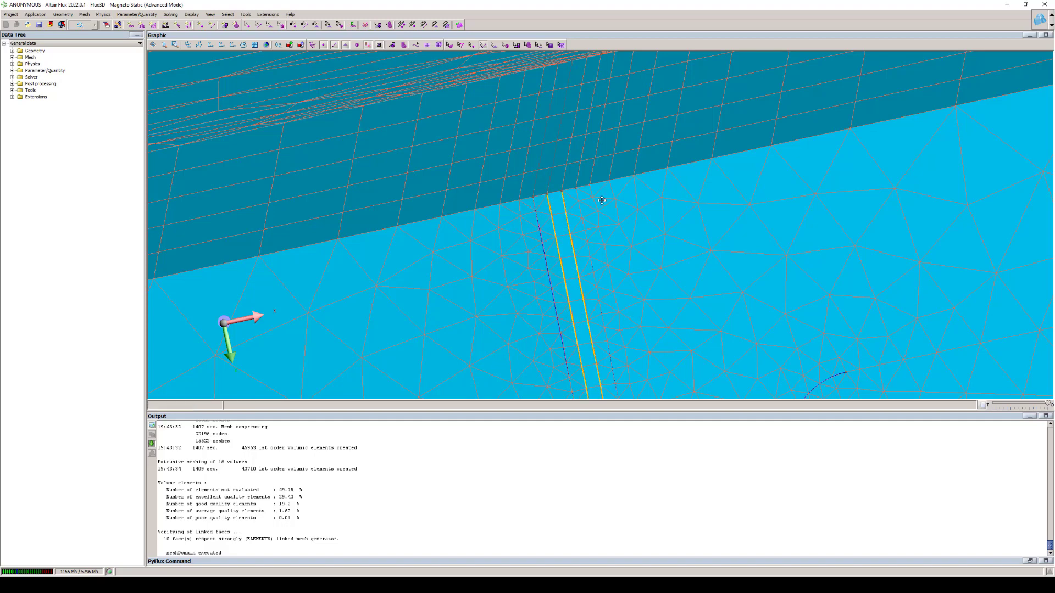
{"action": "right_click_drag", "start_coordinate": [601, 200], "coordinate": [592, 188]}
{"action": "scroll", "coordinate": [592, 189], "scroll_direction": "down", "scroll_amount": 4}
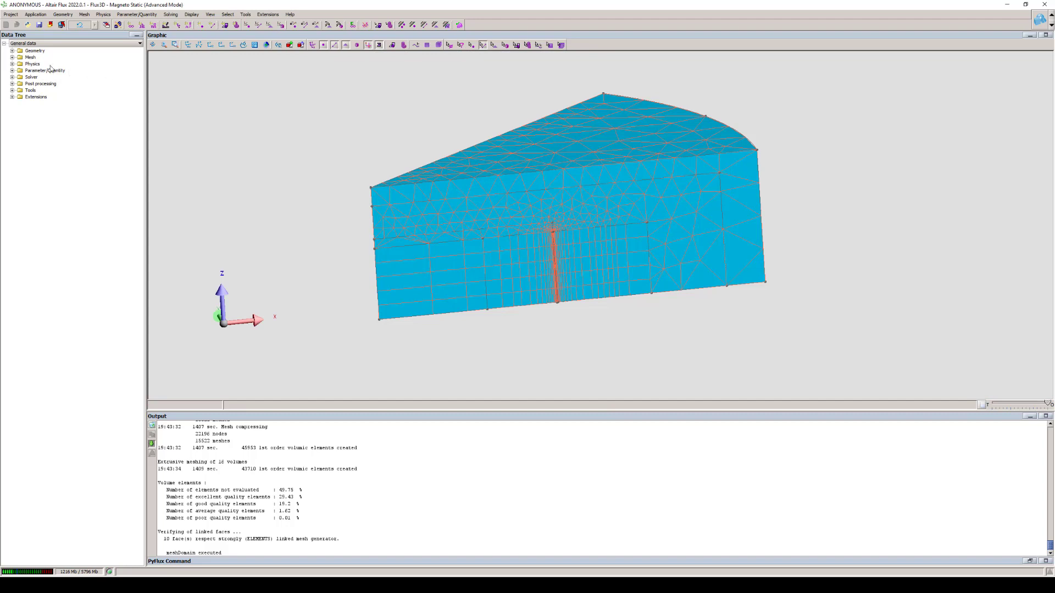
Import the COGENT_M270_35A_50HZ steel and an N35 magnet material from the material manager
{"action": "left_click", "coordinate": [12, 64]}
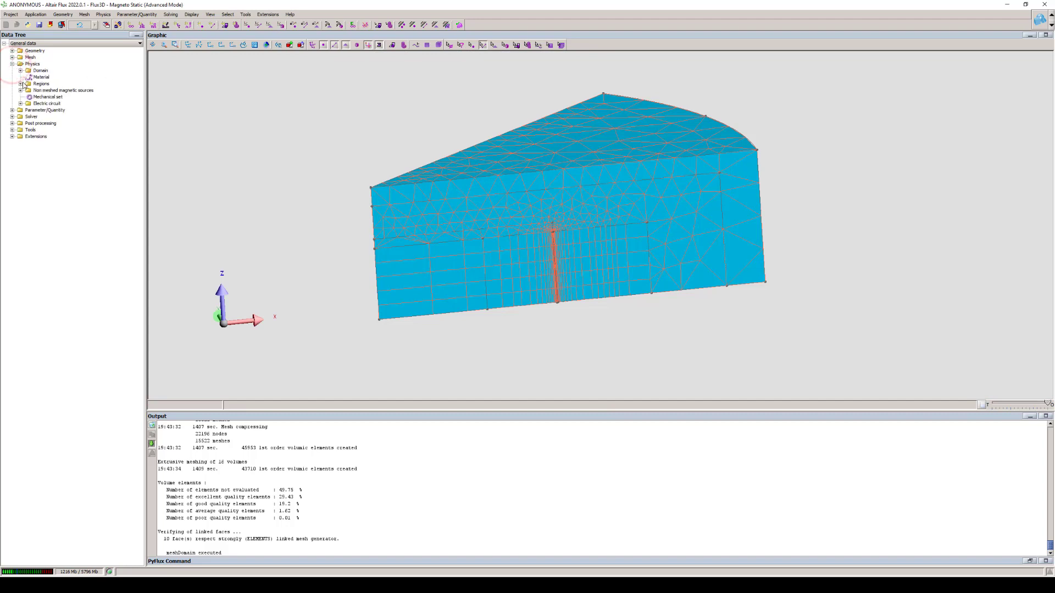
{"action": "right_click", "coordinate": [35, 79]}
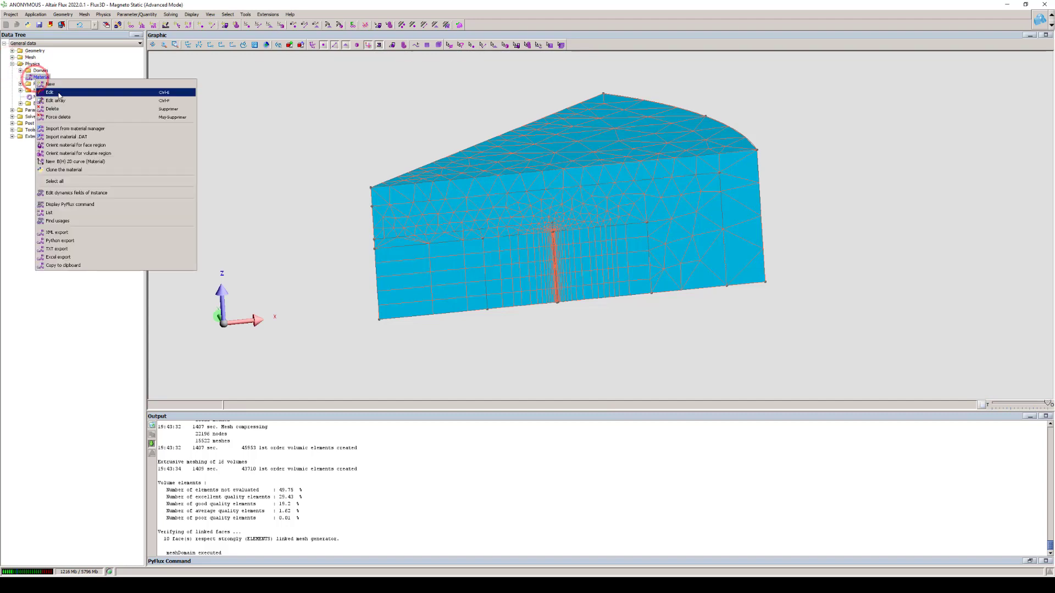
{"action": "left_click", "coordinate": [90, 129]}
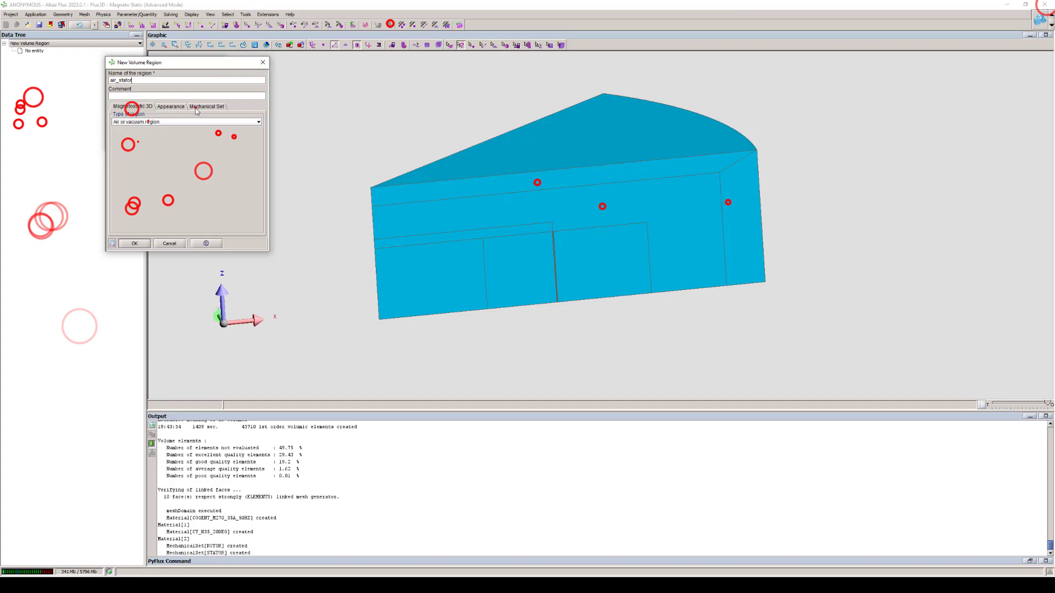
Create the volume region stator as a laminated magnetic non conducting region with COGENT_M270_35A_50HZ as its sheet iron material
{"action": "type", "text": "stator"}
{"action": "left_click", "coordinate": [225, 132]}
{"action": "left_click", "coordinate": [216, 130]}
{"action": "left_click", "coordinate": [182, 122]}
{"action": "left_click", "coordinate": [169, 149]}
{"action": "left_click", "coordinate": [162, 162]}
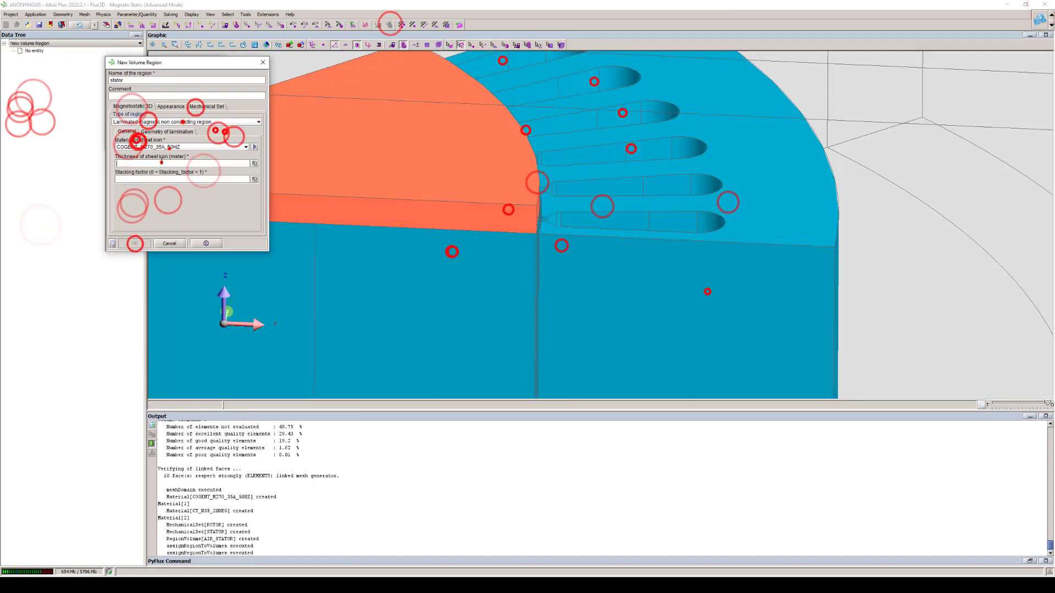
{"action": "left_click", "coordinate": [135, 243]}
Assign the stator volumes, and create and assign the AIR_ROTOR, ROTOR, MAGNET_1 and MAGNET_2 volume regions
{"action": "left_click", "coordinate": [401, 187]}
{"action": "left_click", "coordinate": [490, 181]}
{"action": "left_click", "coordinate": [542, 172]}
{"action": "left_click", "coordinate": [220, 129]}
{"action": "left_click", "coordinate": [153, 149]}
{"action": "left_click", "coordinate": [135, 242]}
{"action": "left_click", "coordinate": [133, 143]}
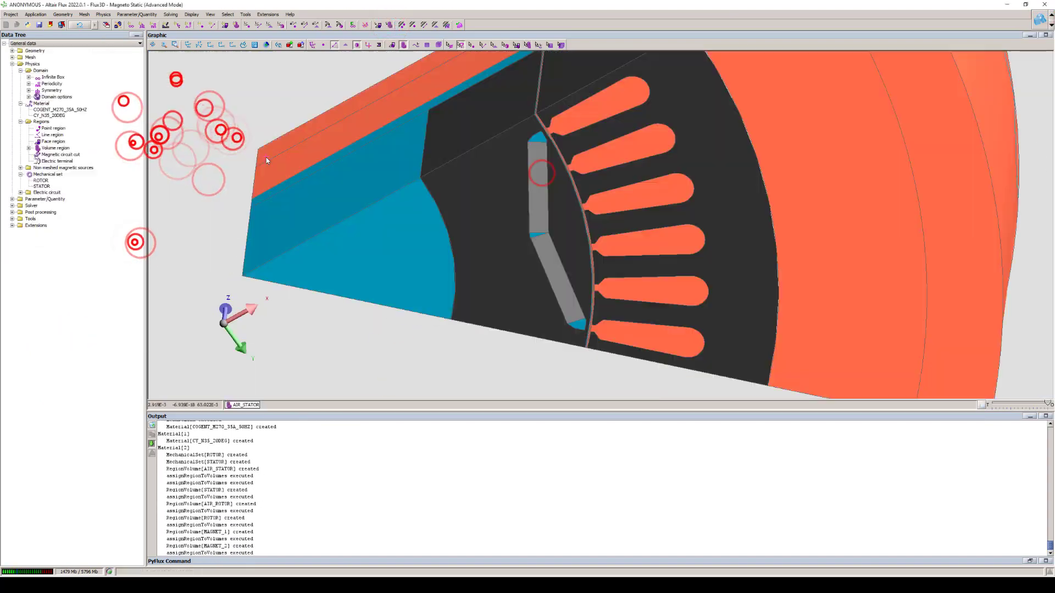
Hide the air regions and orient the material of MAGNET_1 and MAGNET_2, checking the direction with arrows on the magnets
{"action": "left_click", "coordinate": [356, 44]}
{"action": "left_click", "coordinate": [527, 44]}
{"action": "left_click", "coordinate": [107, 15]}
{"action": "left_click", "coordinate": [233, 44]}
{"action": "left_click", "coordinate": [1005, 404]}
{"action": "left_click", "coordinate": [648, 357]}
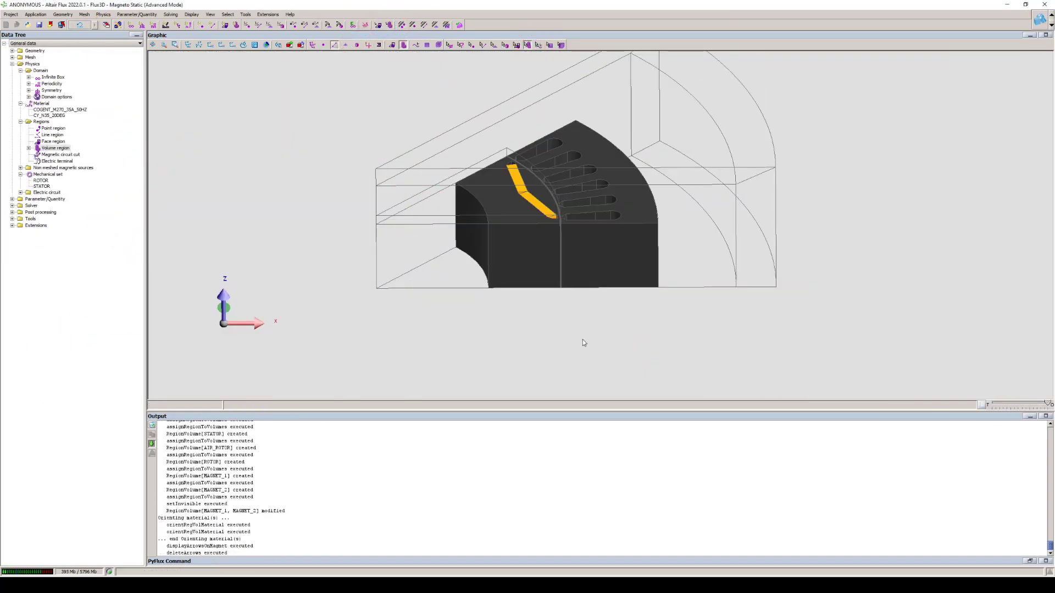
{"action": "left_click", "coordinate": [276, 205]}
{"action": "scroll", "coordinate": [499, 289], "scroll_direction": "up", "scroll_amount": 3}
{"action": "right_click_drag", "start_coordinate": [500, 289], "coordinate": [530, 322]}
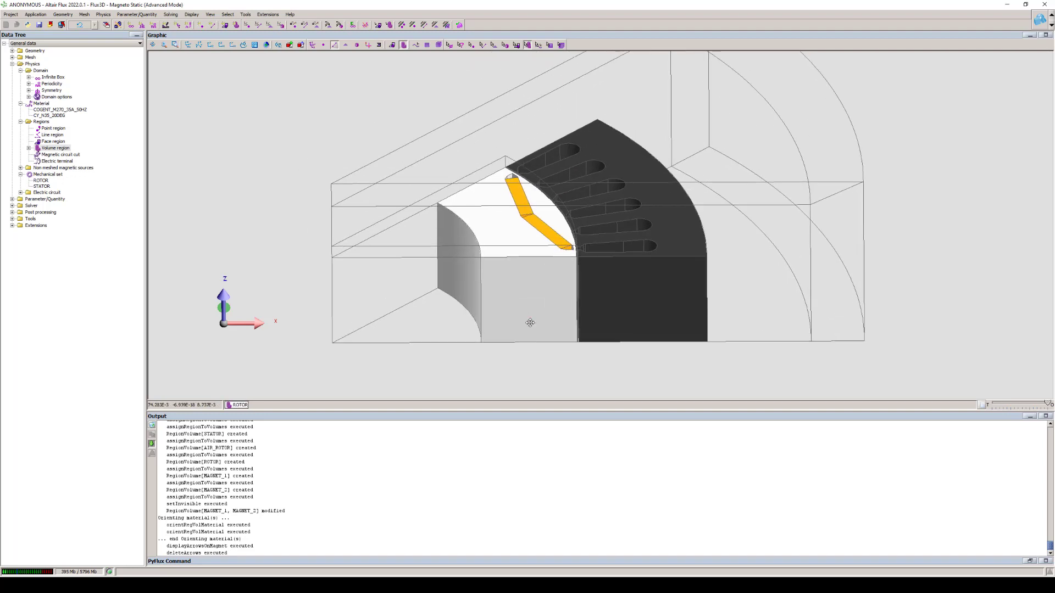
Create the solving scenario SCENARIO_1 and solve it into a new project
{"action": "left_click", "coordinate": [29, 148]}
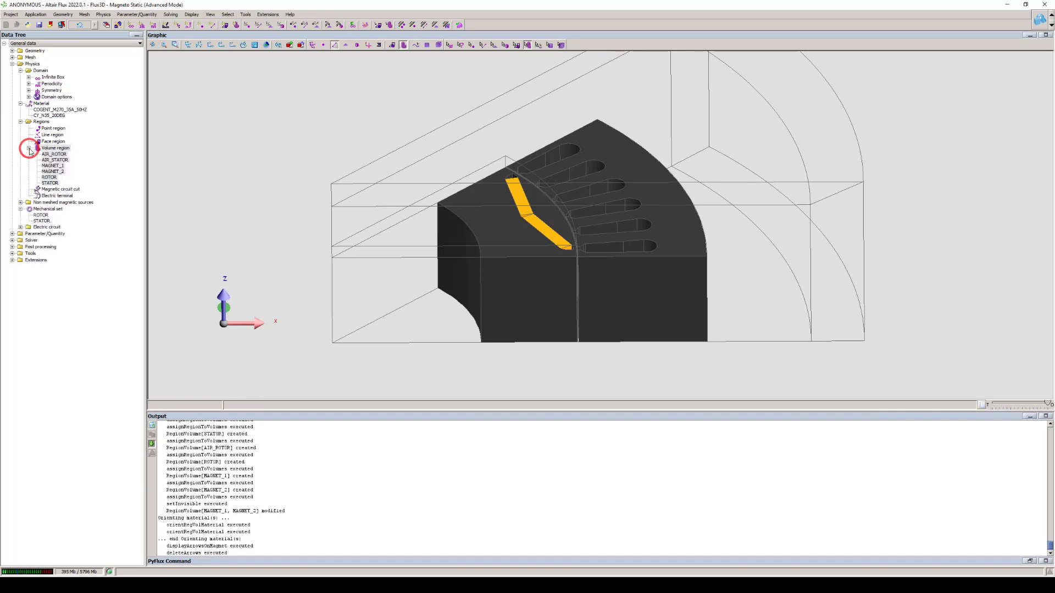
{"action": "left_click", "coordinate": [12, 240]}
{"action": "left_click", "coordinate": [34, 247]}
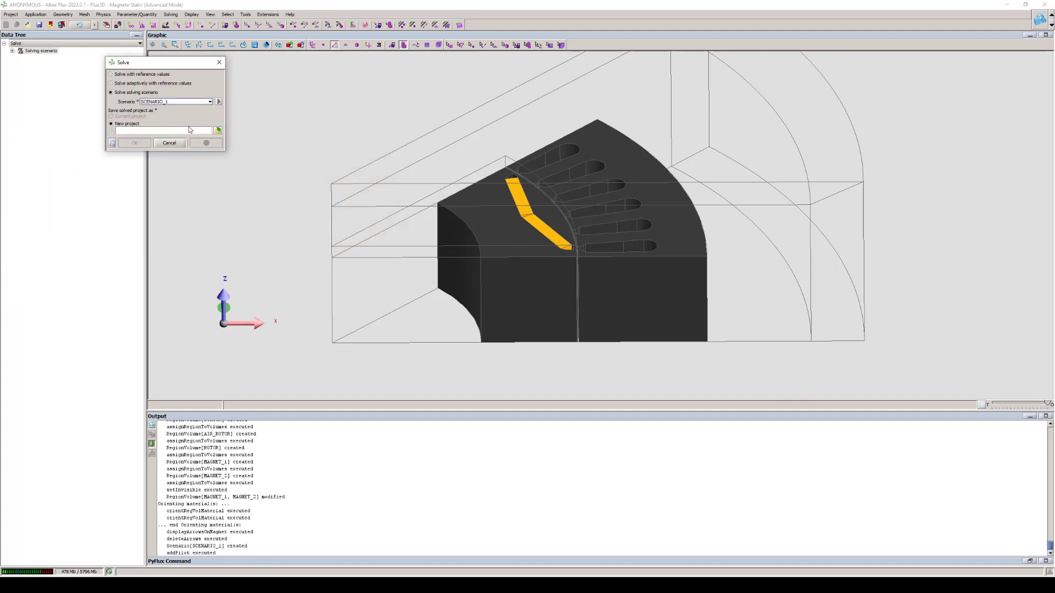
{"action": "left_click", "coordinate": [184, 128]}
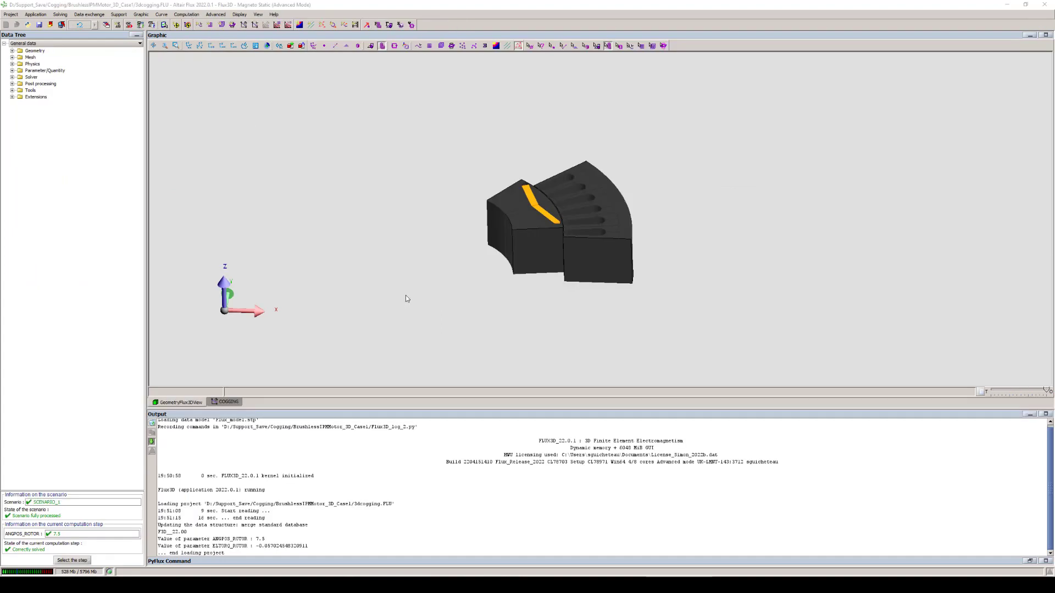
Examine the rotated geometry and the COGGING torque curve of the solved 3dcogging project
{"action": "scroll", "coordinate": [411, 292], "scroll_direction": "up", "scroll_amount": 1}
{"action": "scroll", "coordinate": [363, 316], "scroll_direction": "up", "scroll_amount": 1}
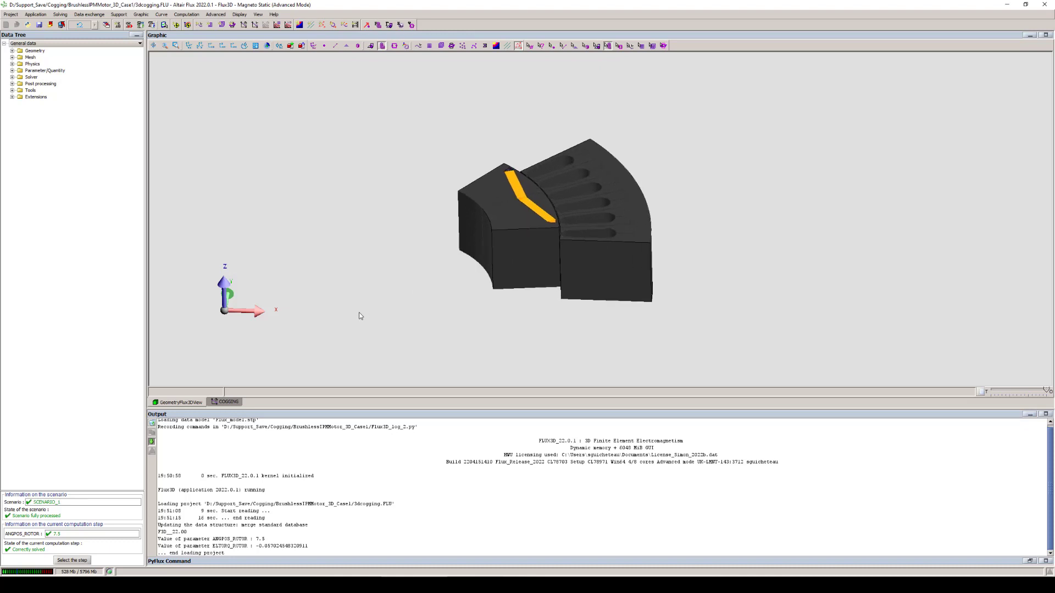
{"action": "left_click", "coordinate": [228, 402]}
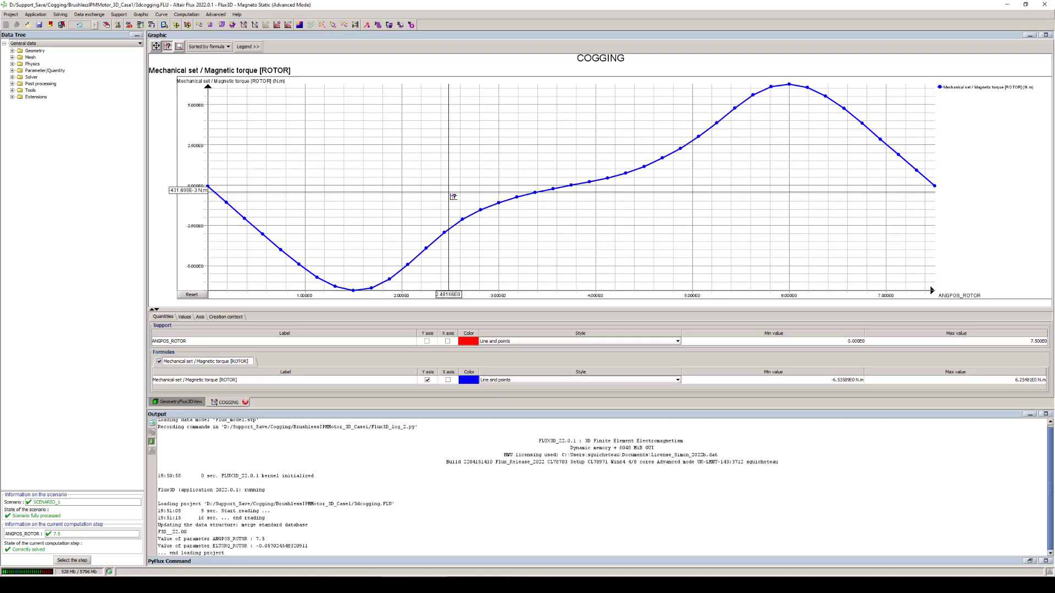
{"action": "left_click", "coordinate": [181, 403]}
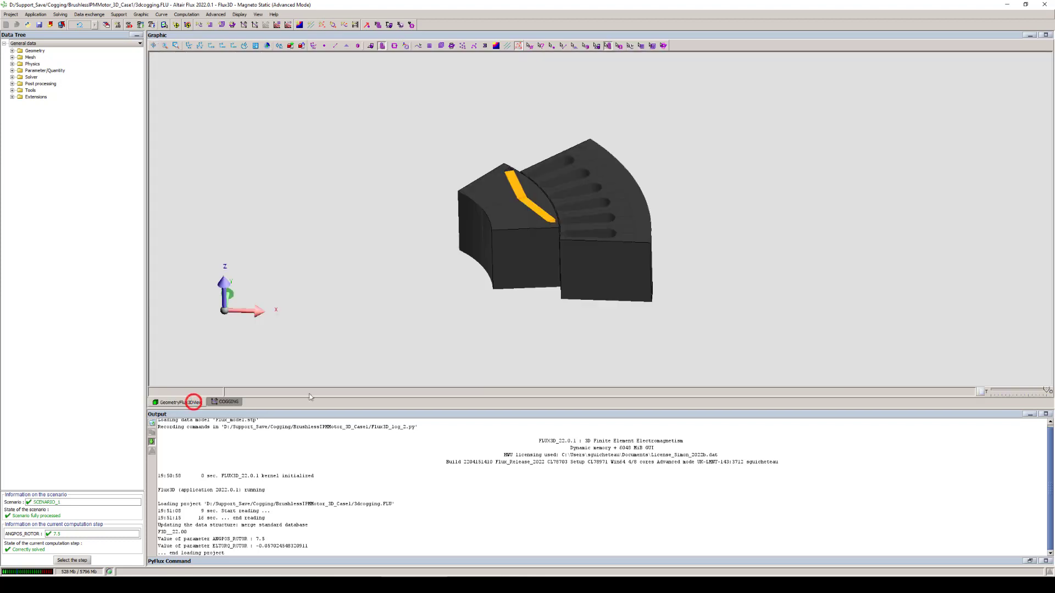
{"action": "left_click", "coordinate": [554, 307]}
{"action": "left_click_drag", "start_coordinate": [443, 319], "coordinate": [476, 304]}
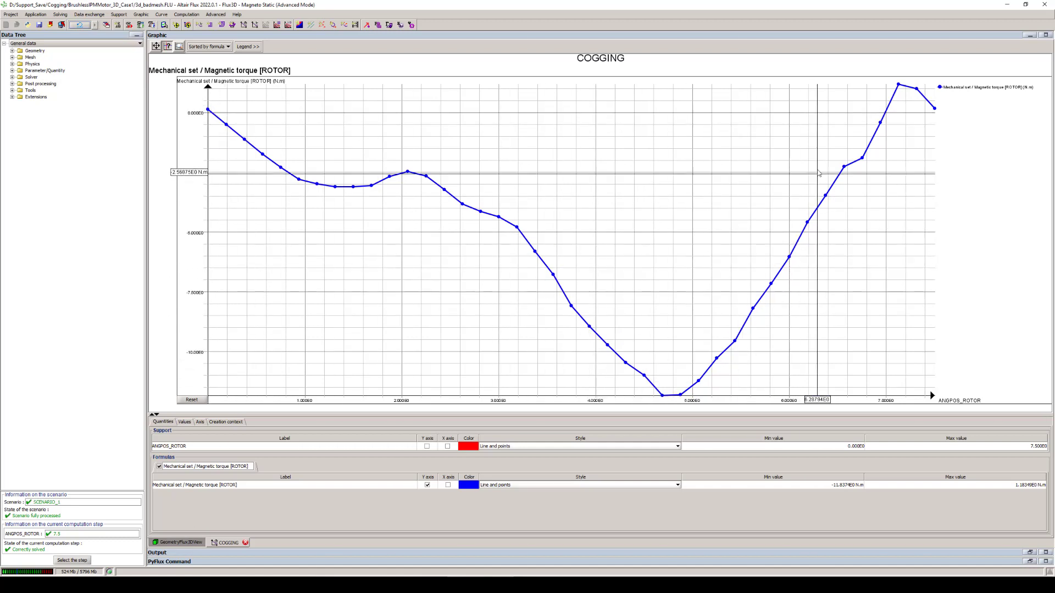
Return to the geometry view of the 3d_badmesh project and hide the lines around the meshed rotor
{"action": "left_click", "coordinate": [177, 543]}
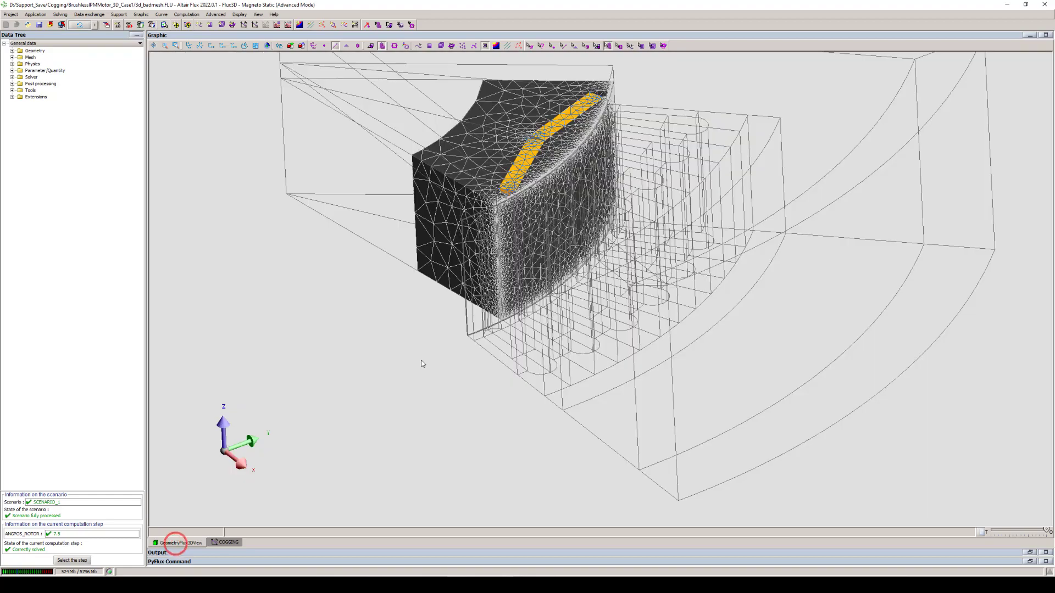
{"action": "left_click_drag", "start_coordinate": [490, 403], "coordinate": [538, 324]}
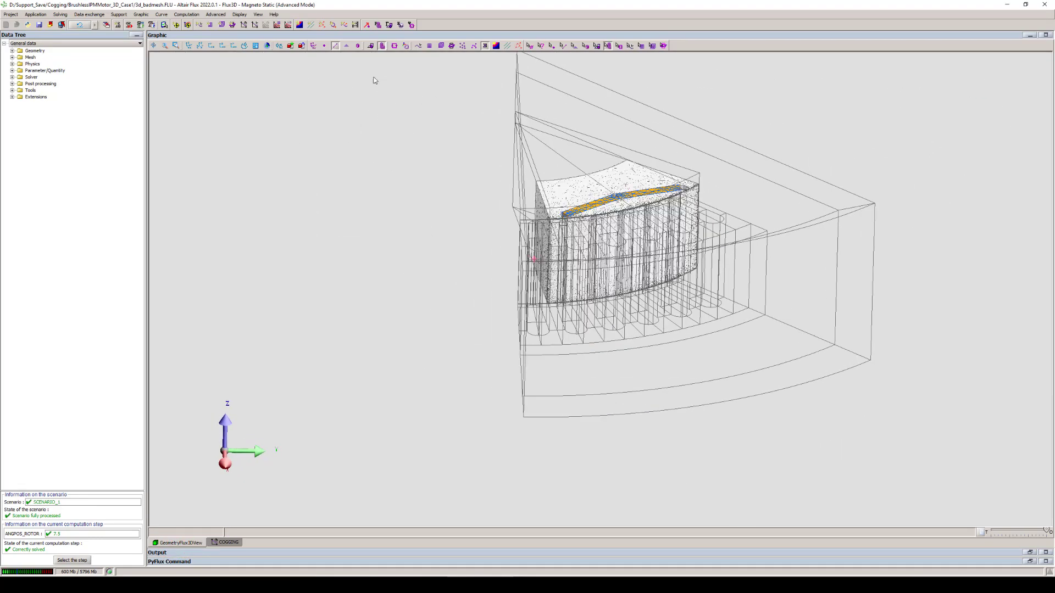
{"action": "left_click", "coordinate": [336, 46]}
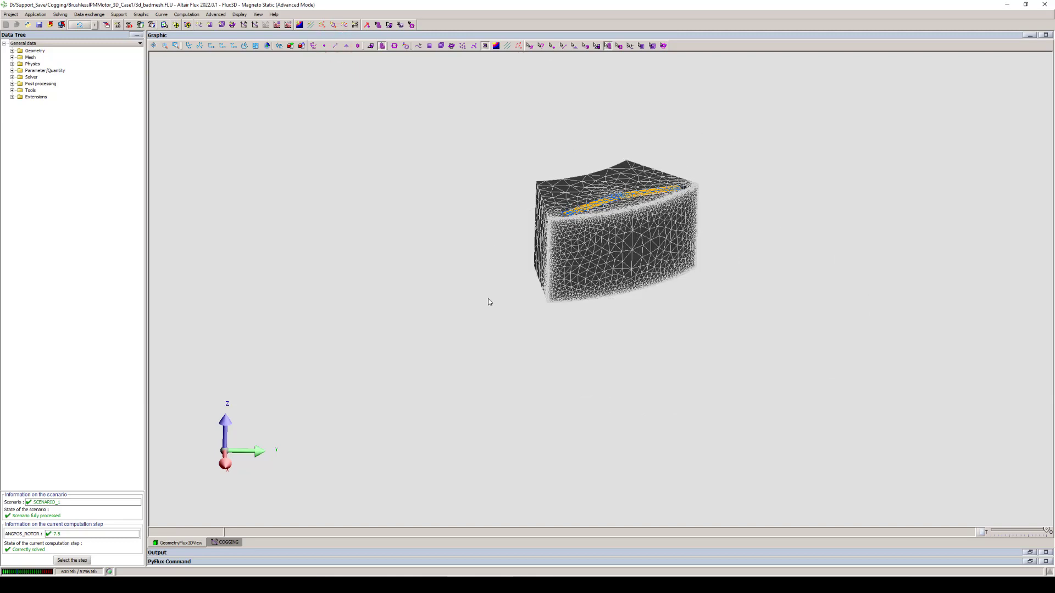
{"action": "scroll", "coordinate": [488, 298], "scroll_direction": "up", "scroll_amount": 3}
{"action": "right_click_drag", "start_coordinate": [472, 291], "coordinate": [469, 303]}
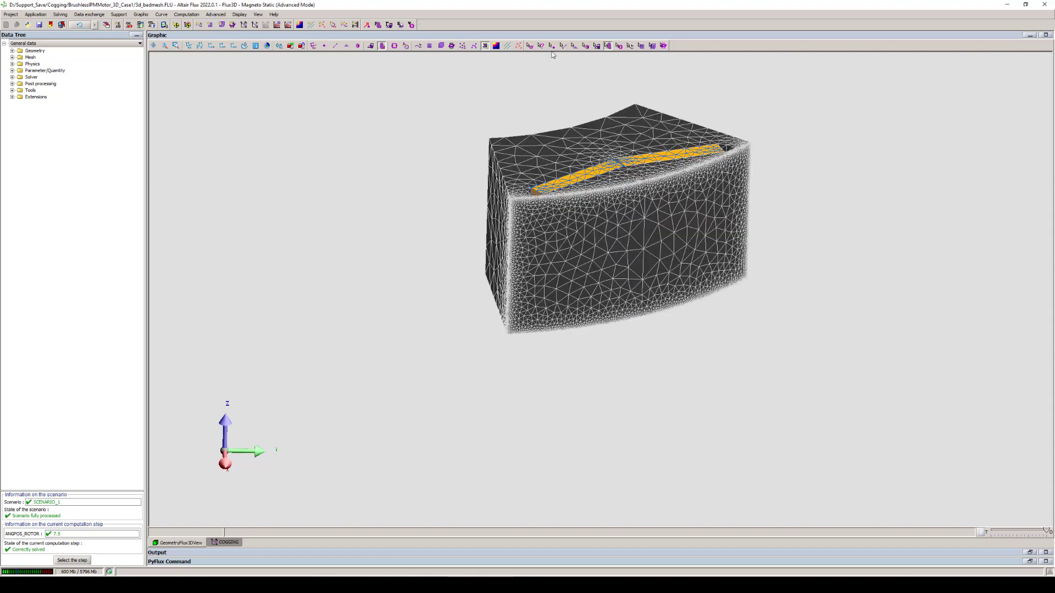
Examine the mesh on the rotor's curved air-gap face and along its edges from several angles
{"action": "left_click", "coordinate": [529, 49]}
{"action": "left_click_drag", "start_coordinate": [559, 260], "coordinate": [569, 256]}
{"action": "scroll", "coordinate": [574, 250], "scroll_direction": "up", "scroll_amount": 5}
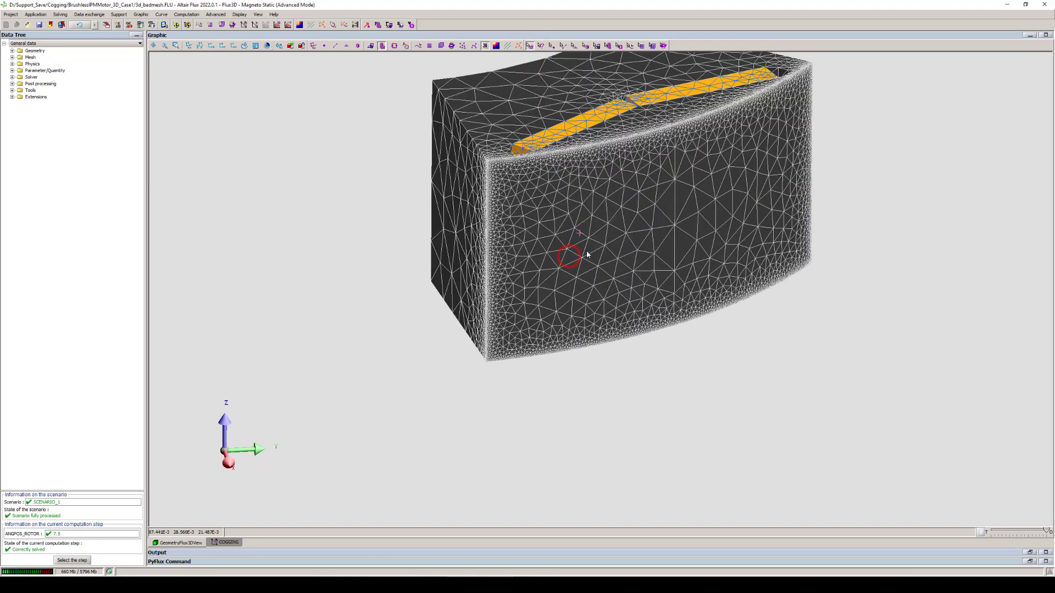
{"action": "right_click_drag", "start_coordinate": [544, 240], "coordinate": [536, 242]}
{"action": "left_click_drag", "start_coordinate": [537, 244], "coordinate": [635, 243]}
{"action": "scroll", "coordinate": [483, 176], "scroll_direction": "up", "scroll_amount": 6}
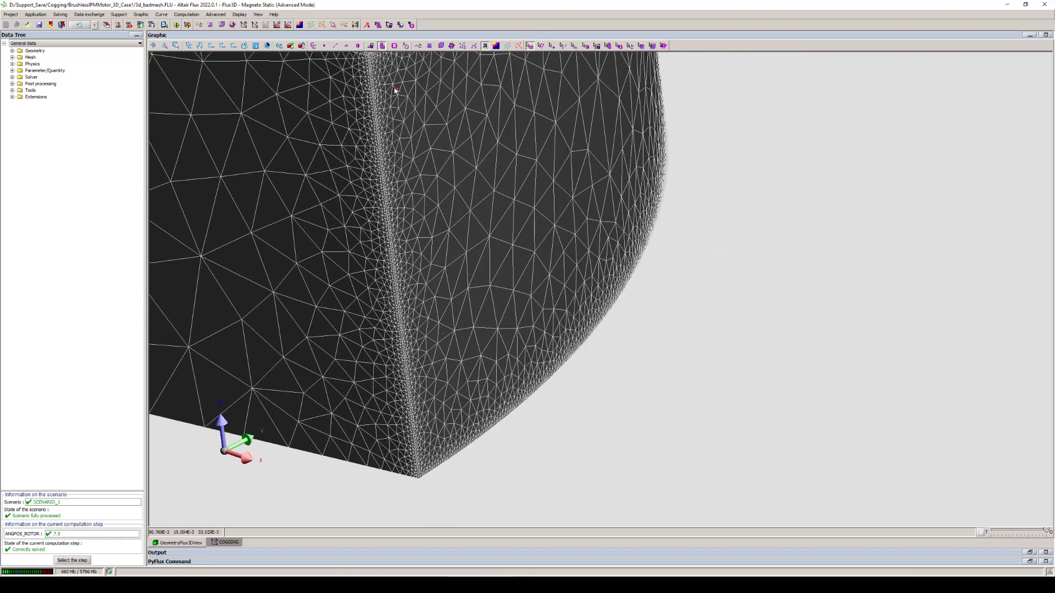
{"action": "scroll", "coordinate": [396, 107], "scroll_direction": "down", "scroll_amount": 3}
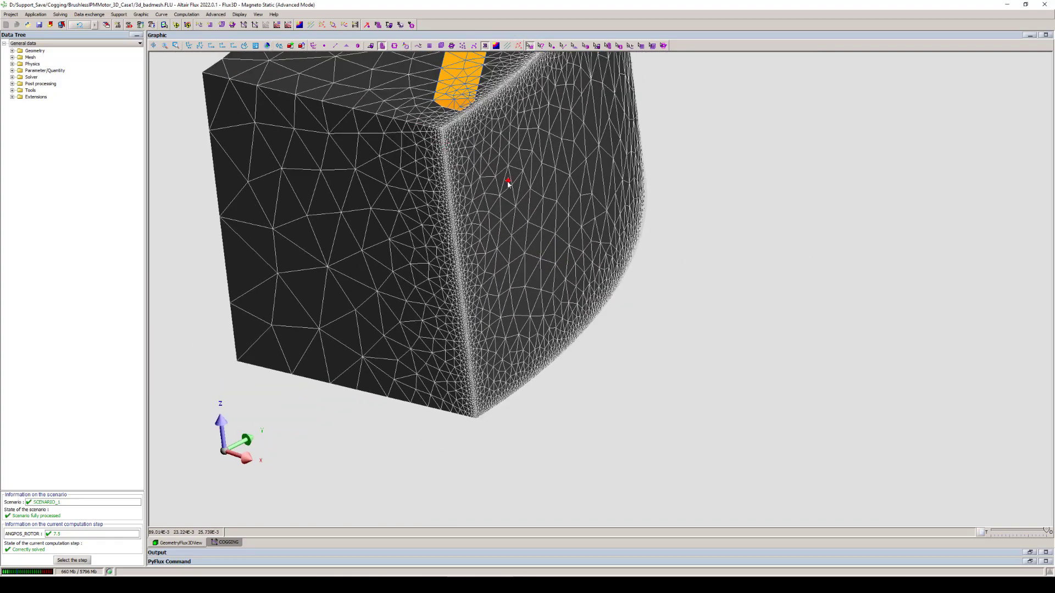
{"action": "mouse_move", "coordinate": [506, 181]}
{"action": "left_mouse_down"}
{"action": "mouse_move", "coordinate": [459, 200]}
{"action": "mouse_move", "coordinate": [591, 184]}
{"action": "left_mouse_up"}
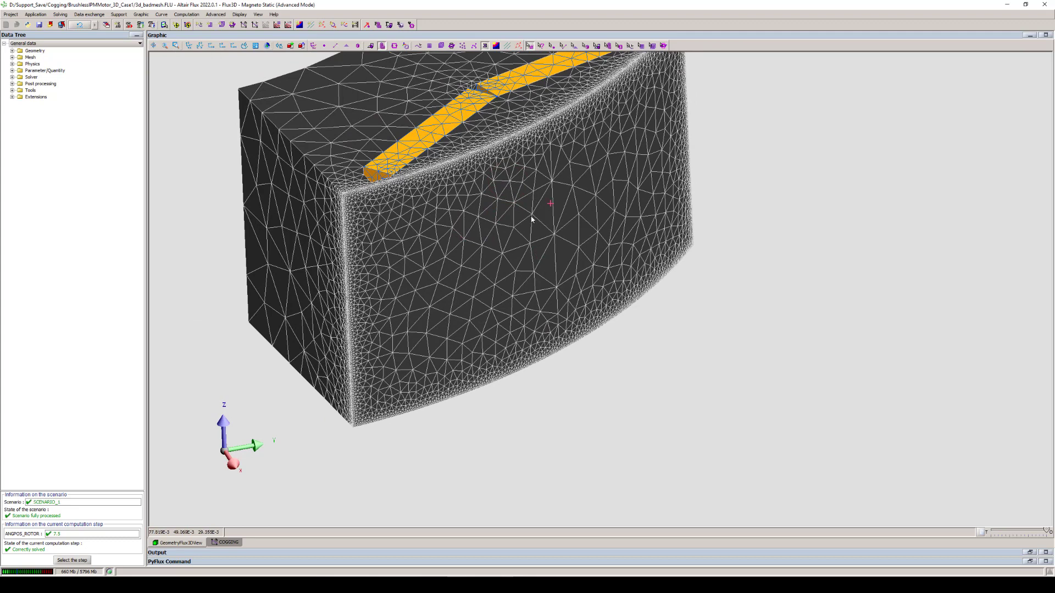
{"action": "scroll", "coordinate": [557, 222], "scroll_direction": "down", "scroll_amount": 2}
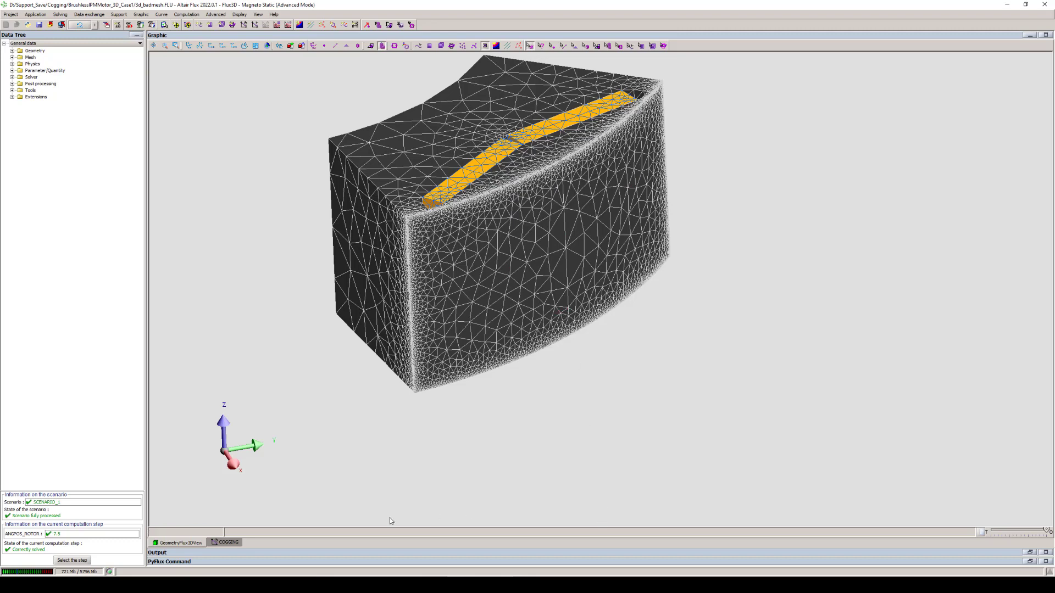
Compare the COGGING torque curve of the 3d_badmesh project with the mesh on the rotor's air-gap face
{"action": "left_click", "coordinate": [227, 543]}
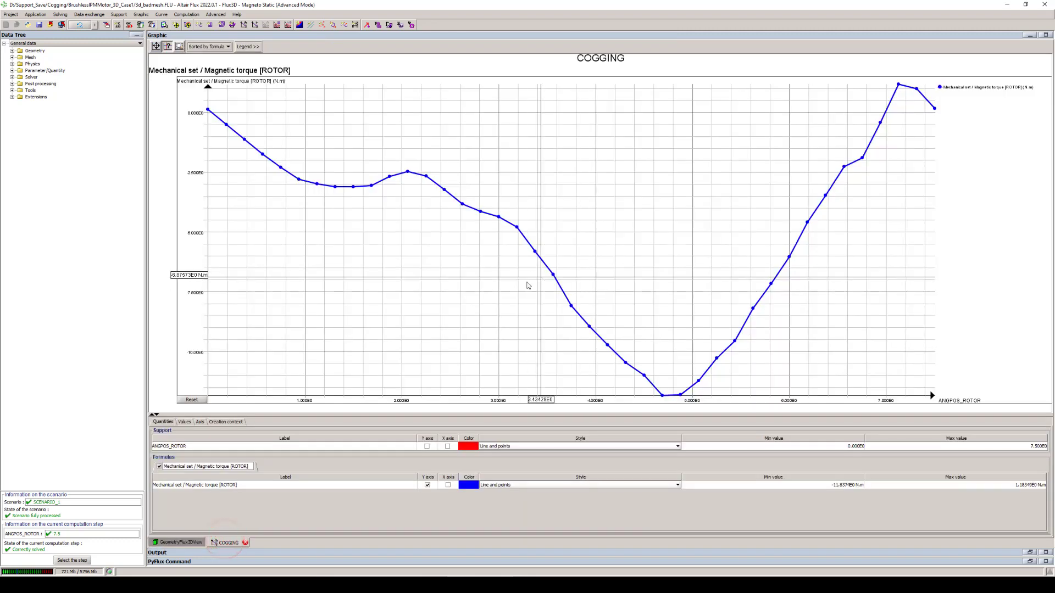
{"action": "left_click", "coordinate": [191, 543]}
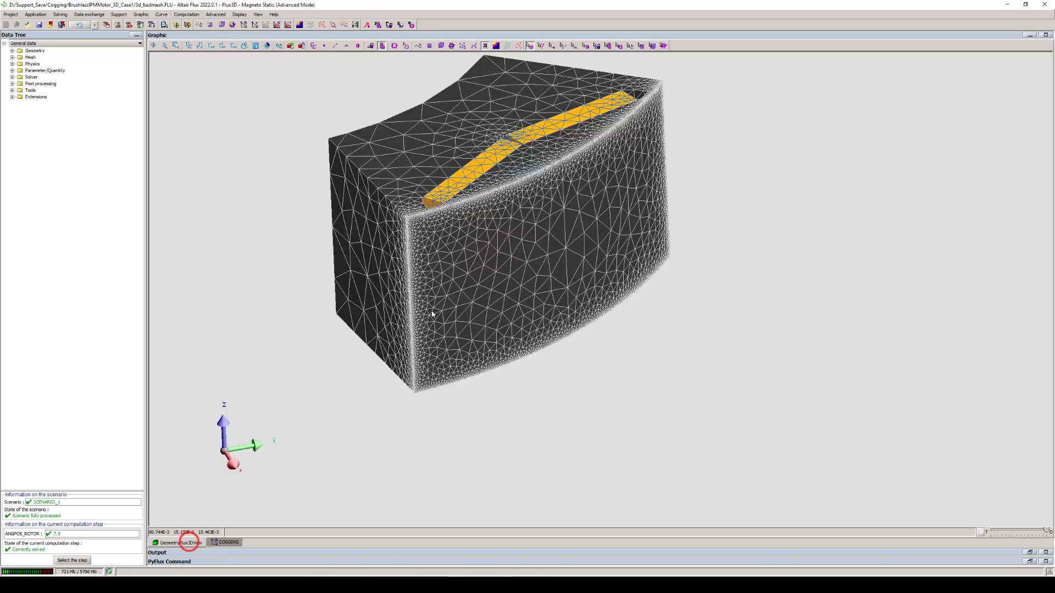
{"action": "scroll", "coordinate": [536, 275], "scroll_direction": "down", "scroll_amount": 5}
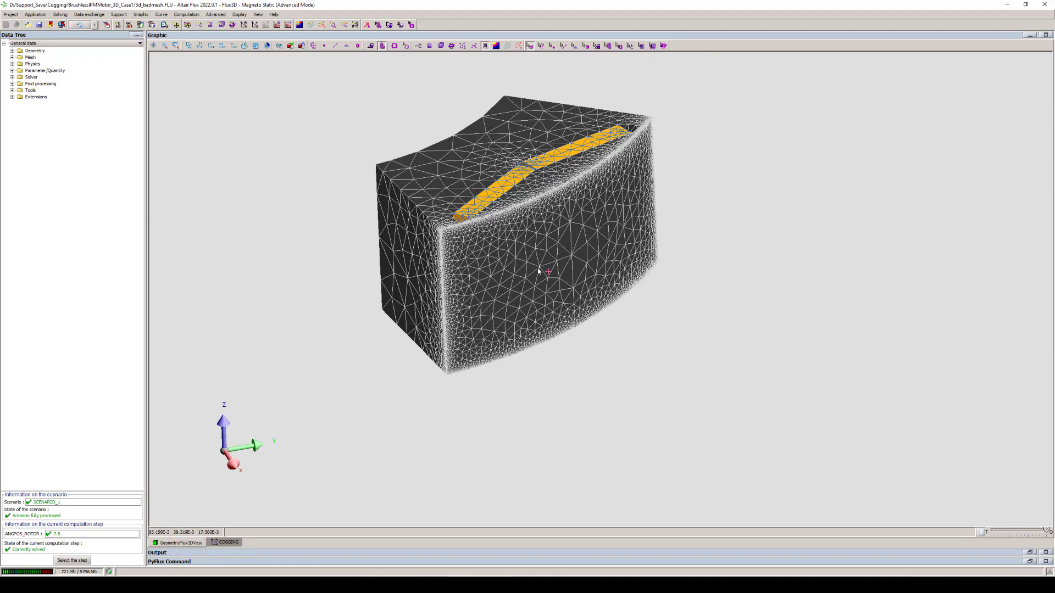
{"action": "left_click_drag", "start_coordinate": [531, 285], "coordinate": [685, 275]}
{"action": "left_click_drag", "start_coordinate": [575, 275], "coordinate": [559, 255]}
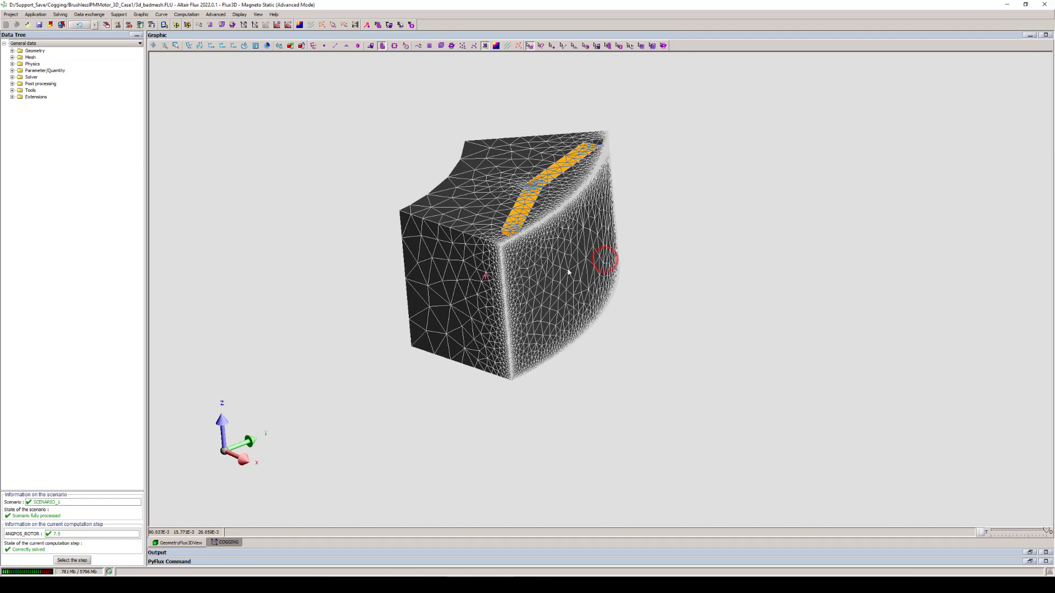